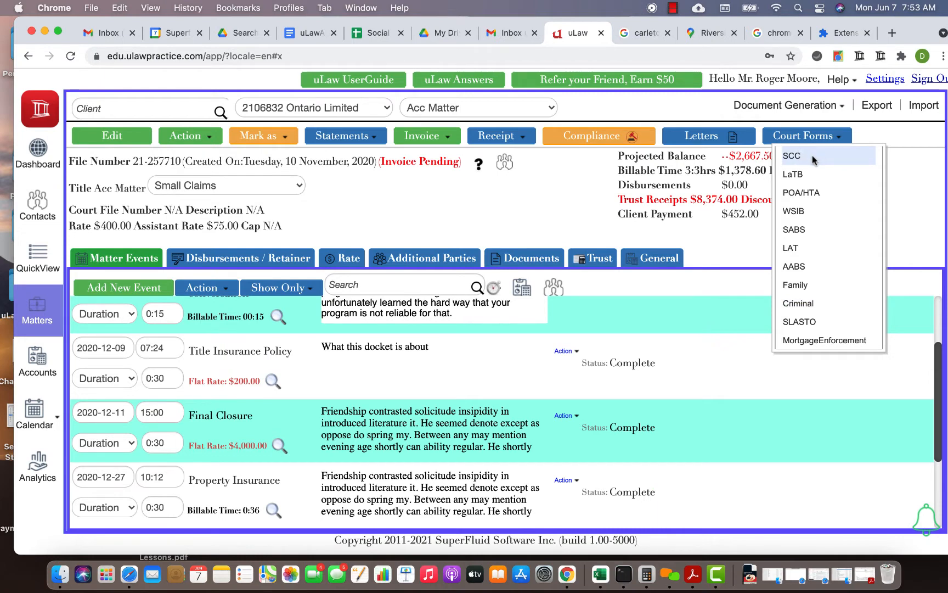
click(779, 105)
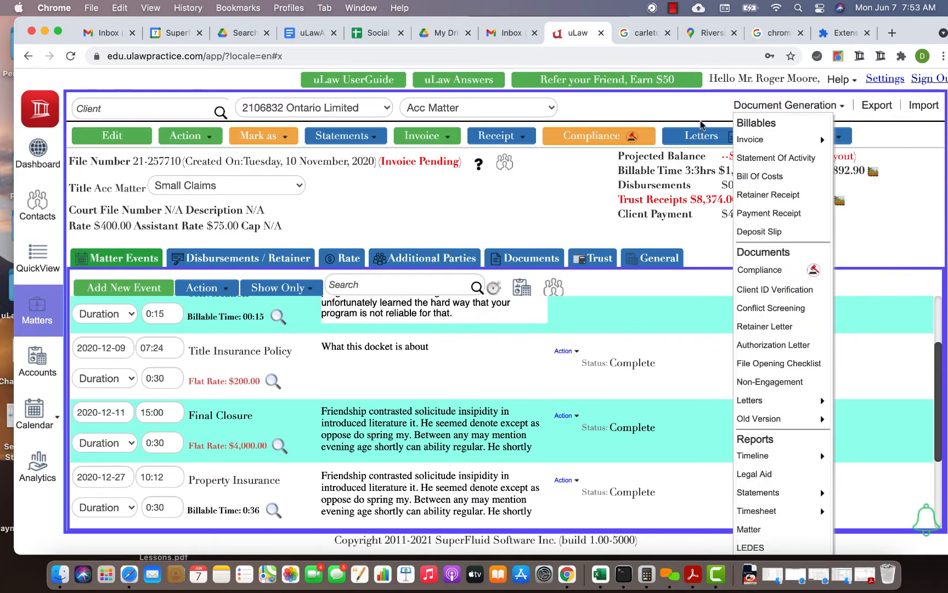
click(692, 139)
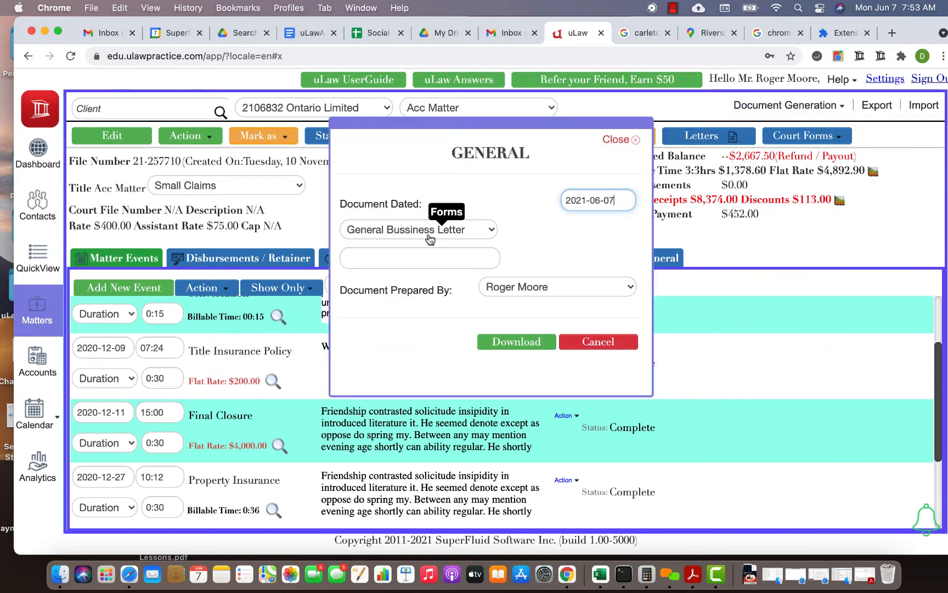
click(431, 237)
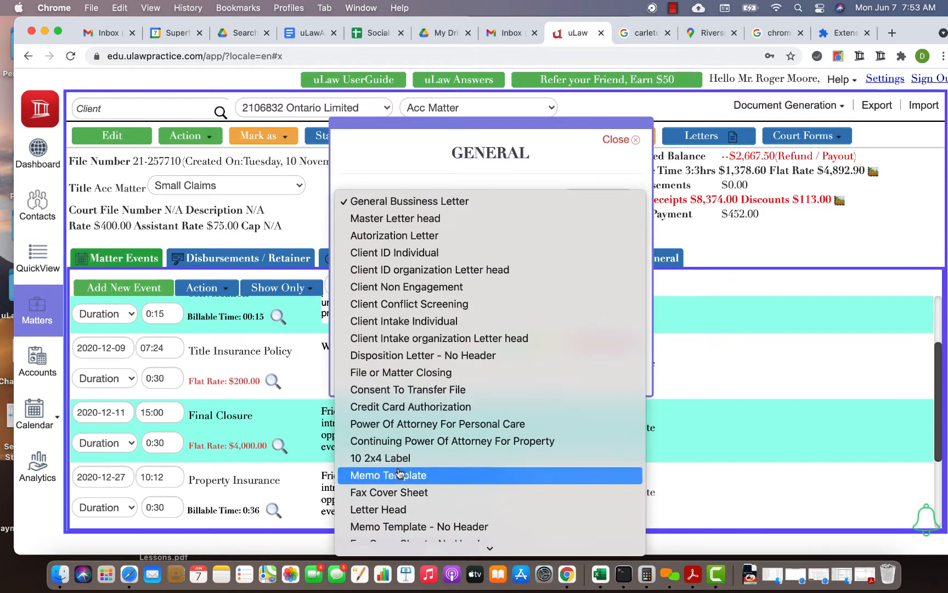
click(725, 250)
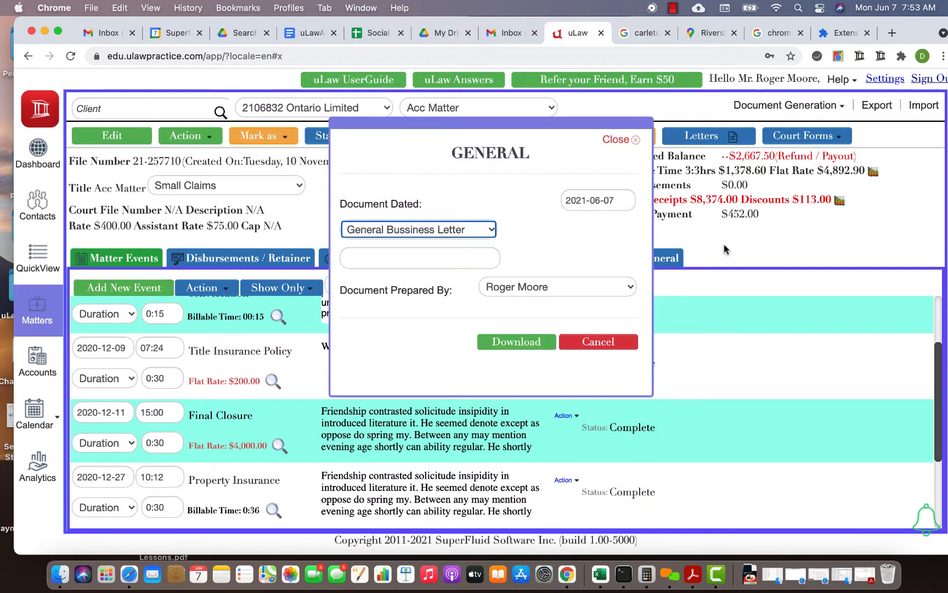
click(589, 346)
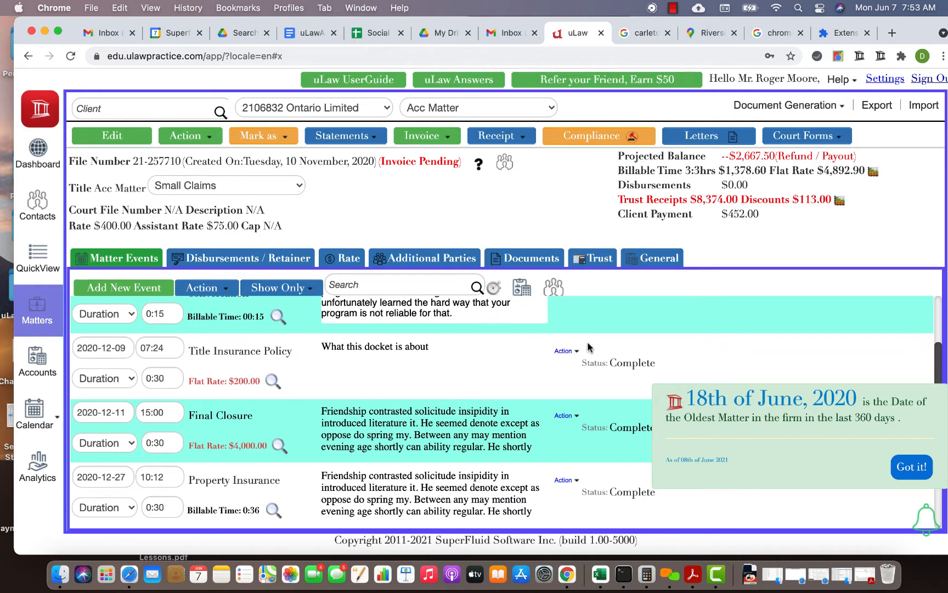
- Generate and download the uLaw Generic Form Tags document from the matter's letters and open the downloaded PDF
click(719, 142)
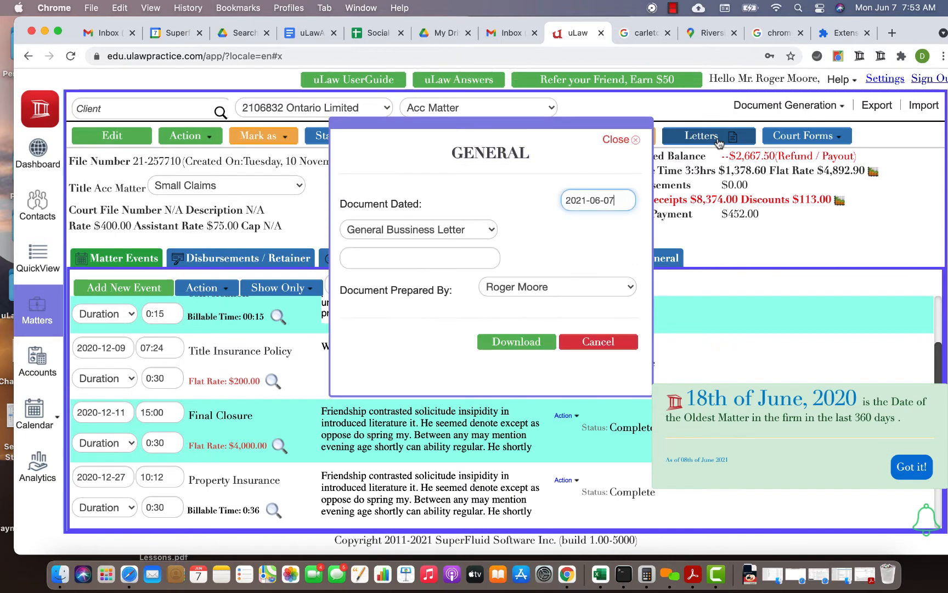
click(406, 255)
text(t)
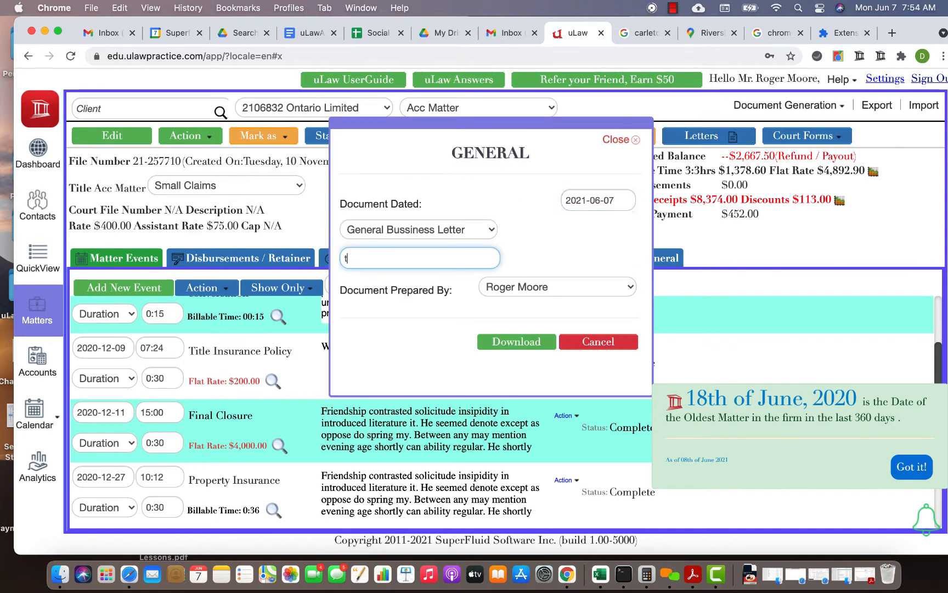
text(ag)
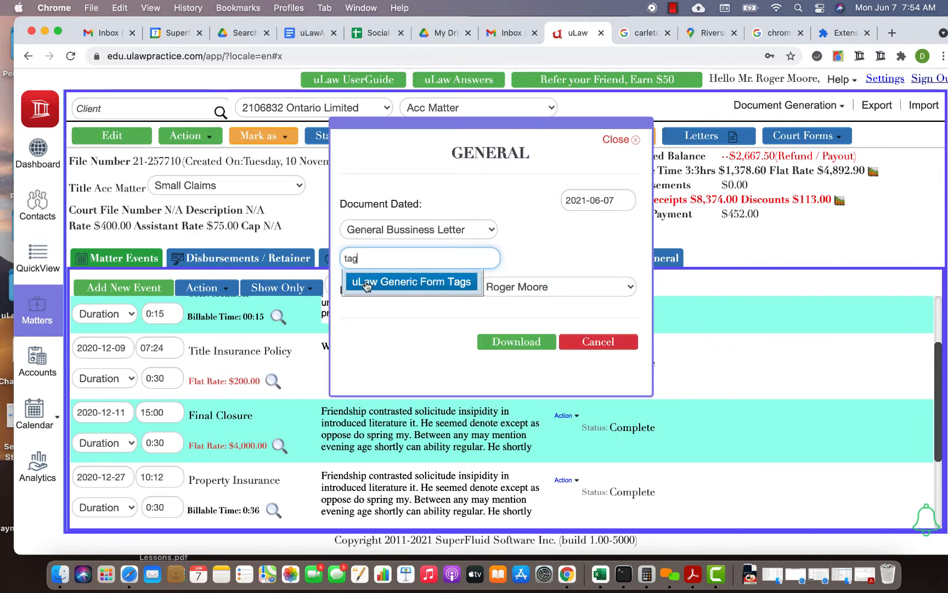
click(392, 283)
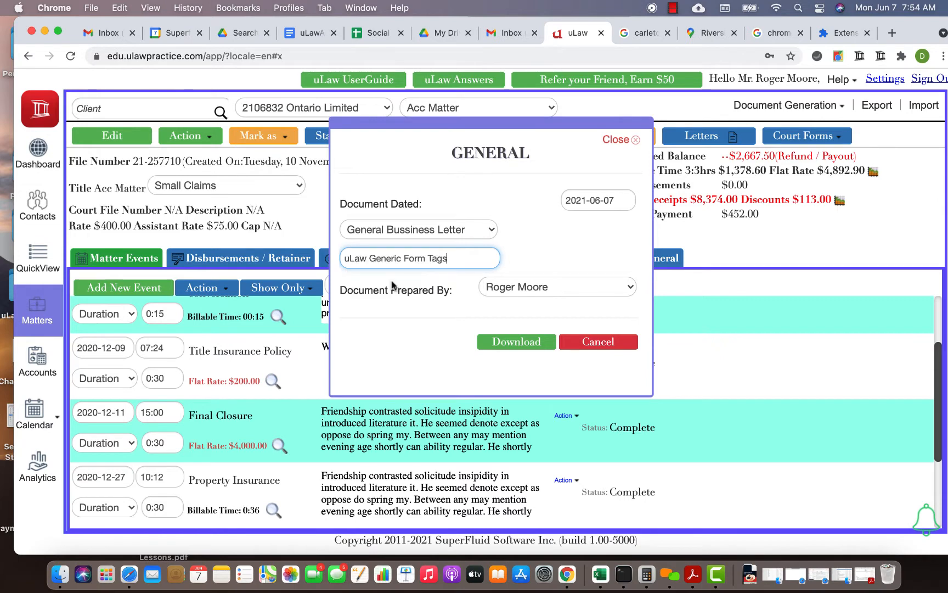
click(534, 343)
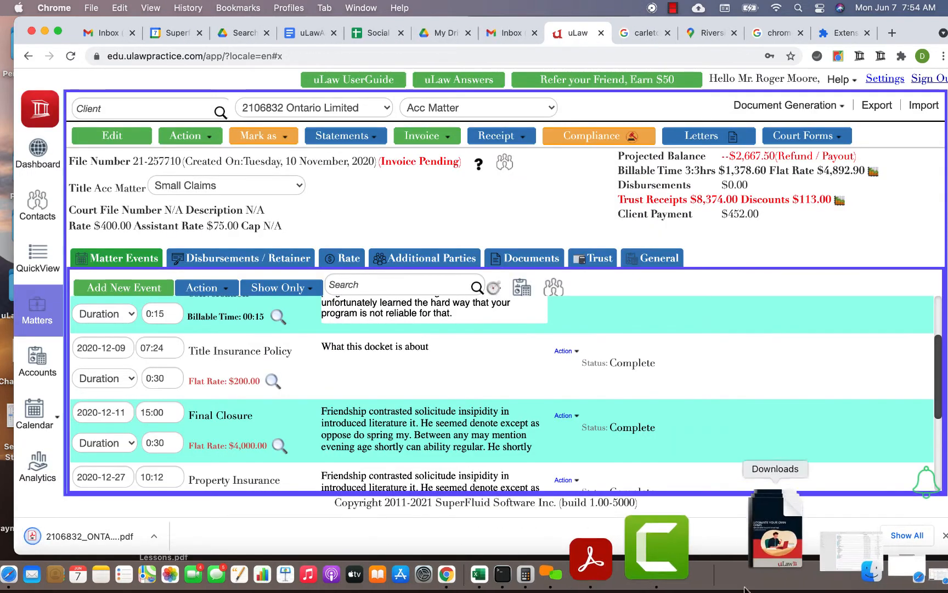
click(752, 579)
click(781, 472)
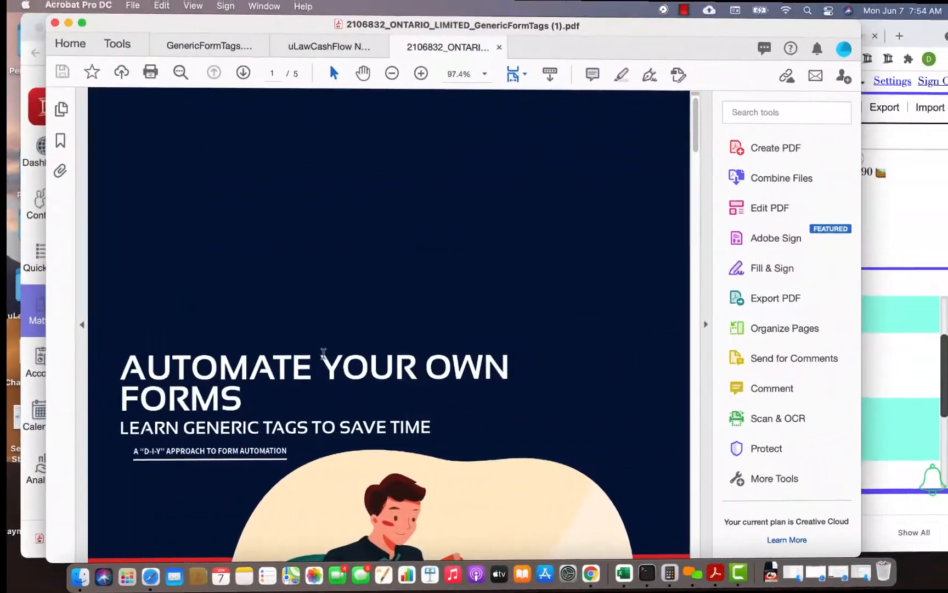
- Read through the PDF's instructions for preparing fillable forms and its Tag Information page
scroll(324, 354, down, 3)
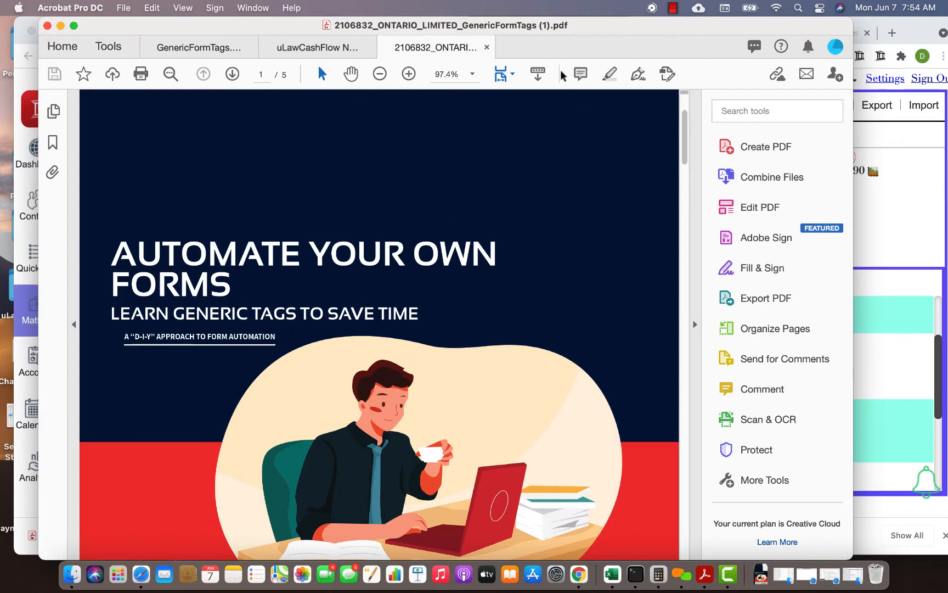
scroll(412, 261, down, 10)
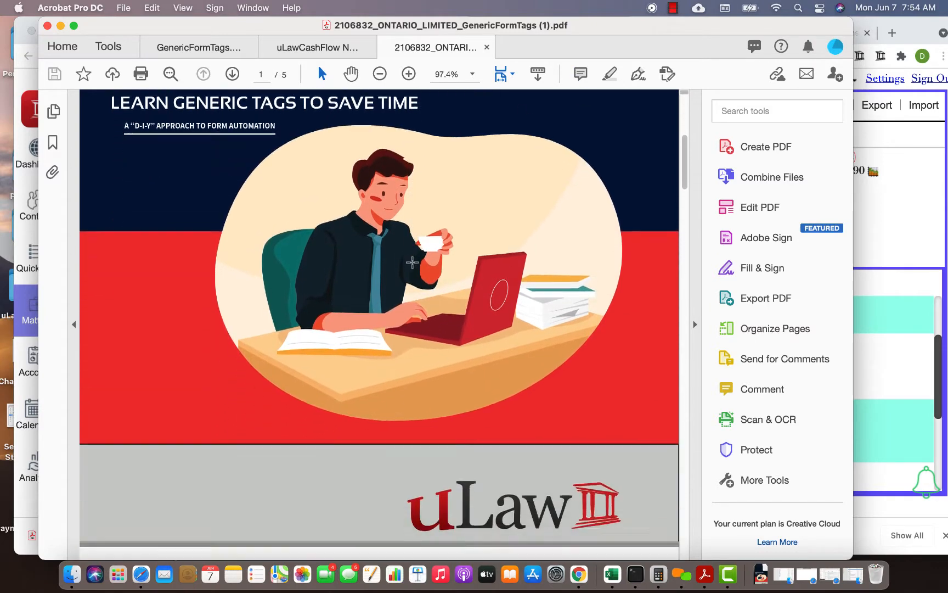
scroll(412, 261, down, 9)
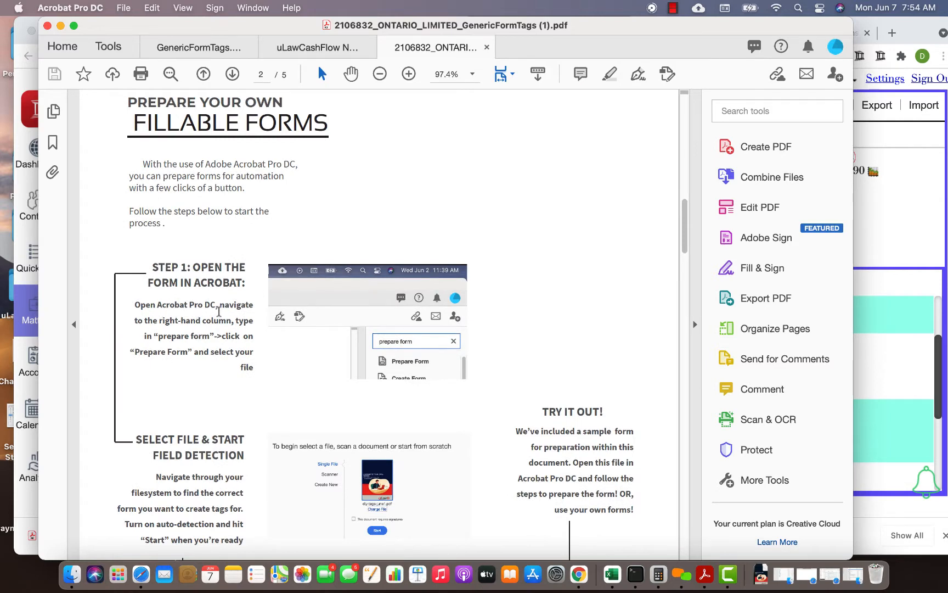
scroll(218, 311, down, 2)
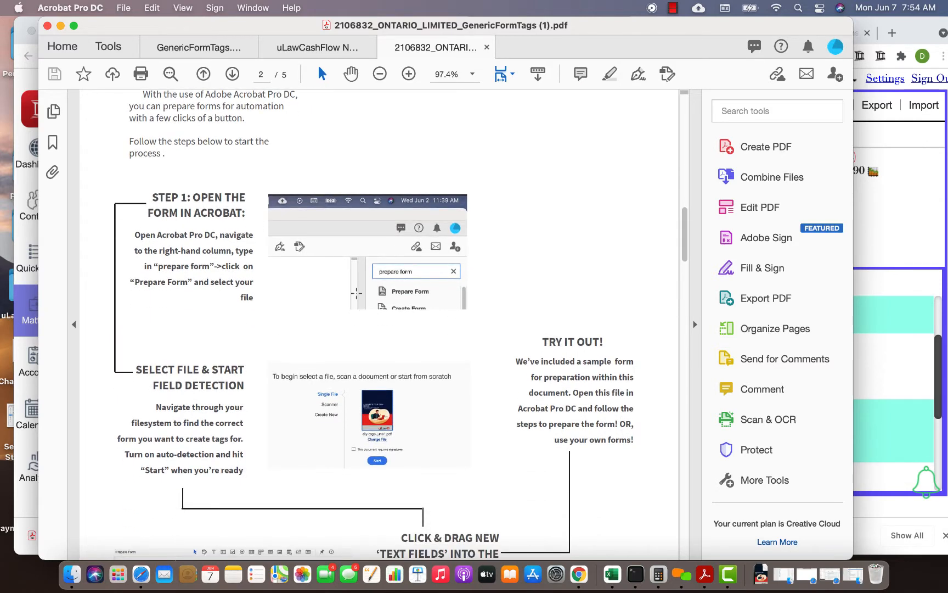
scroll(504, 281, down, 2)
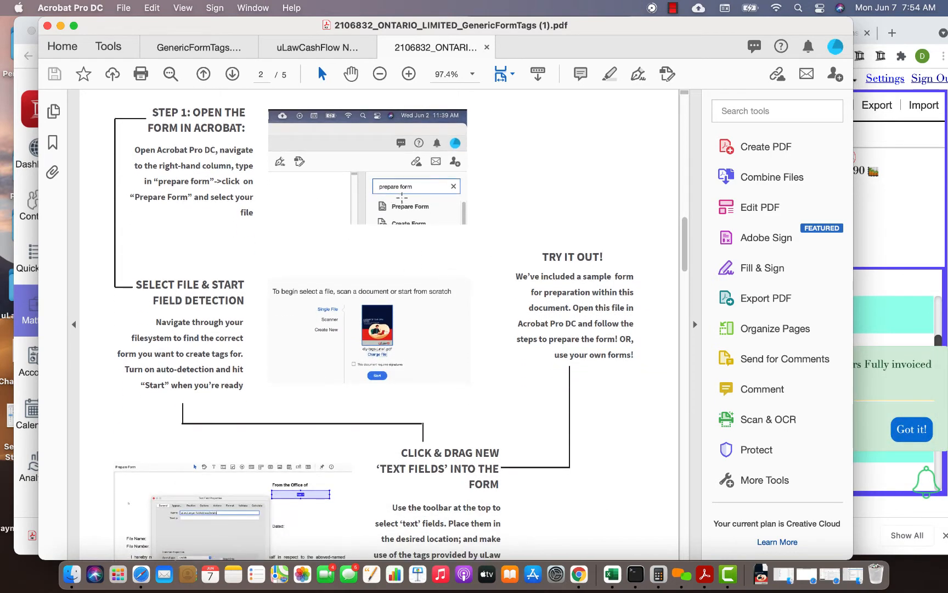
scroll(247, 355, down, 3)
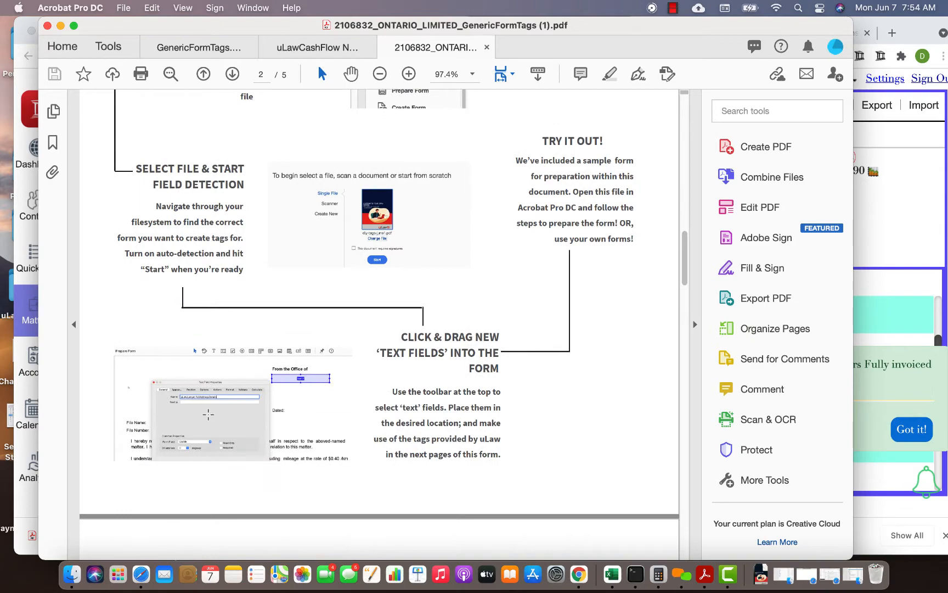
scroll(244, 399, down, 5)
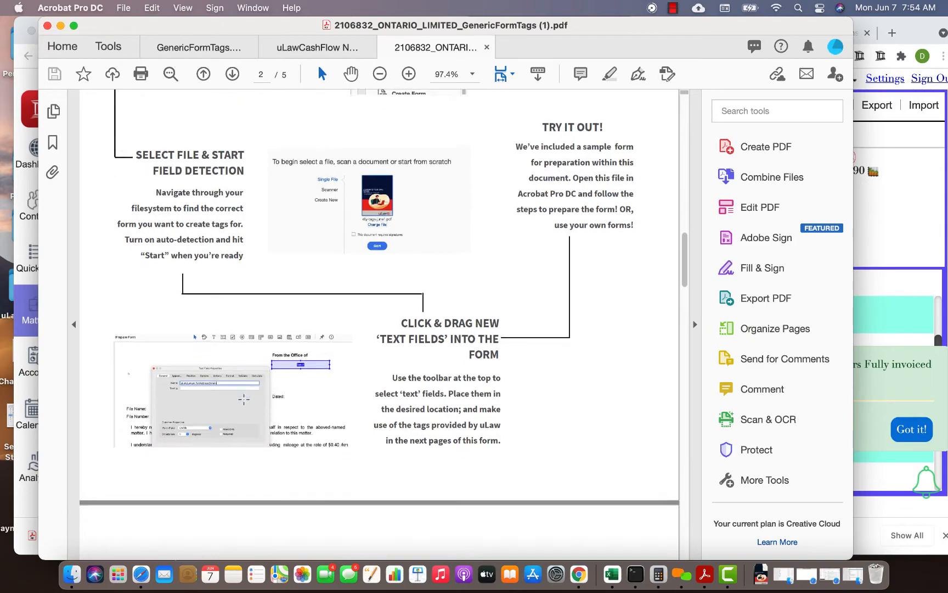
scroll(244, 399, down, 4)
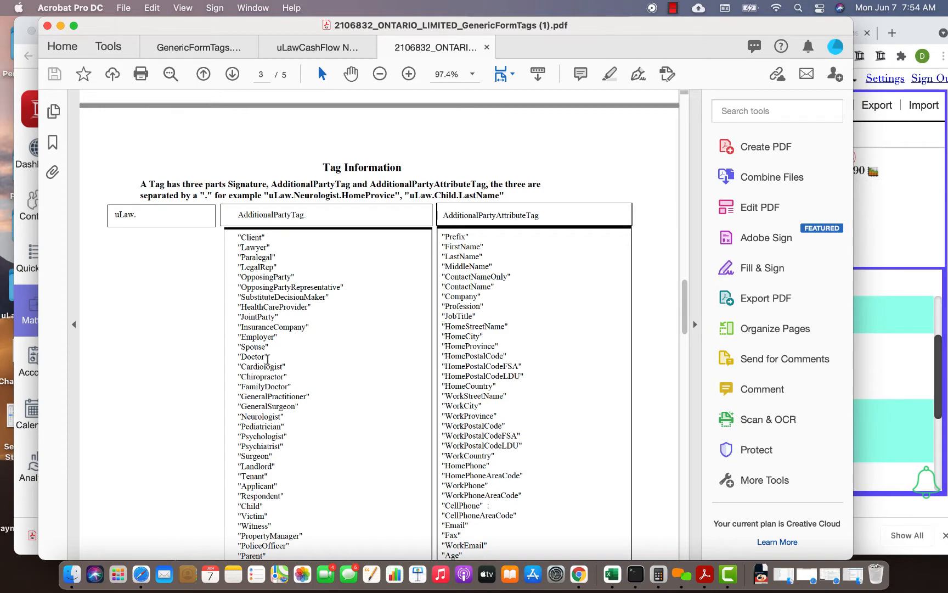
scroll(303, 342, down, 2)
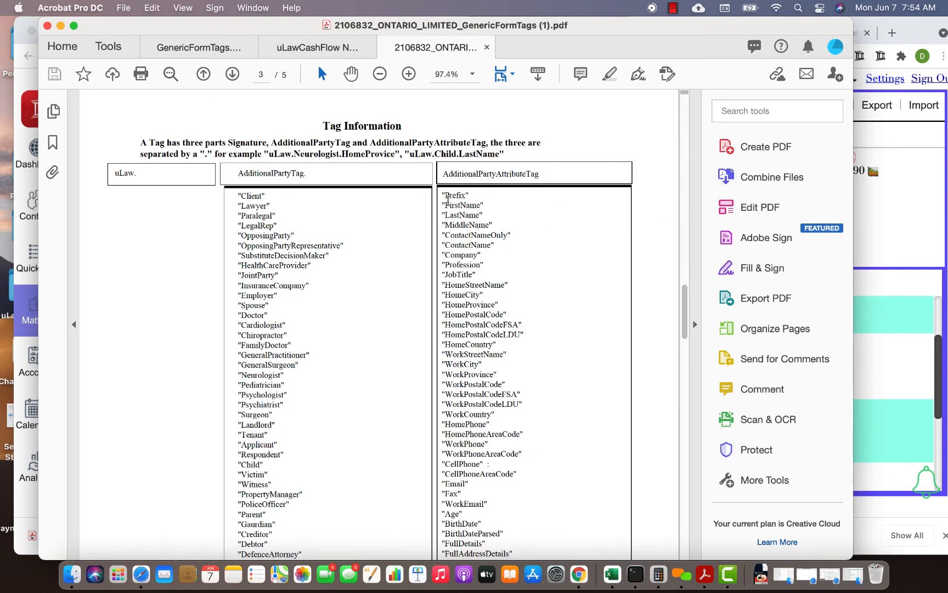
scroll(447, 200, up, 10)
scroll(326, 170, down, 3)
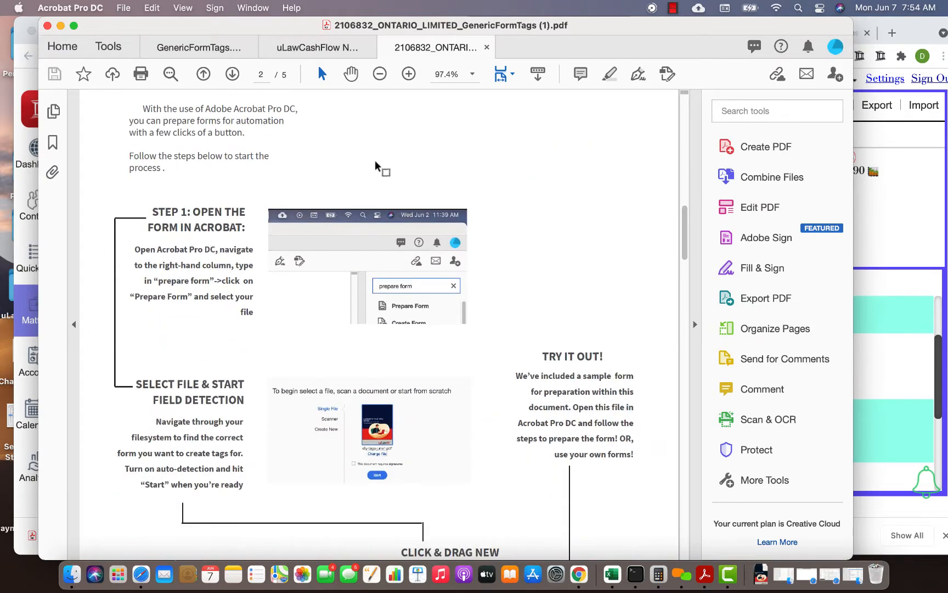
- Search the tools for "form" and start Prepare Form on the PDF
click(758, 105)
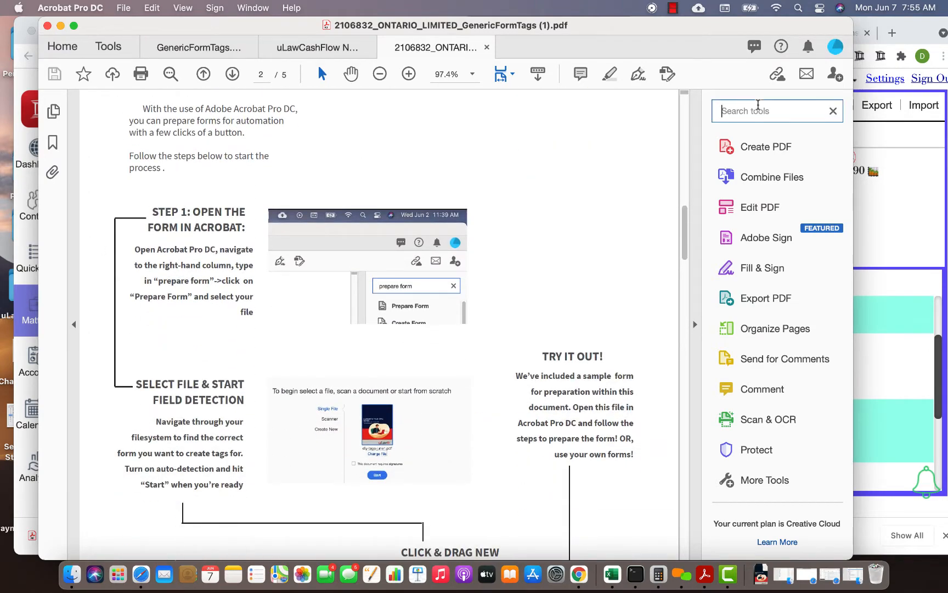
text(form)
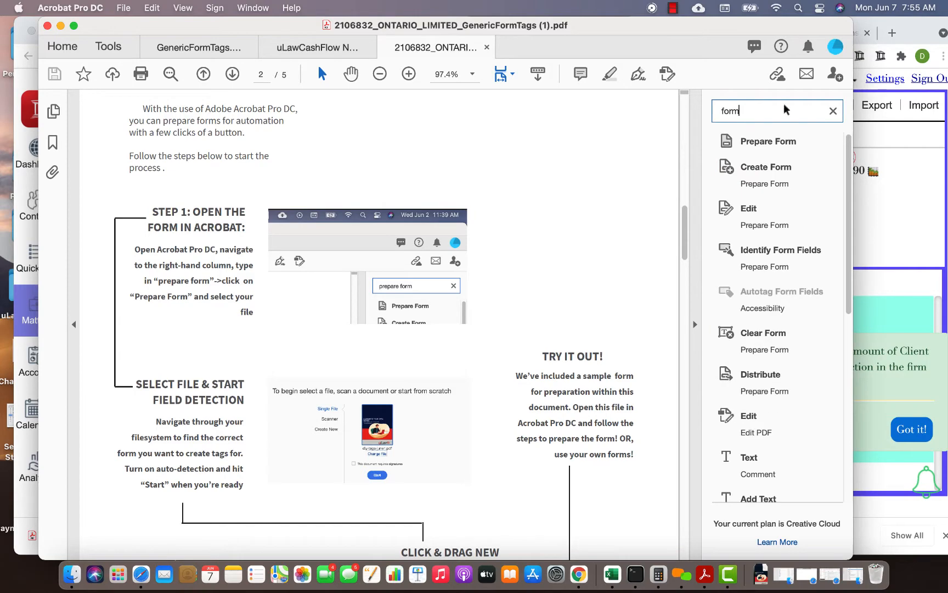
click(768, 142)
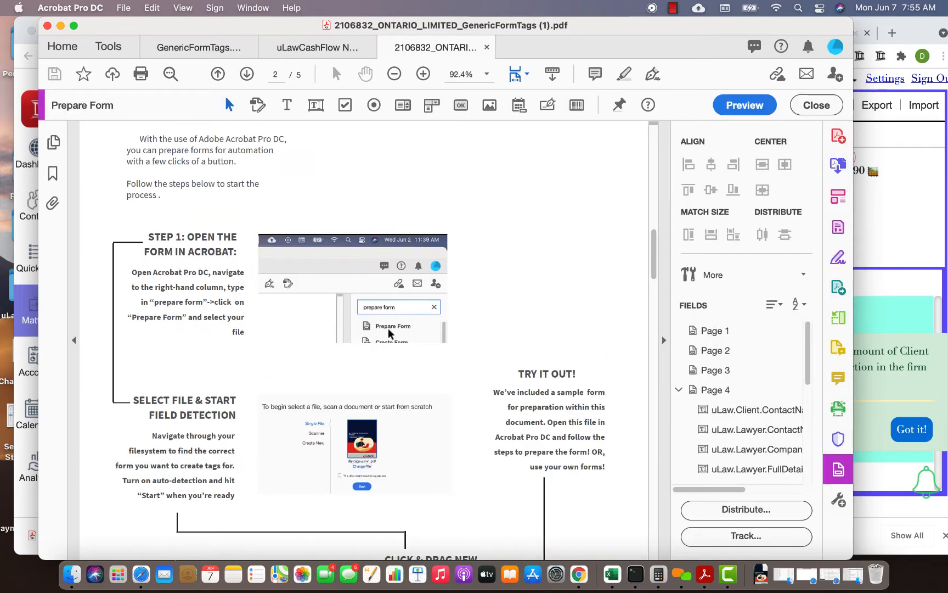
- Examine the tagged fields on the page 4 sample form, including the lawyer's company and address, matter title and file number
scroll(390, 333, down, 10)
scroll(390, 334, down, 10)
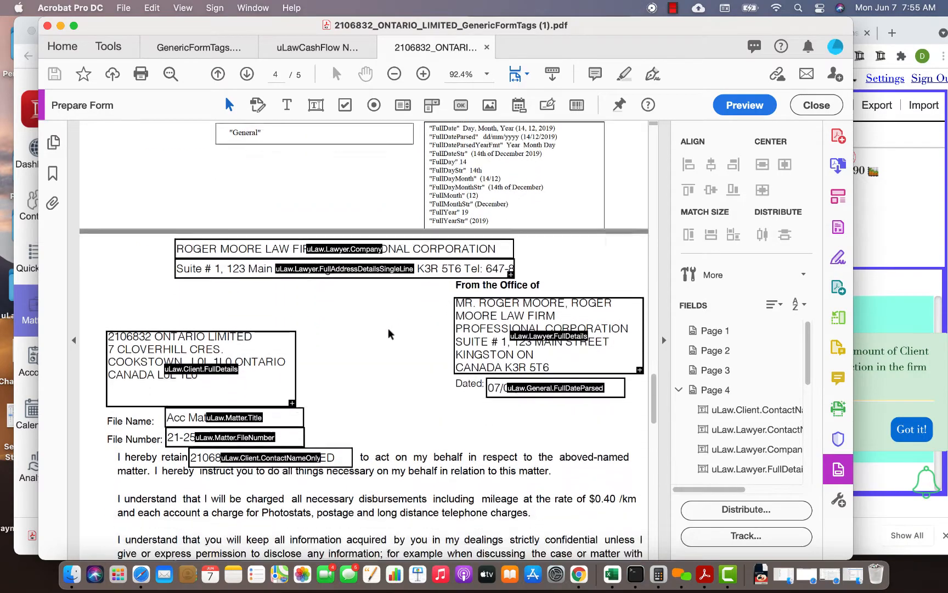
scroll(340, 258, up, 1)
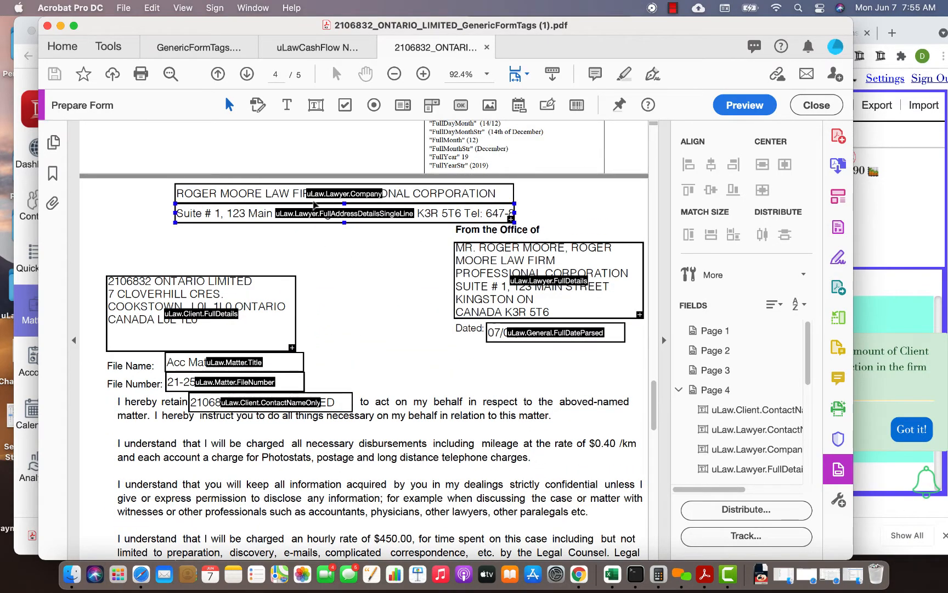
click(337, 193)
click(318, 204)
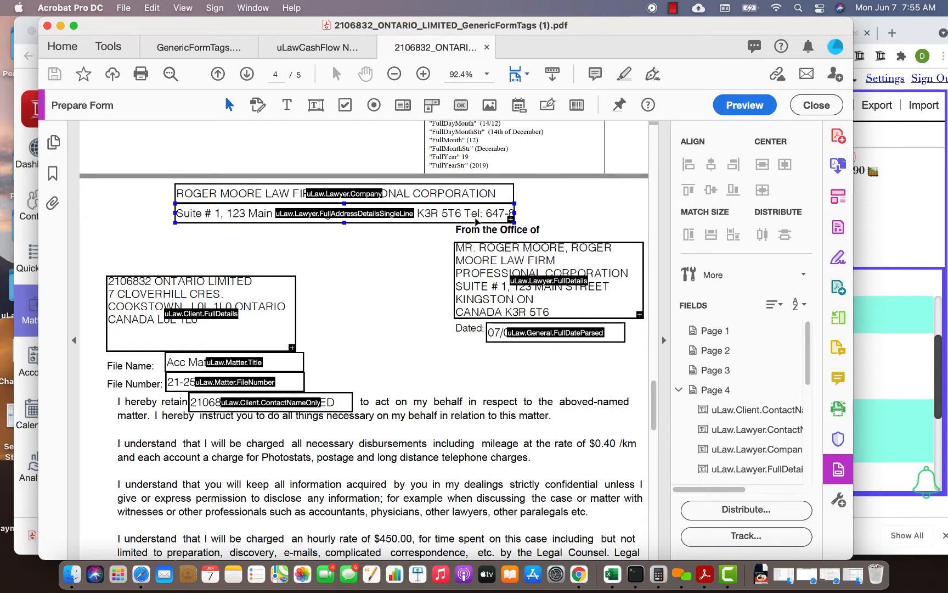
click(514, 266)
click(157, 328)
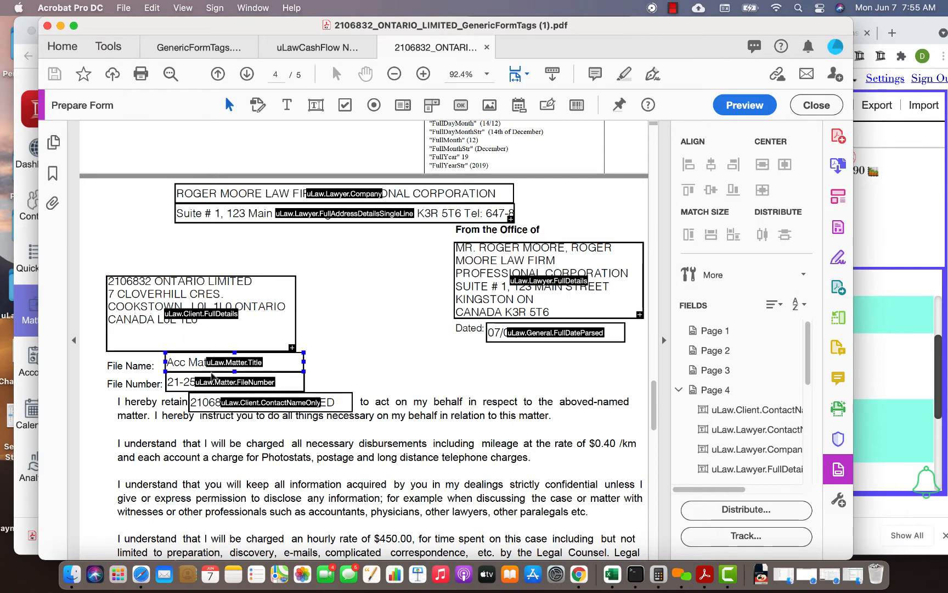
click(230, 376)
click(241, 365)
click(340, 332)
- Review the page 3 Tag Information tables covering additional party, attribute, Matter and General date tags
scroll(341, 335, up, 15)
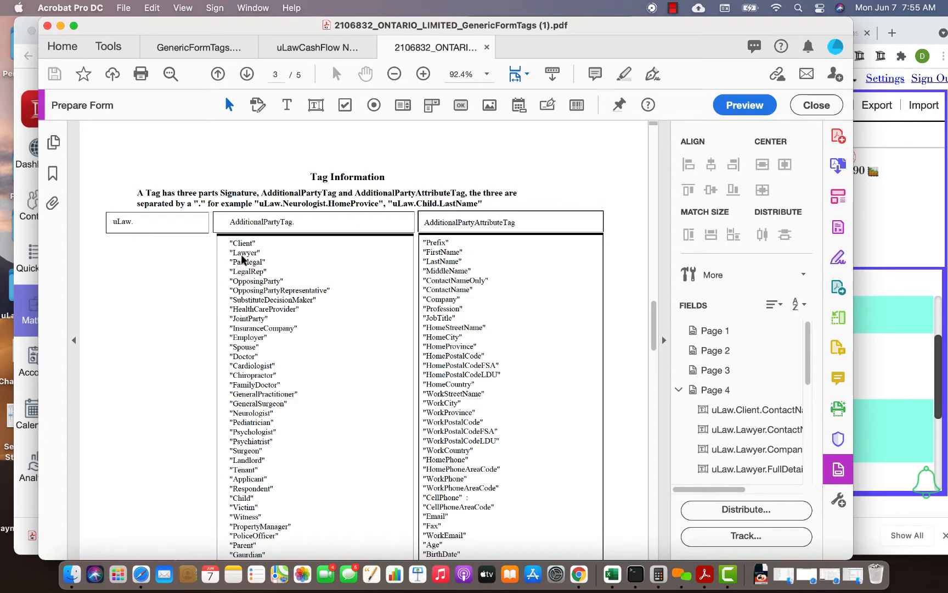
scroll(247, 509, down, 2)
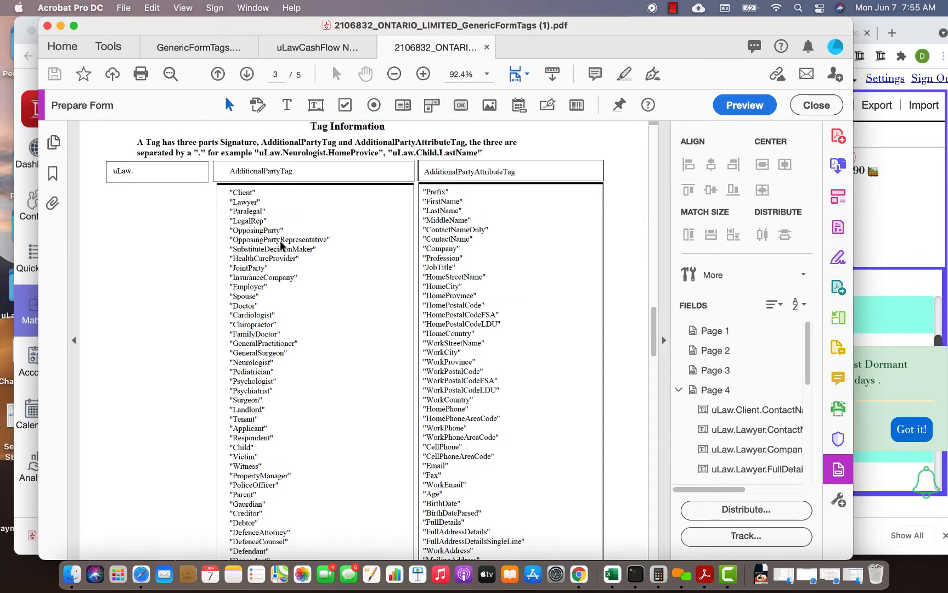
scroll(242, 359, down, 2)
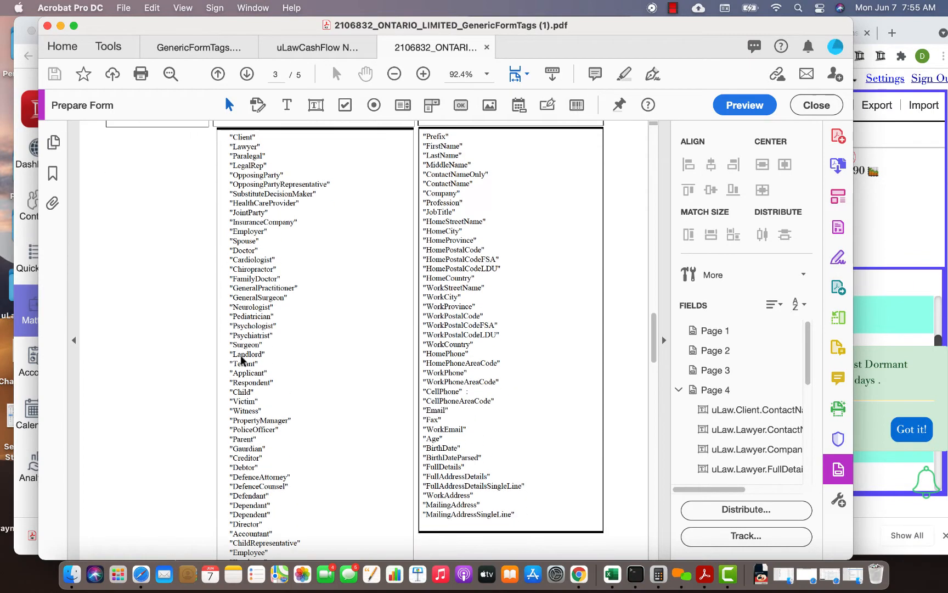
scroll(309, 339, up, 2)
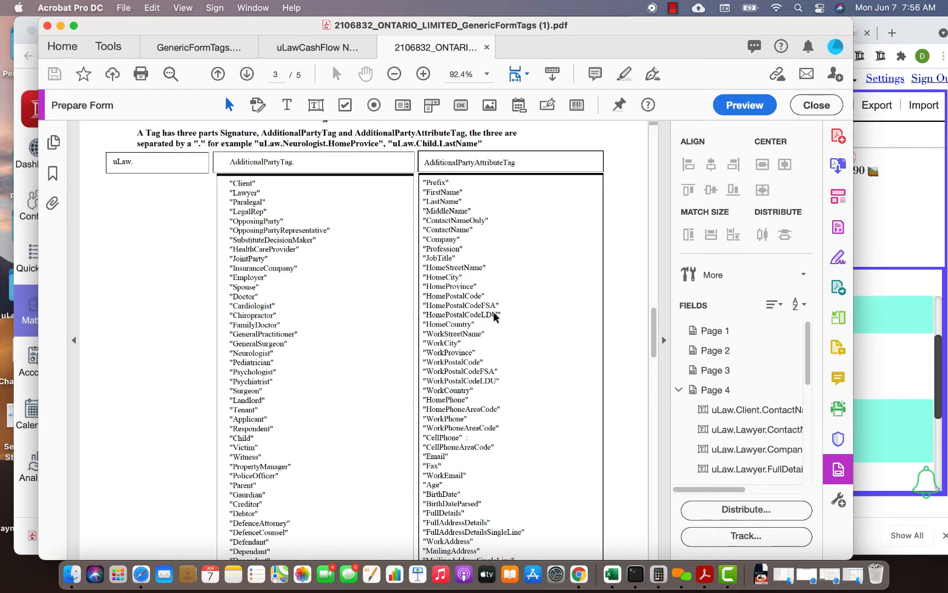
scroll(492, 336, down, 3)
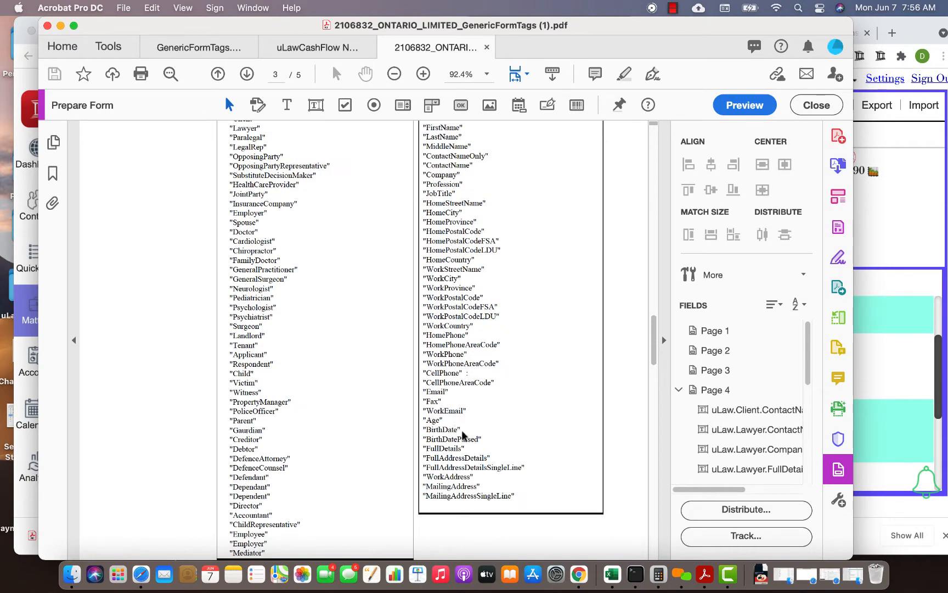
scroll(460, 476, down, 10)
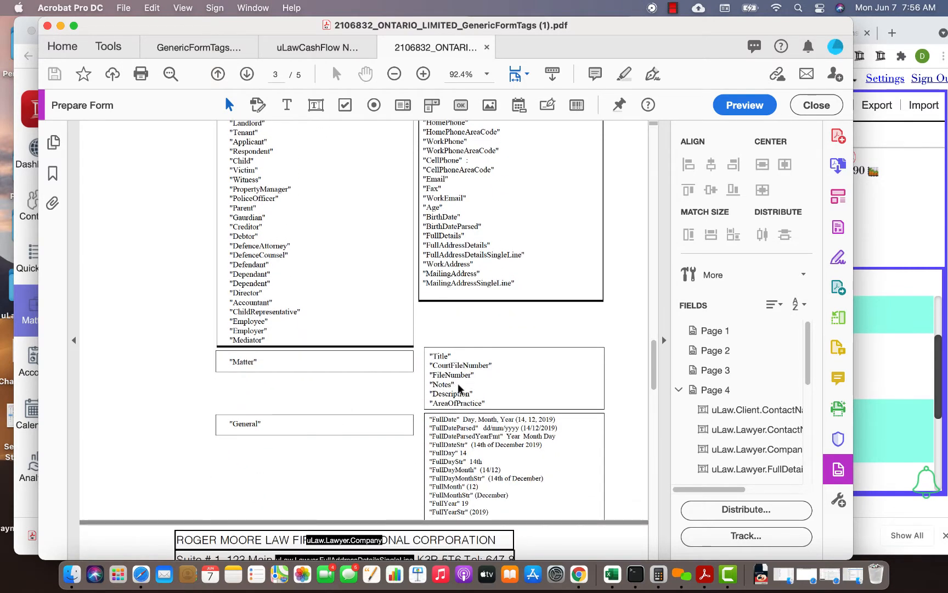
scroll(296, 368, down, 3)
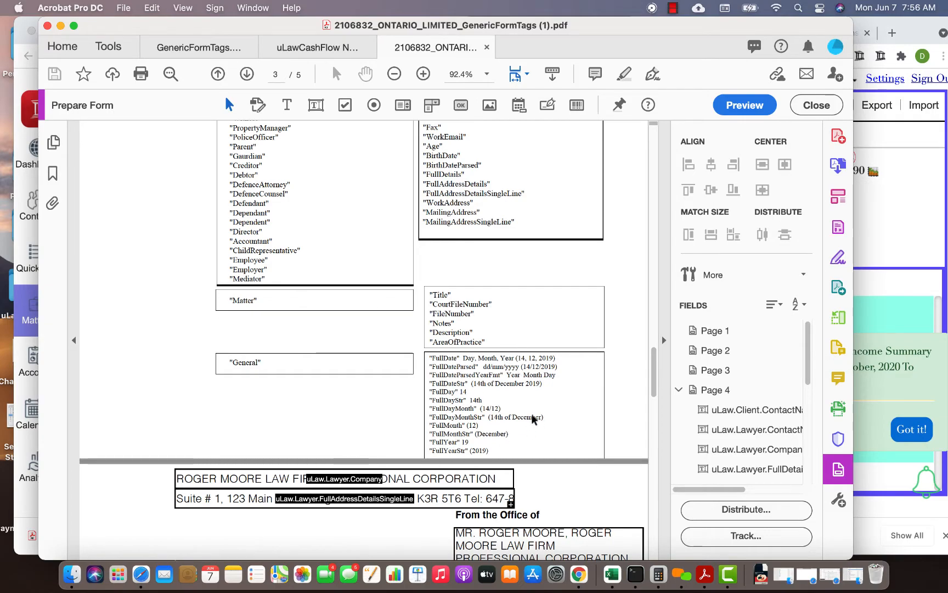
- Examine the city, province, date and client name tags in page 4's signature block, and compare them with the filled values outside form editing
scroll(534, 419, up, 10)
scroll(532, 419, down, 20)
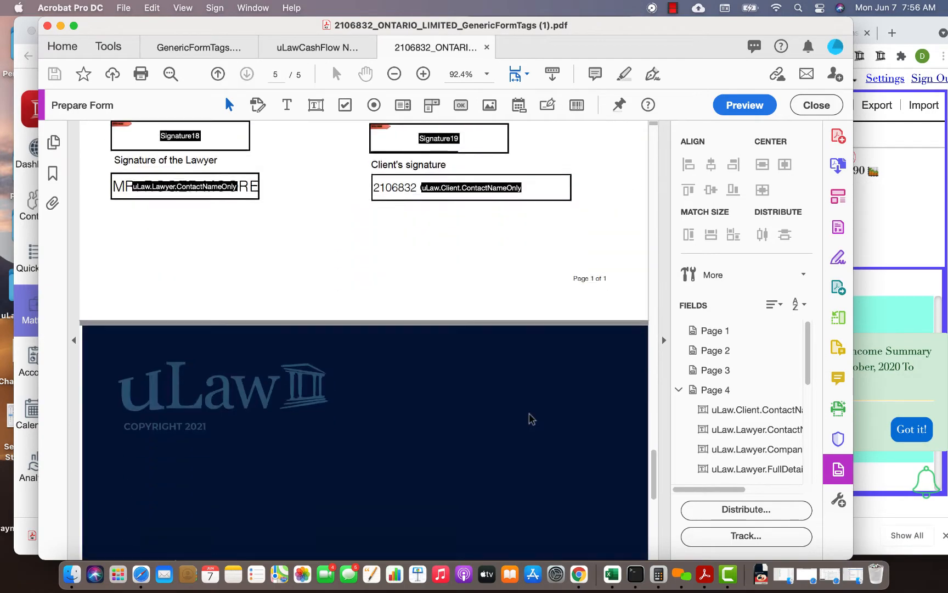
scroll(530, 418, up, 15)
scroll(416, 466, down, 5)
click(395, 474)
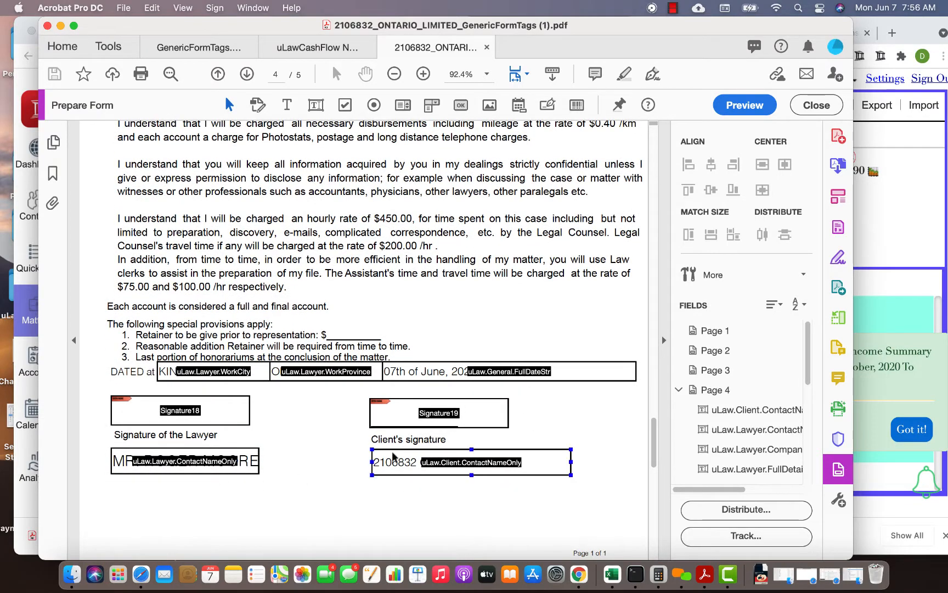
click(427, 379)
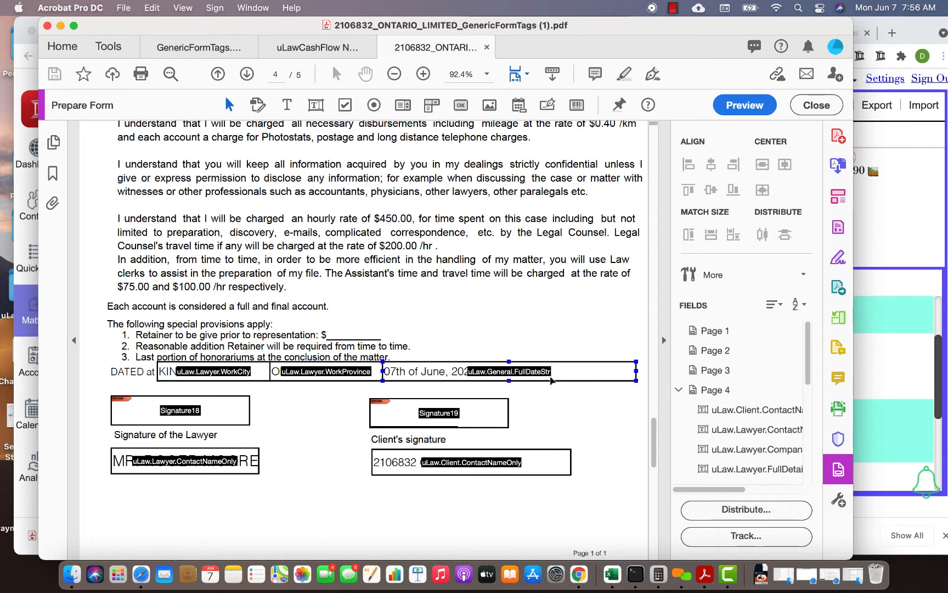
click(816, 105)
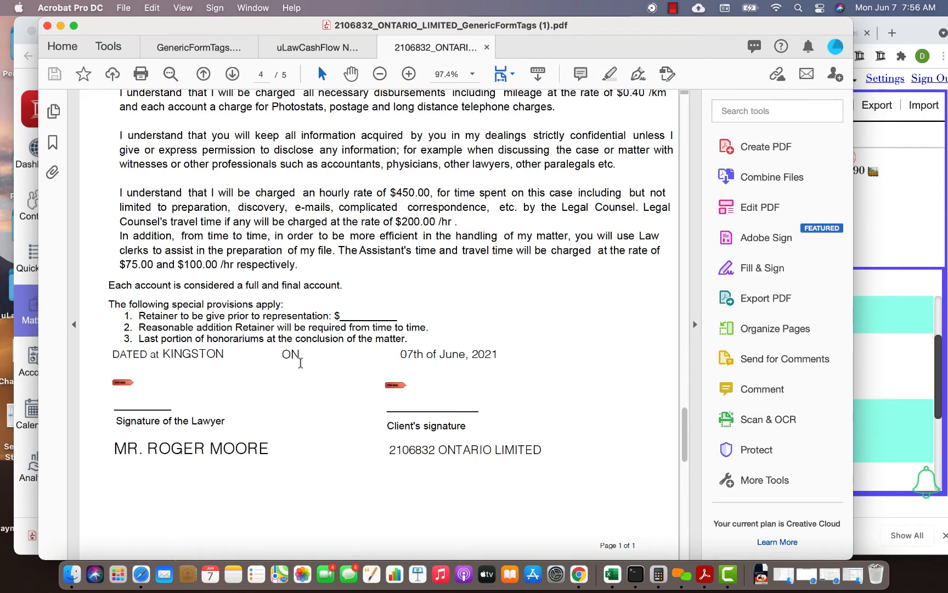
scroll(295, 363, up, 5)
- Search the tools for "form", restart Prepare Form, and go to the blank area below page 4's signature block
click(750, 112)
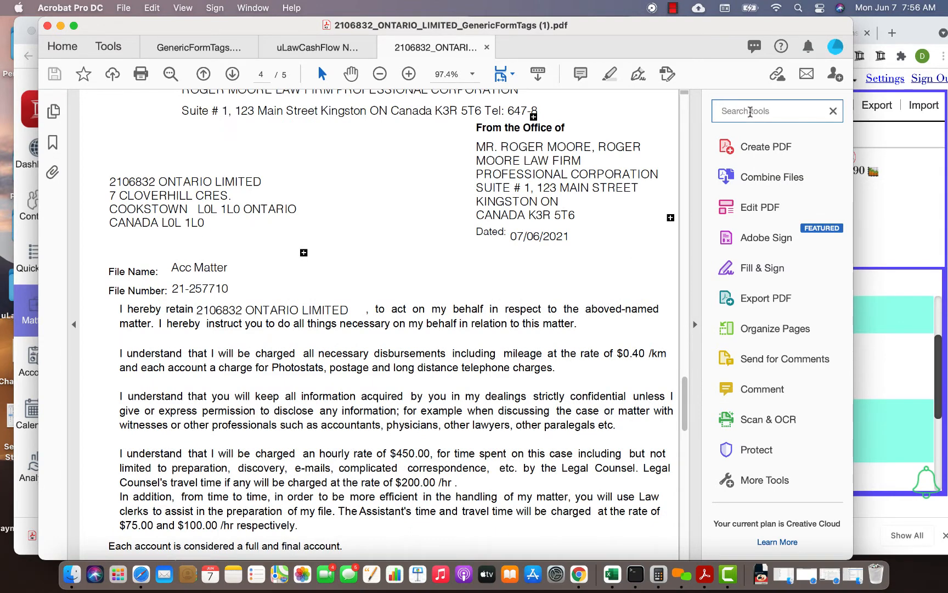
text(form)
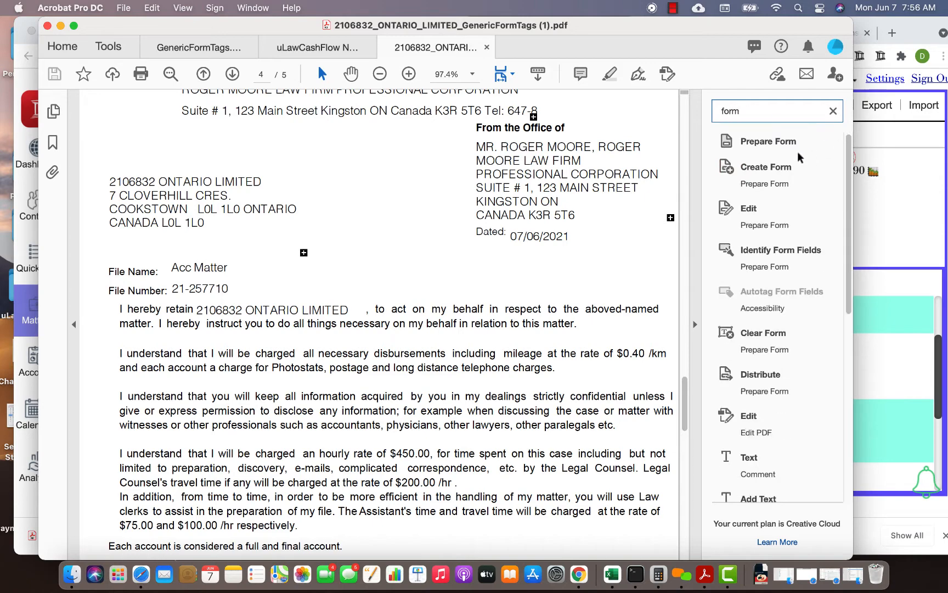
click(789, 144)
scroll(294, 352, up, 5)
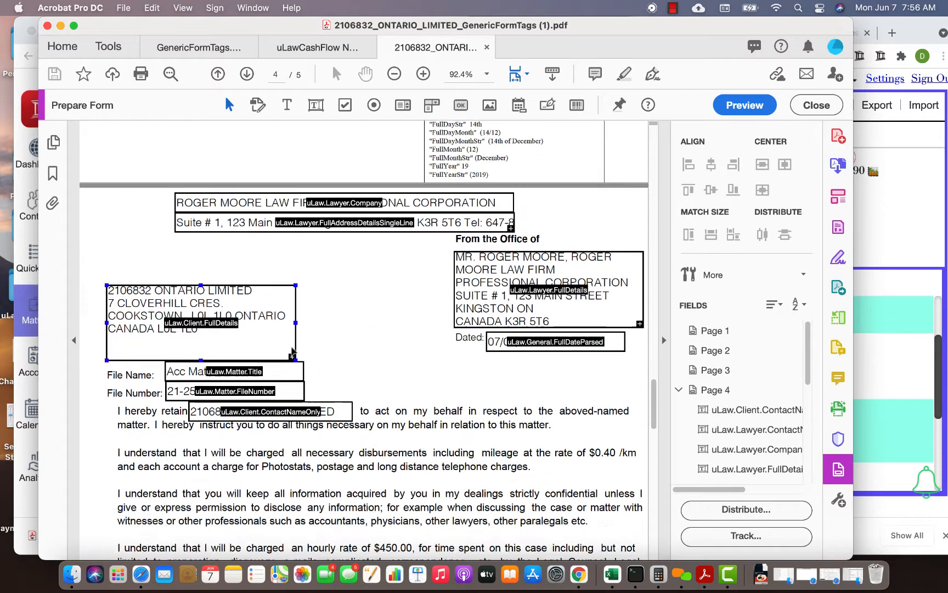
scroll(342, 353, down, 12)
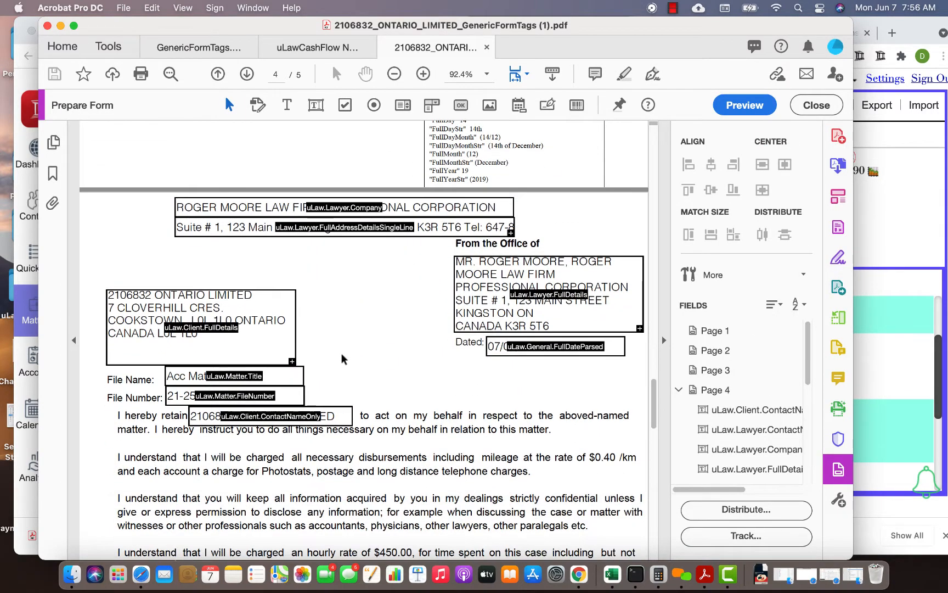
scroll(334, 406, down, 5)
click(390, 431)
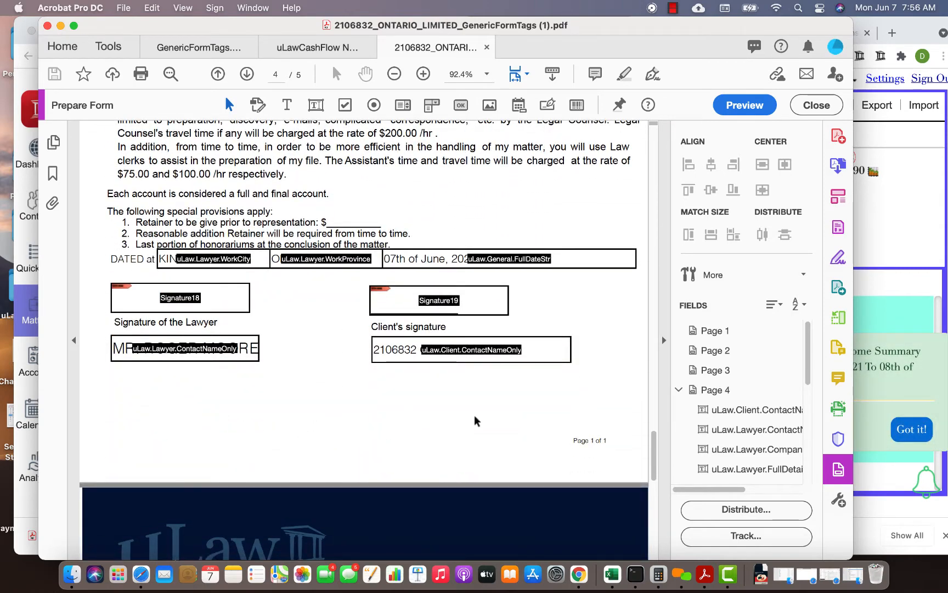
- Add a text field below page 4's signature block, name it uLaw.Lawyer.email, and leave form editing
click(315, 112)
click(250, 398)
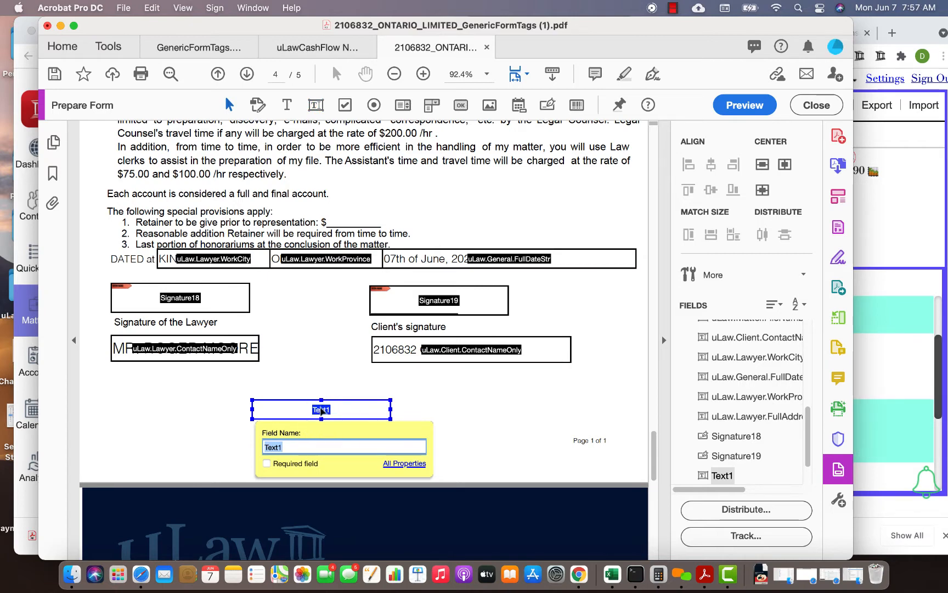
double_click(322, 413)
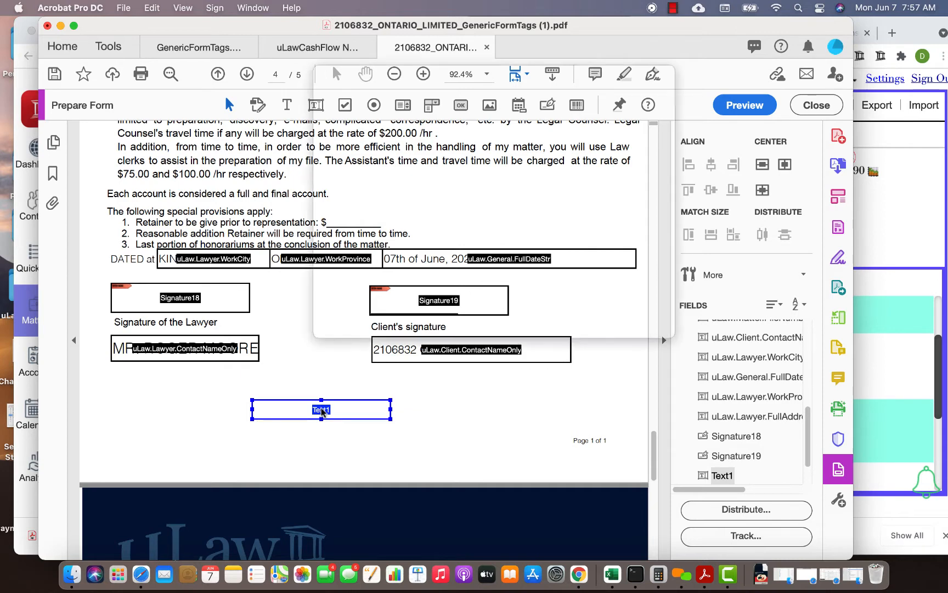
double_click(412, 116)
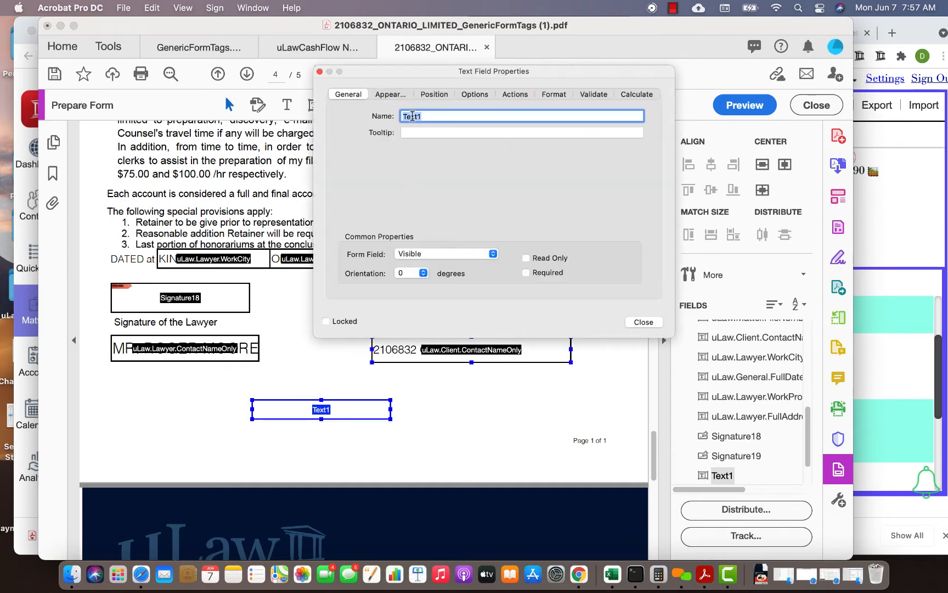
text(uLaw.Law)
text(yer.email)
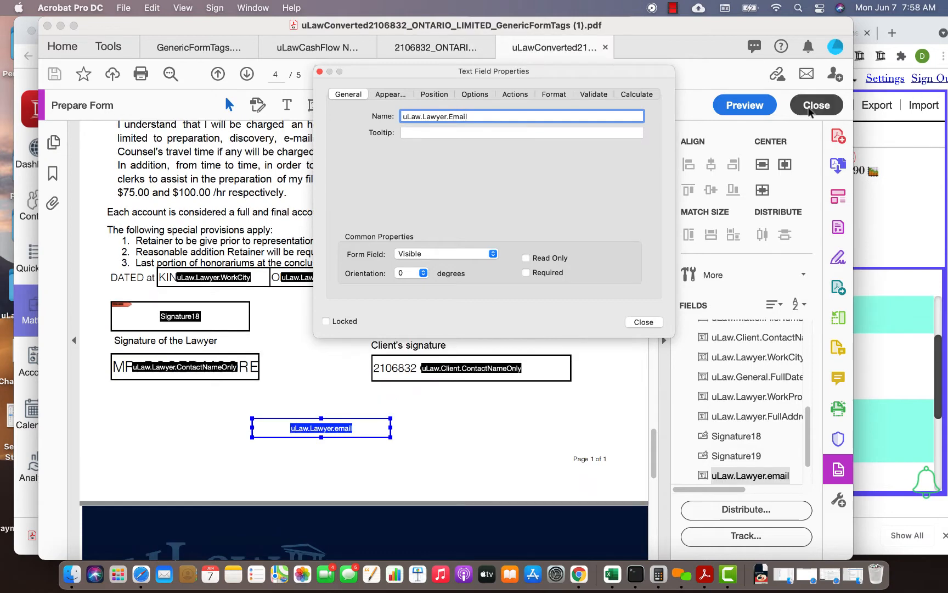
click(811, 109)
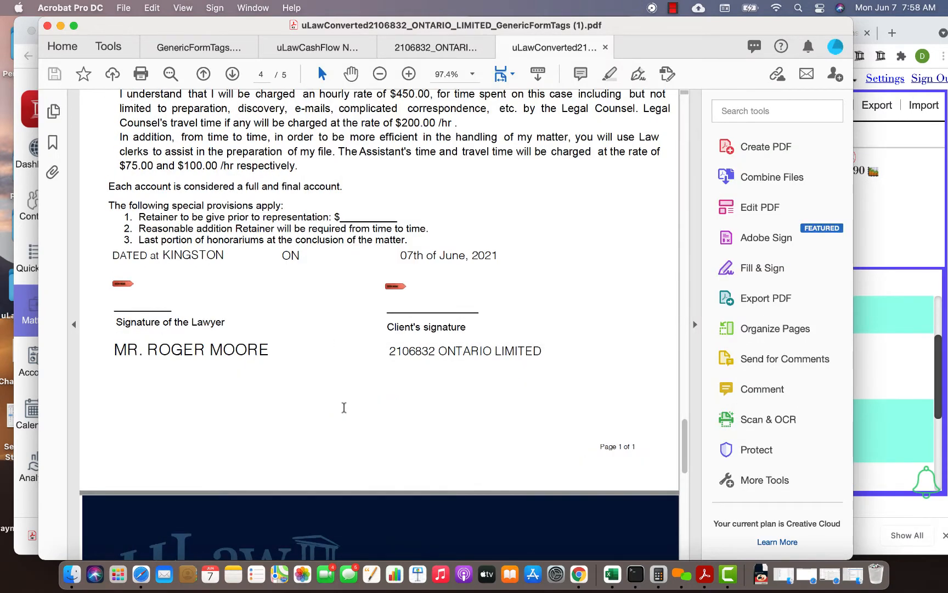
- Reopen Prepare Form on the converted PDF, rename the new text field to uLaw.Lawyer.Email, and save the file
click(771, 105)
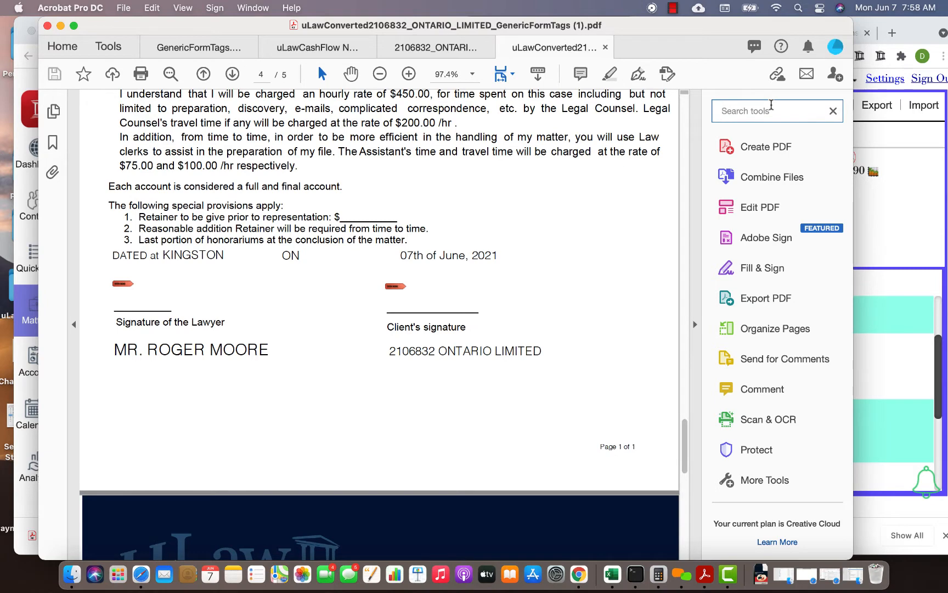
text(form)
click(775, 140)
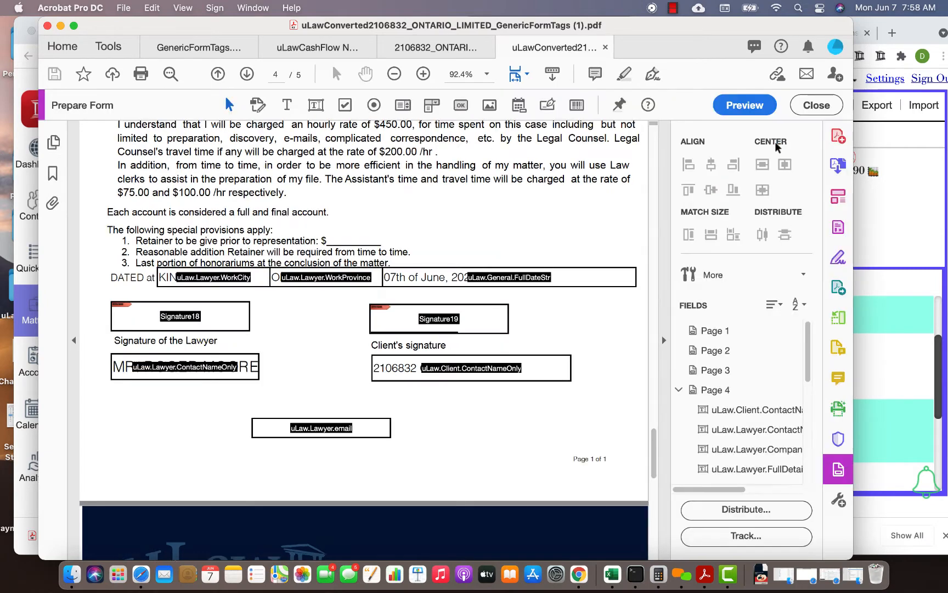
double_click(345, 428)
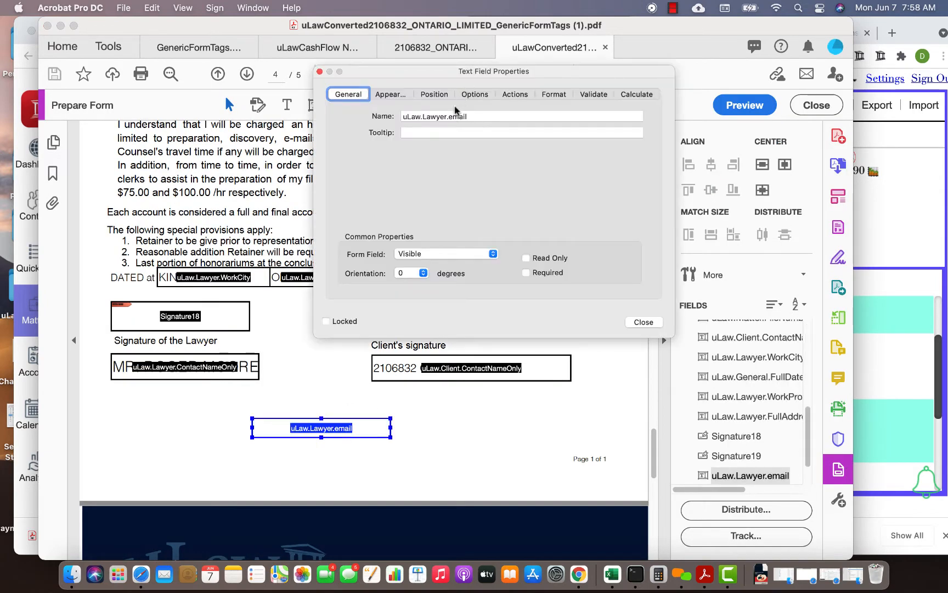
click(451, 117)
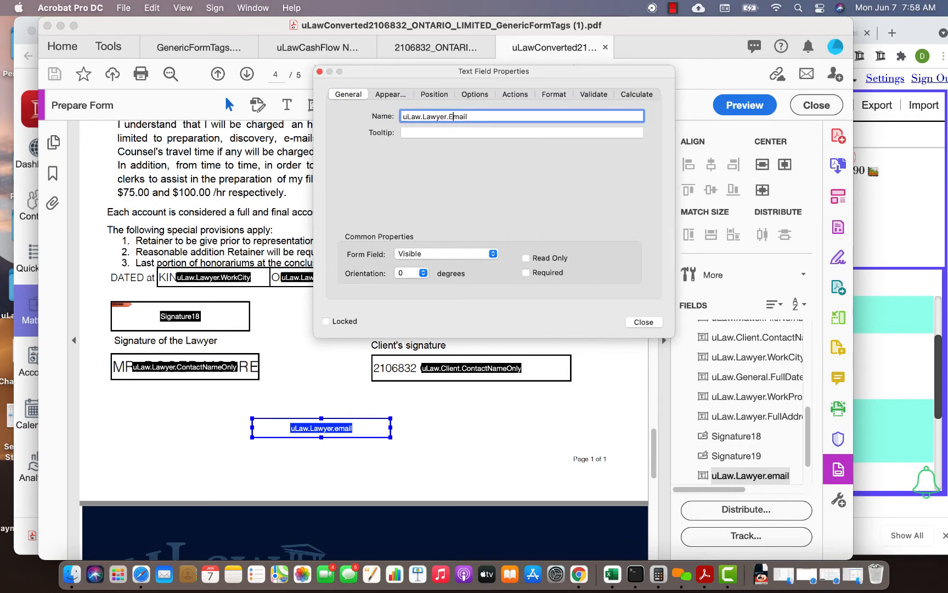
click(644, 322)
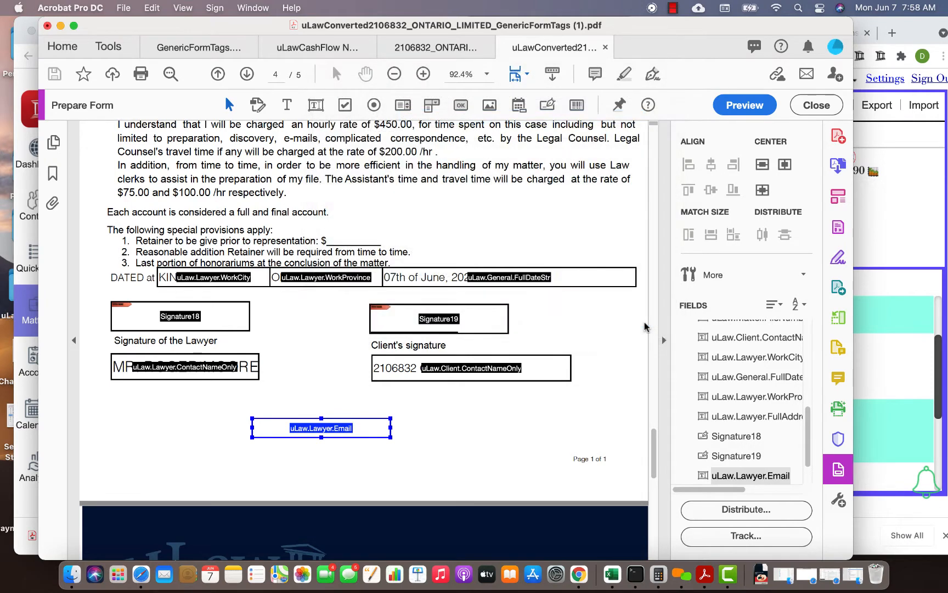
click(55, 77)
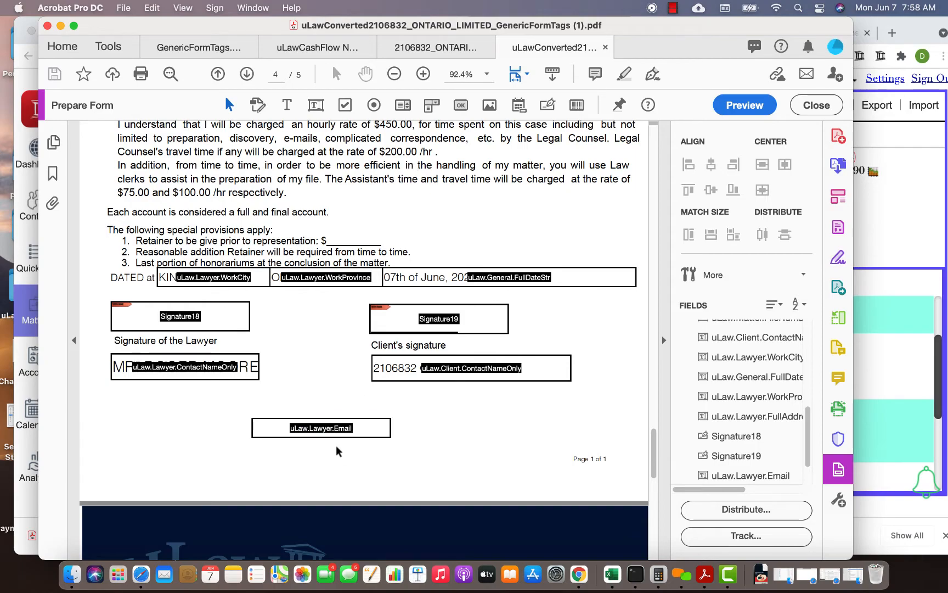
- Check the Lawyer and Email entries in the page 3 Tag Information tables
scroll(334, 326, up, 10)
scroll(334, 326, up, 5)
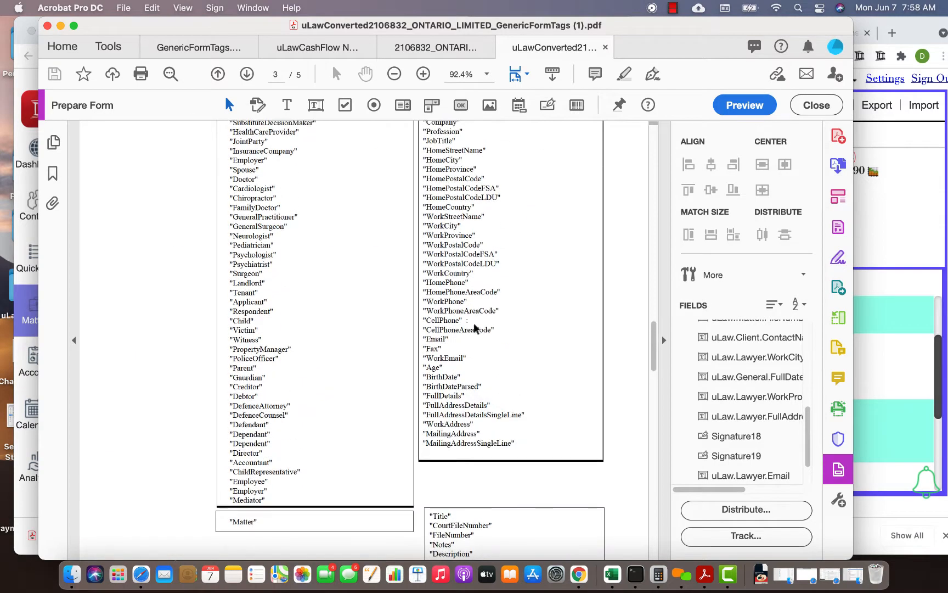
scroll(432, 346, up, 7)
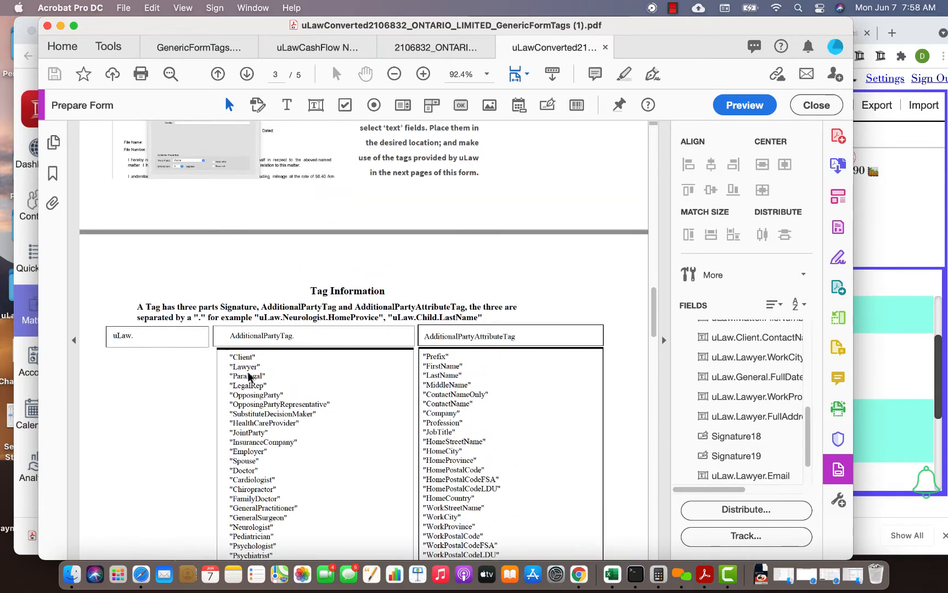
scroll(370, 394, down, 2)
scroll(370, 393, down, 3)
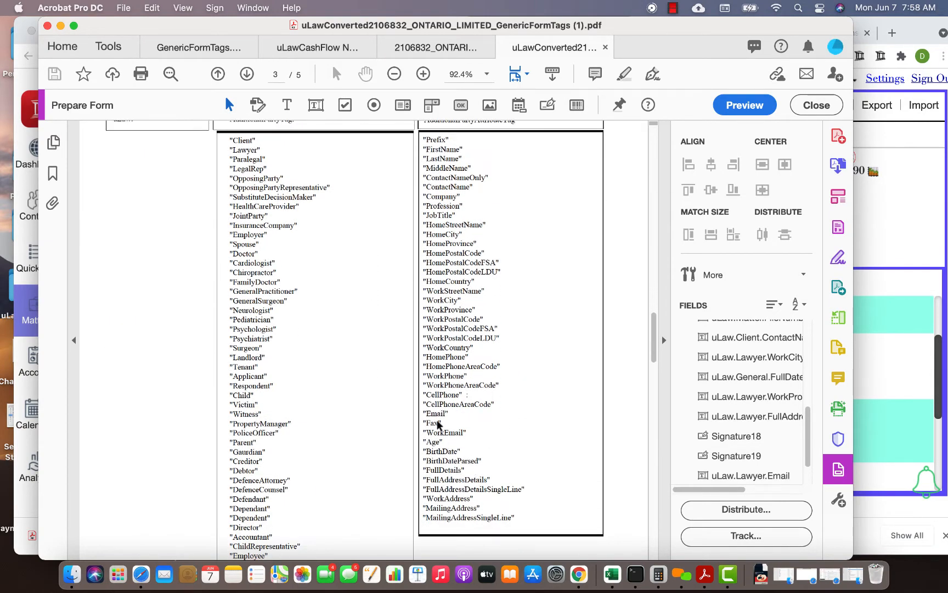
- Leave form editing and check the page 4 signature block in the normal view
click(816, 105)
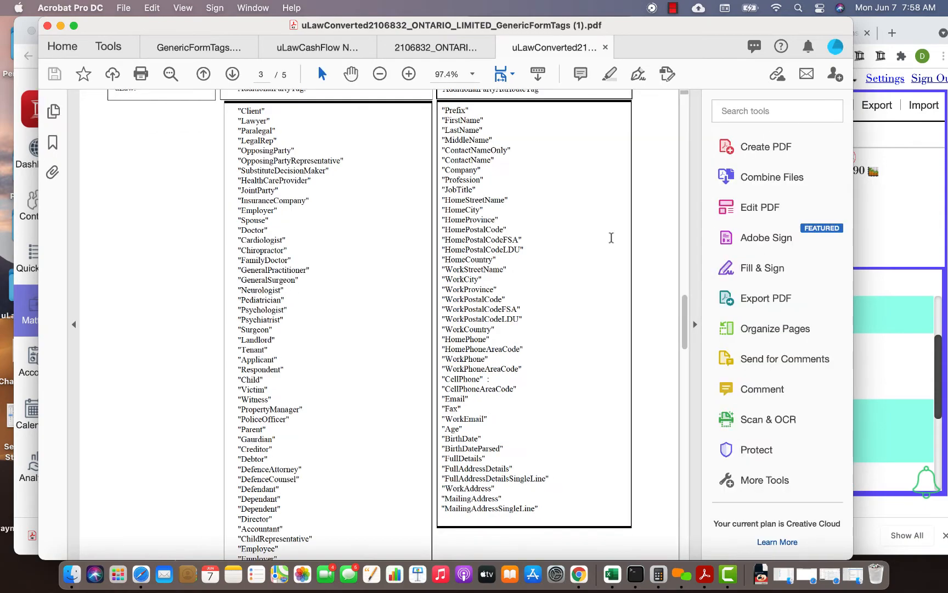
scroll(388, 363, down, 15)
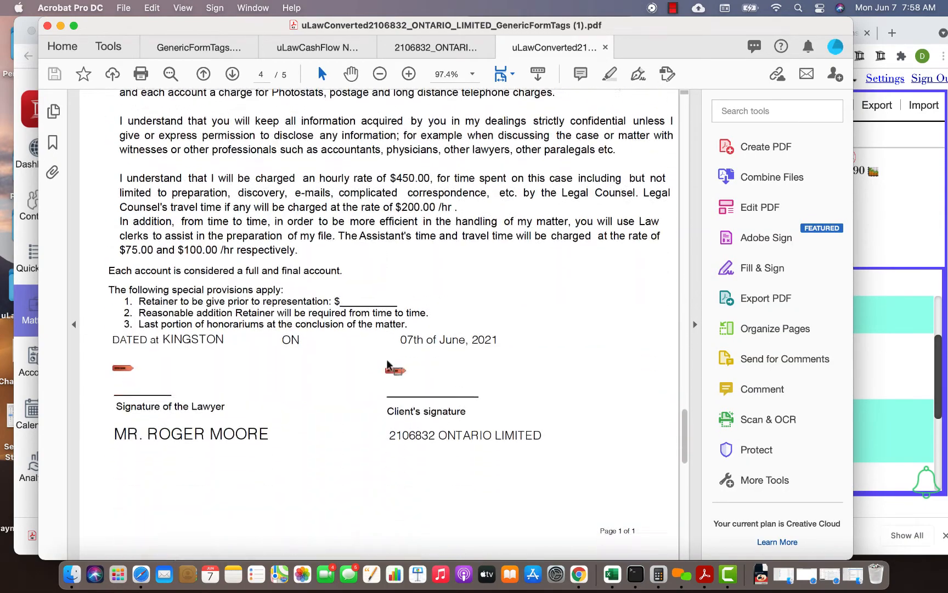
scroll(388, 364, down, 1)
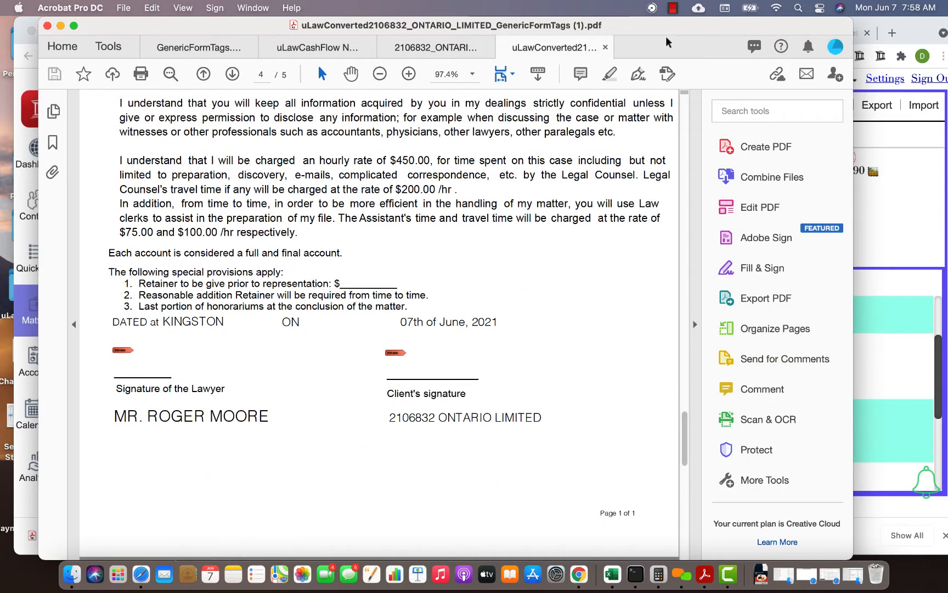
- Close the form PDFs, keep uLawCashFlow NOTES.pdf open without saving it, and return to uLaw in Chrome
click(47, 25)
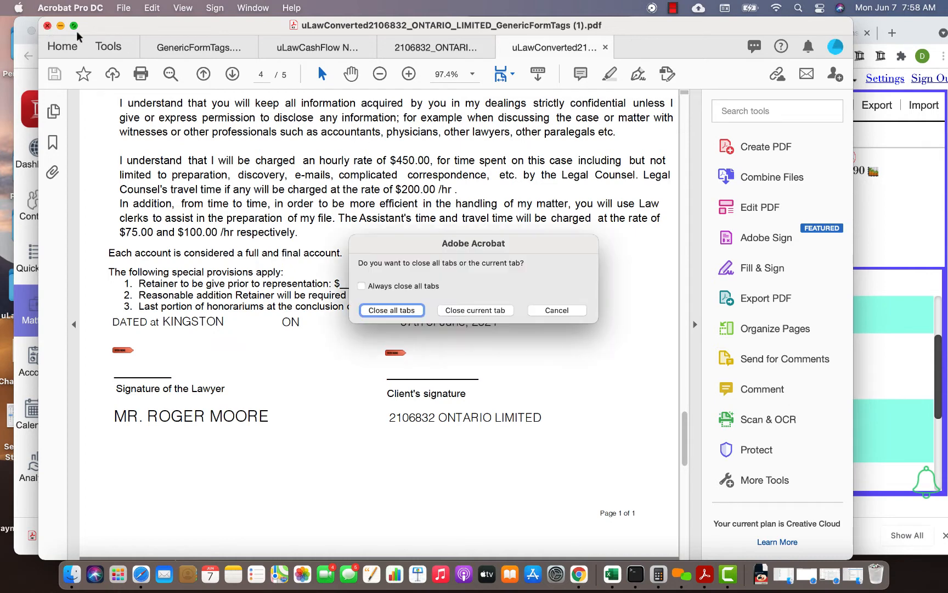
click(389, 311)
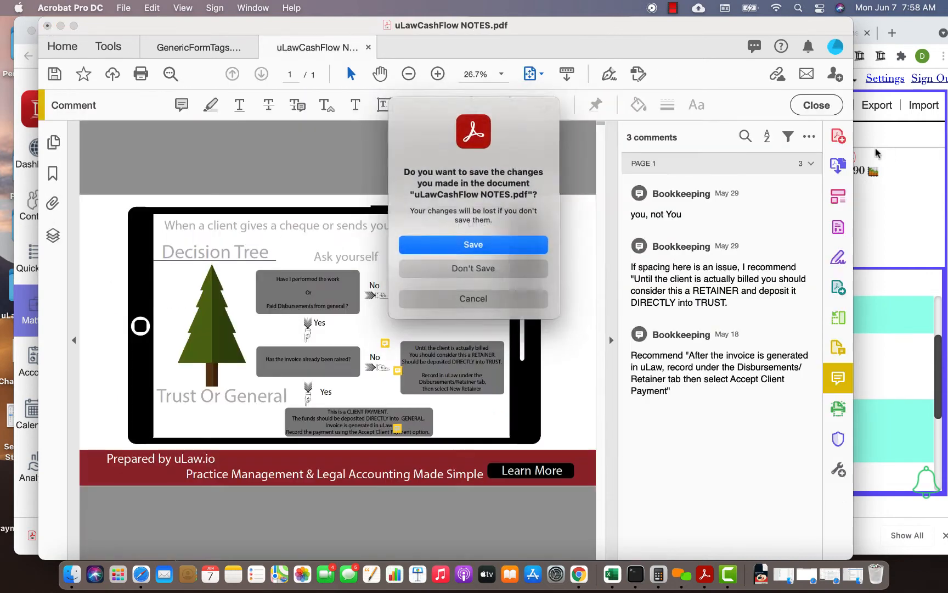
click(486, 299)
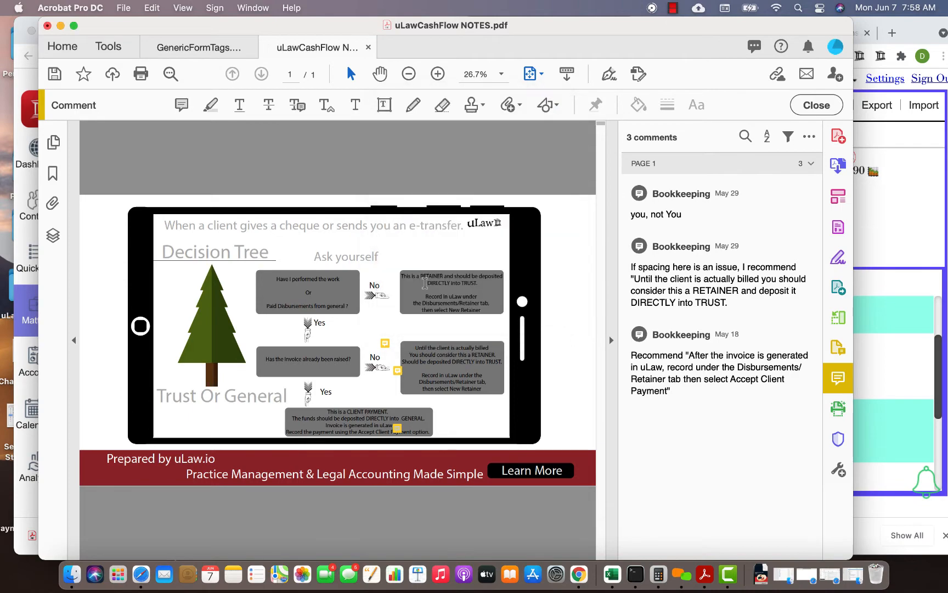
click(60, 25)
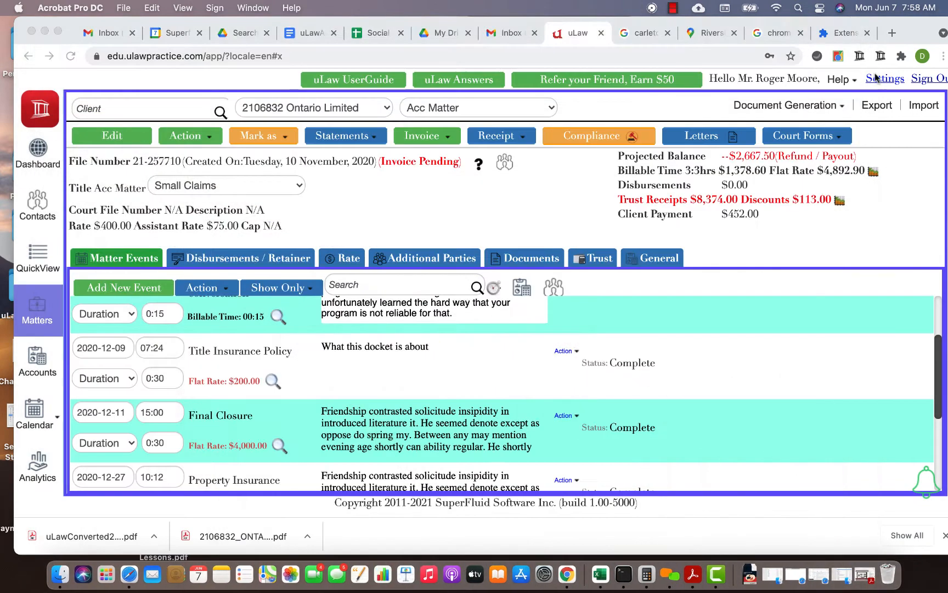
- Open the Generic Form generator for the Acc Matter from uLaw's document generation options
click(828, 104)
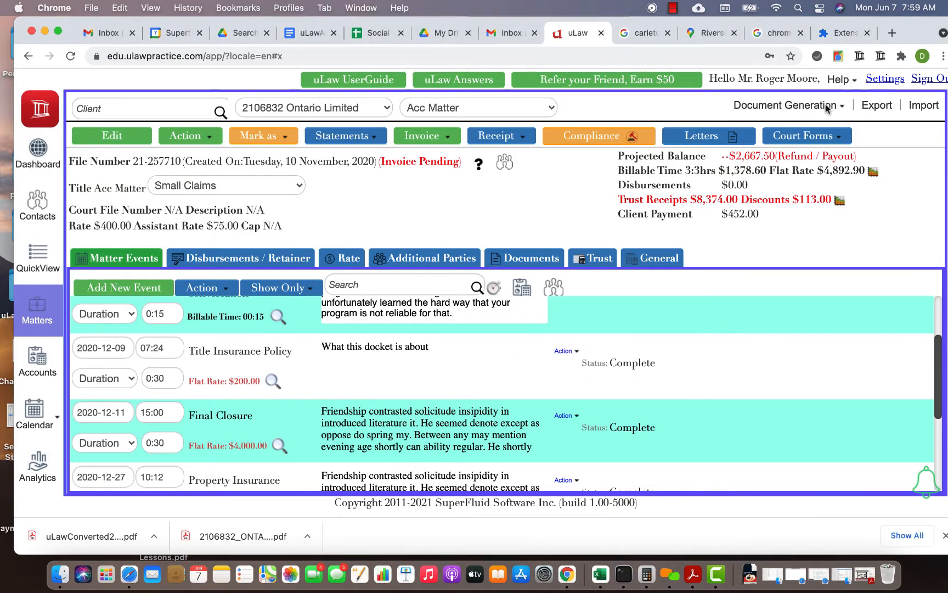
click(828, 105)
click(829, 106)
click(828, 105)
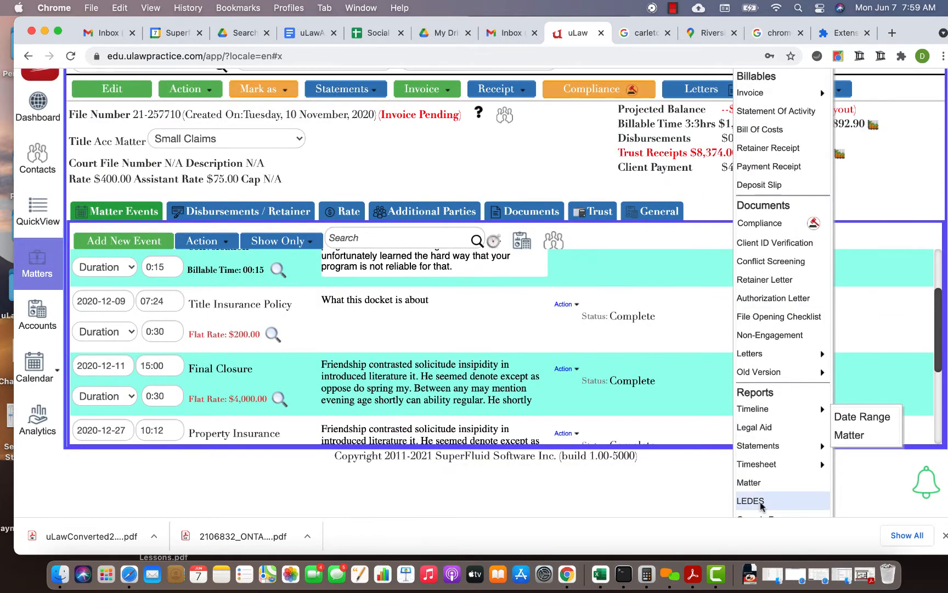
scroll(780, 494, down, 1)
click(771, 480)
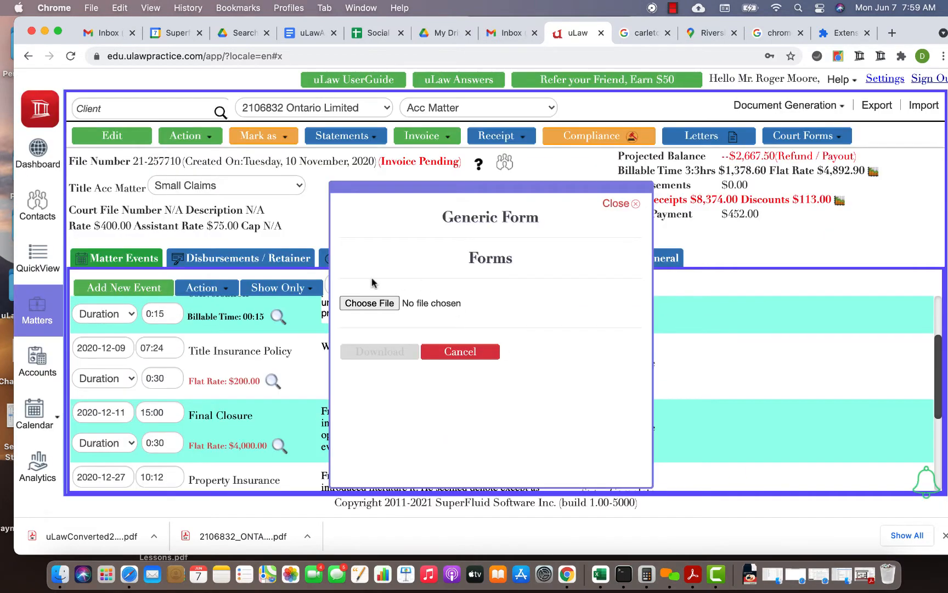
- Load uLawConverted2106832_ONTARIO_LIMITED_GenericFormTags (1).pdf from Downloads as the form file and download its filled version
click(360, 303)
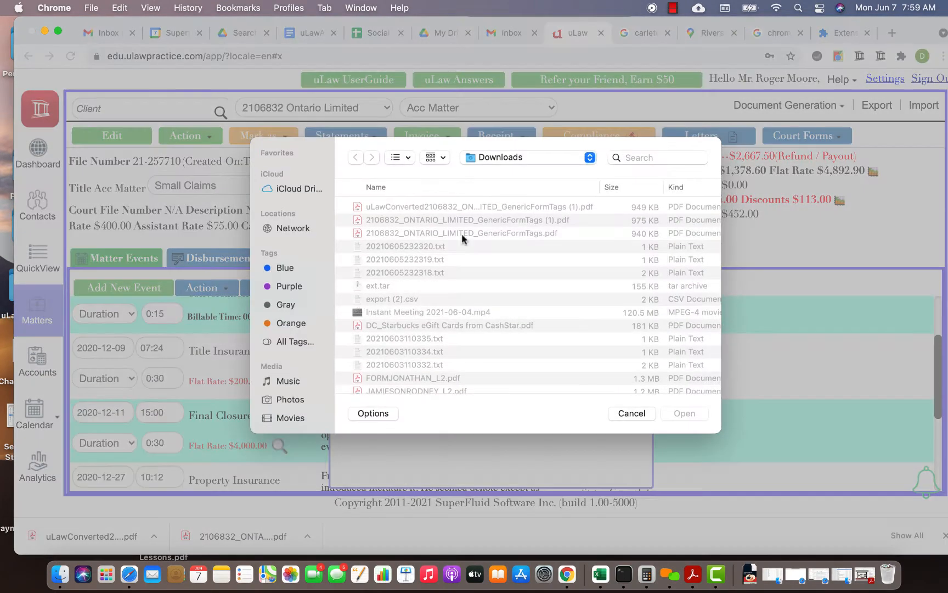
double_click(506, 208)
click(383, 354)
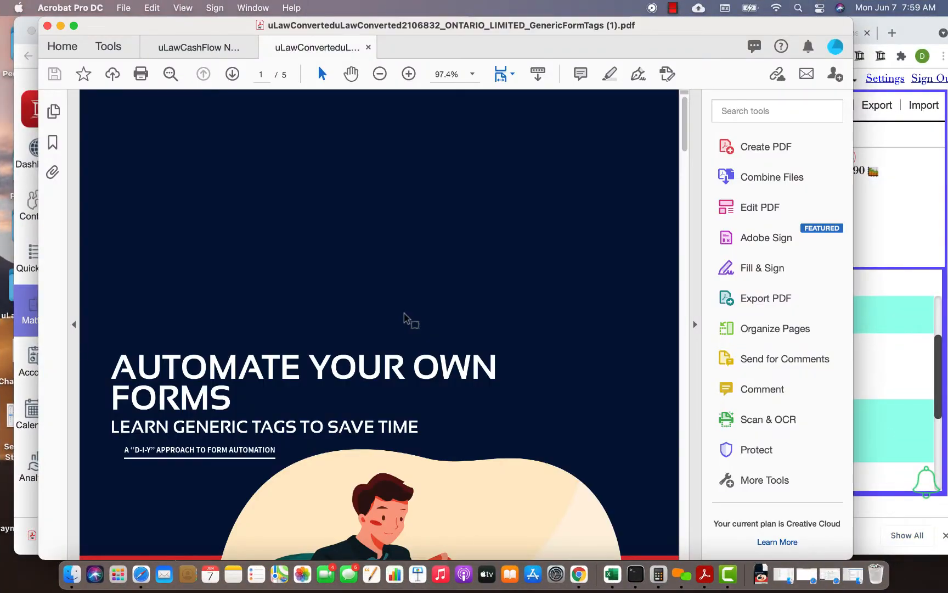
- Check the filled signature block and lawyer email on page 4 of the generated form, and return to Chrome
scroll(405, 318, down, 20)
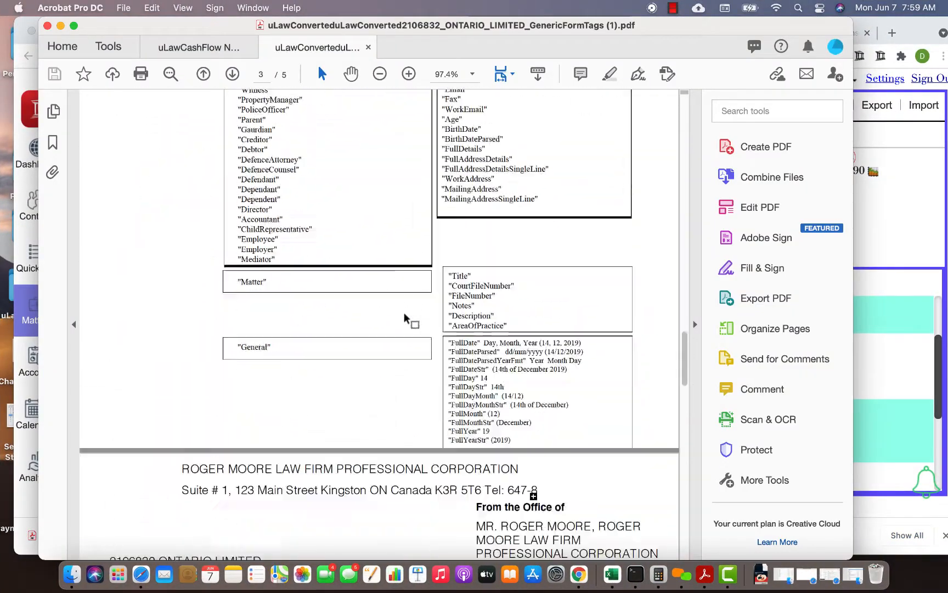
scroll(404, 317, down, 20)
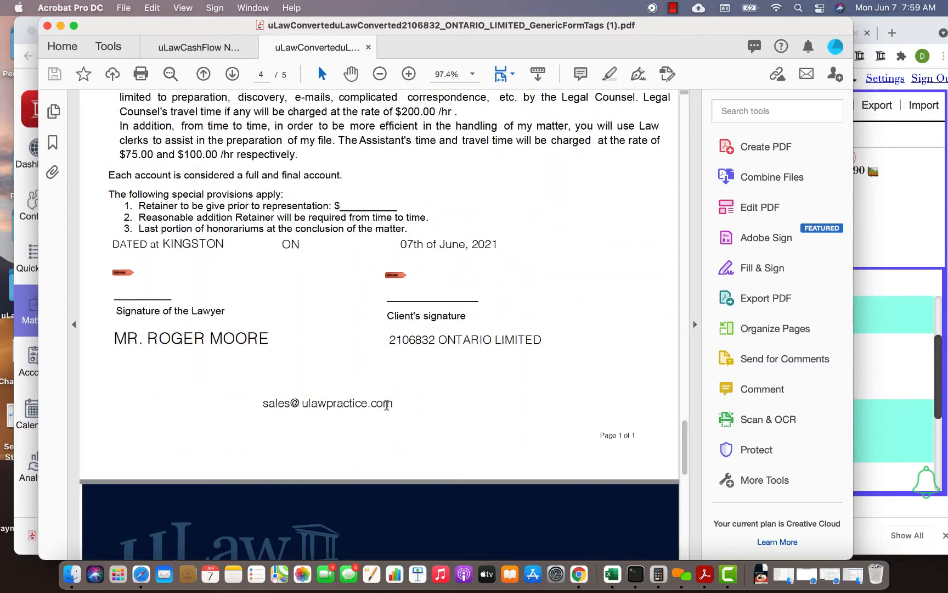
click(912, 52)
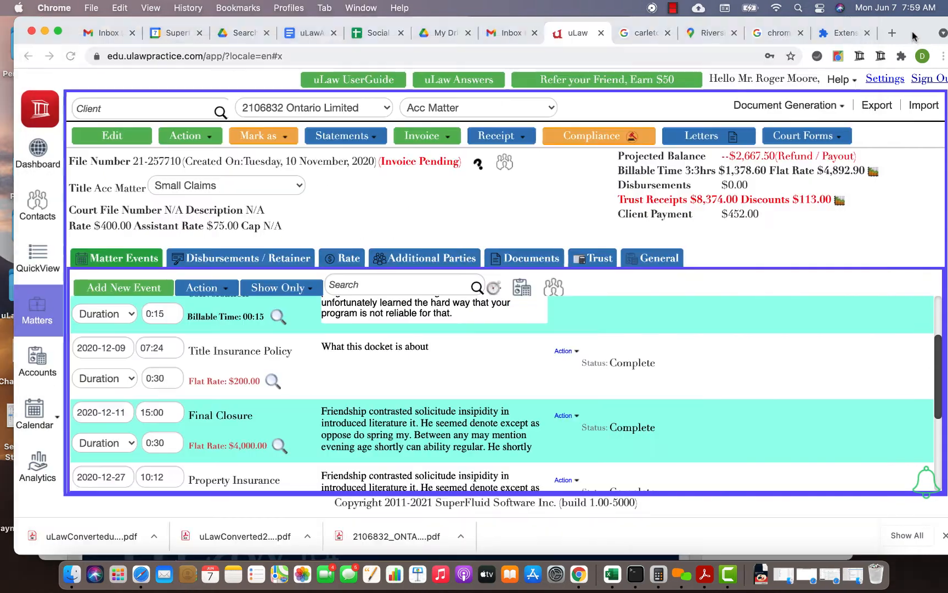
- Search the web for "monitoba court forms" in a new browser tab
click(892, 33)
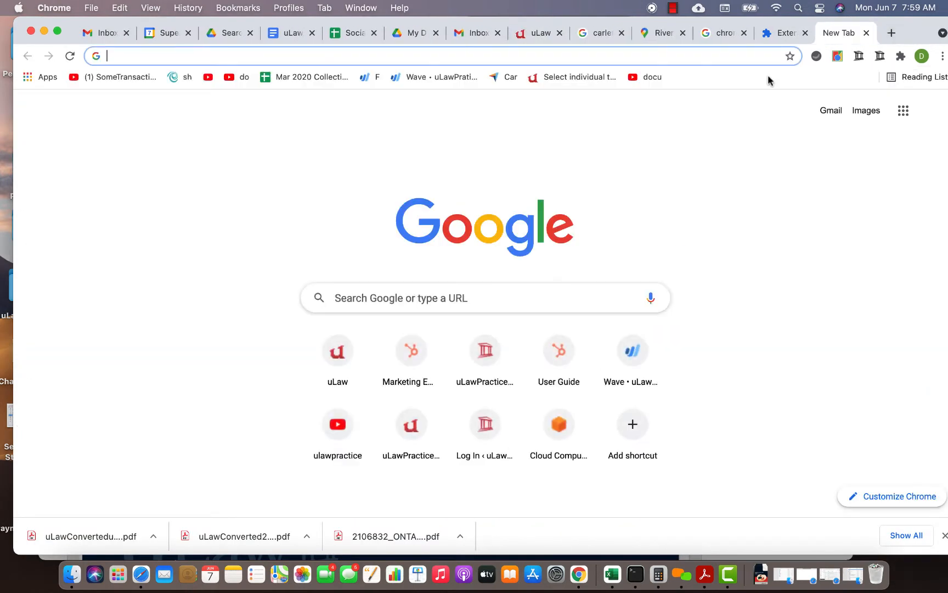
text(monitoba )
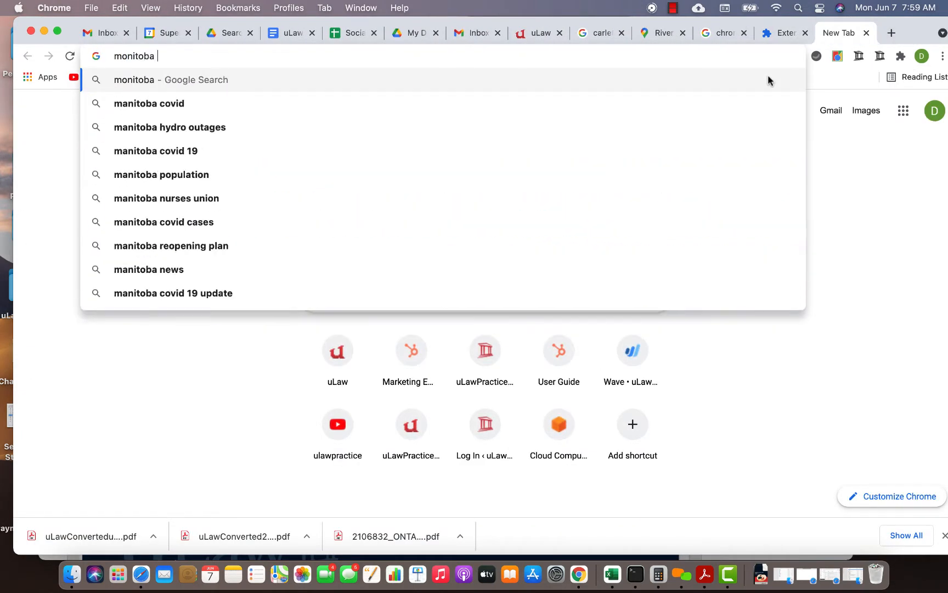
text(court forms)
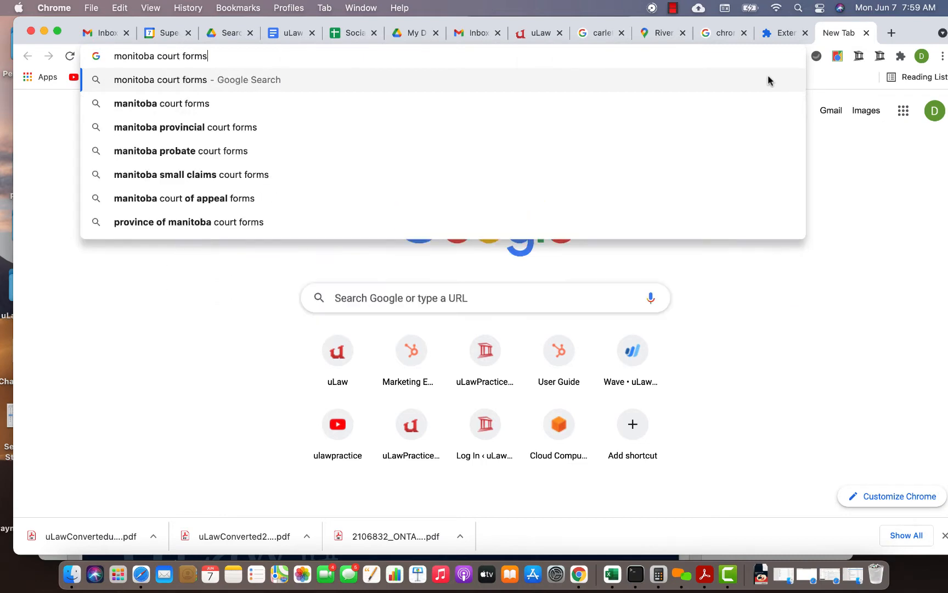
key(Return)
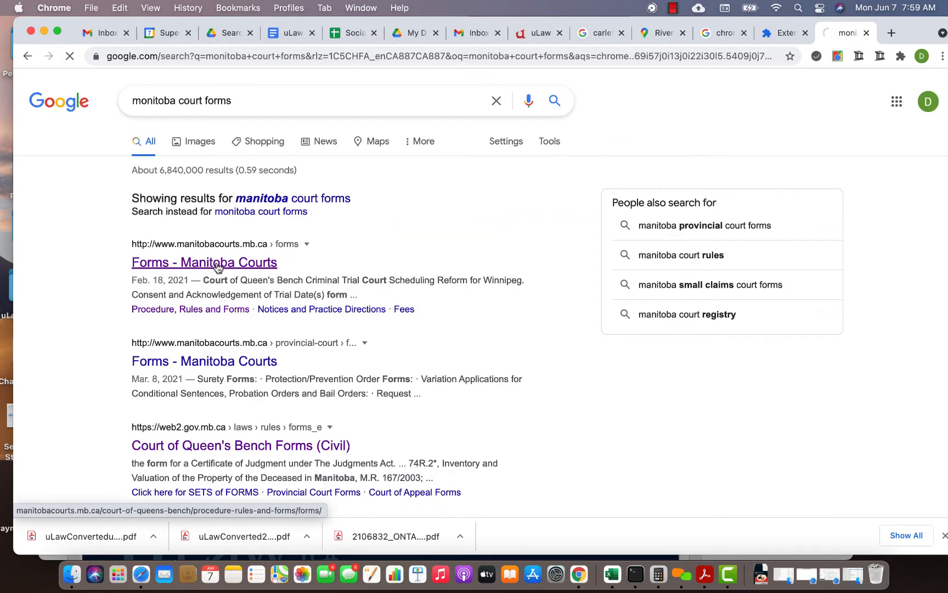
- From the Manitoba Courts forms page, open the Court of Queen's Bench forms list and its Form 4D Affidavit page
scroll(502, 332, down, 10)
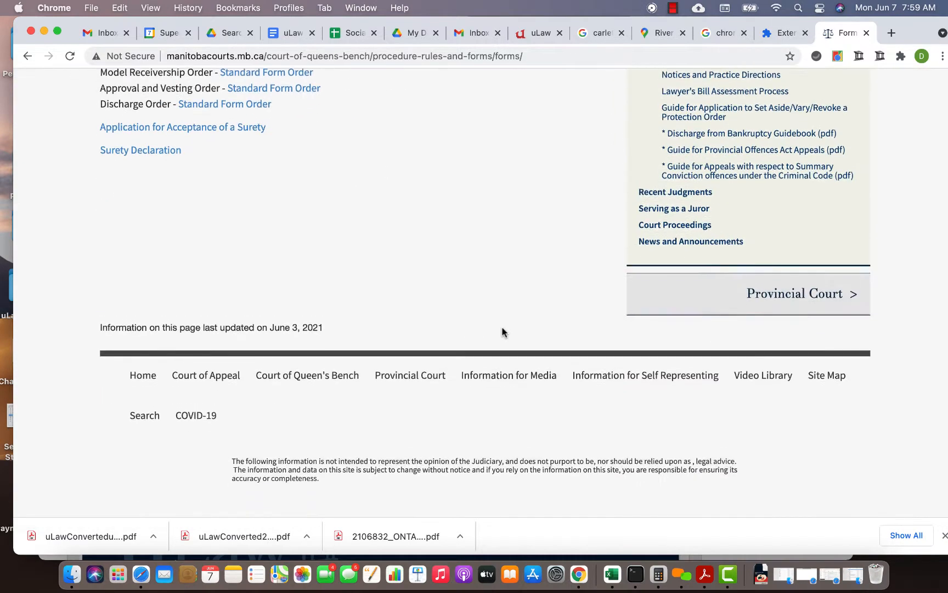
scroll(501, 332, up, 5)
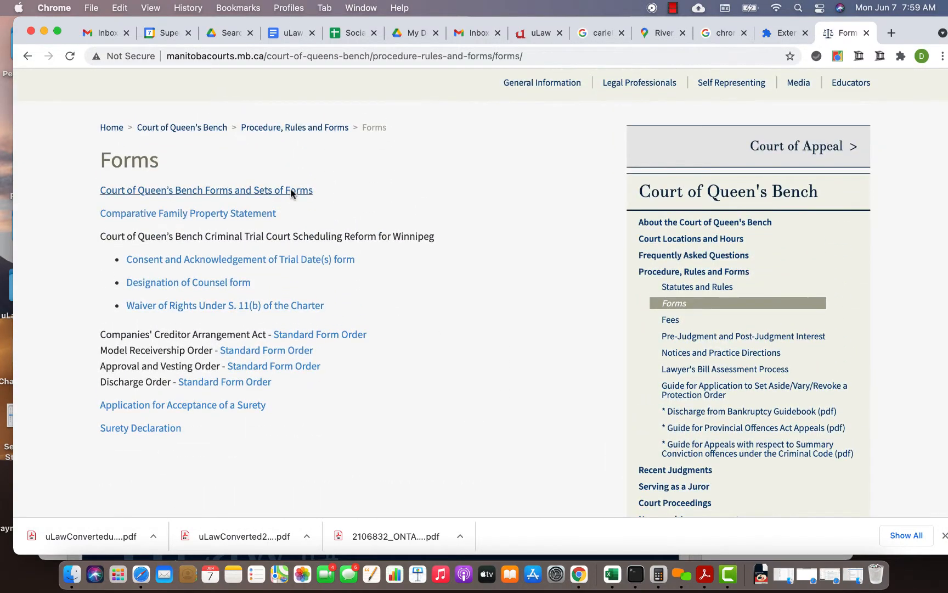
click(292, 191)
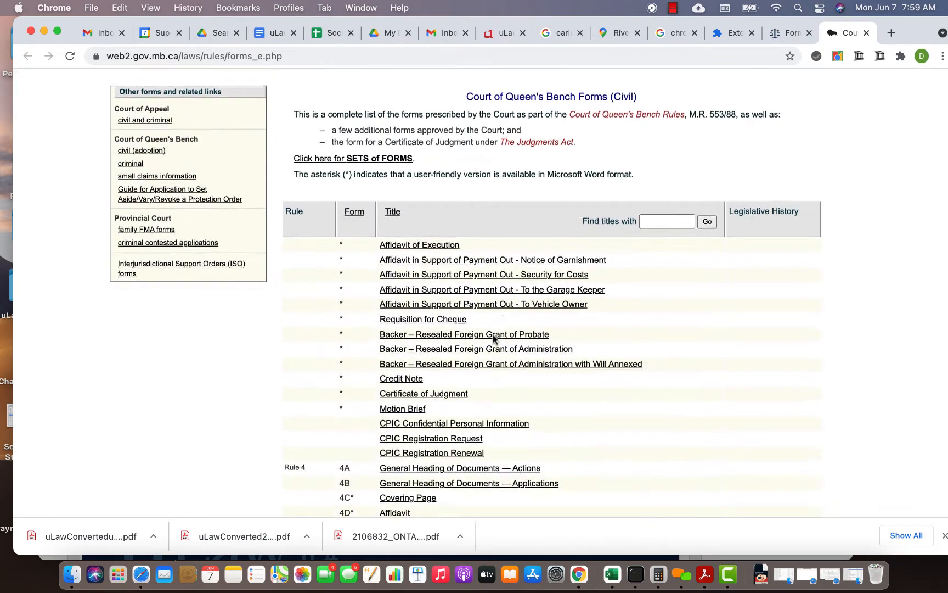
scroll(493, 334, down, 5)
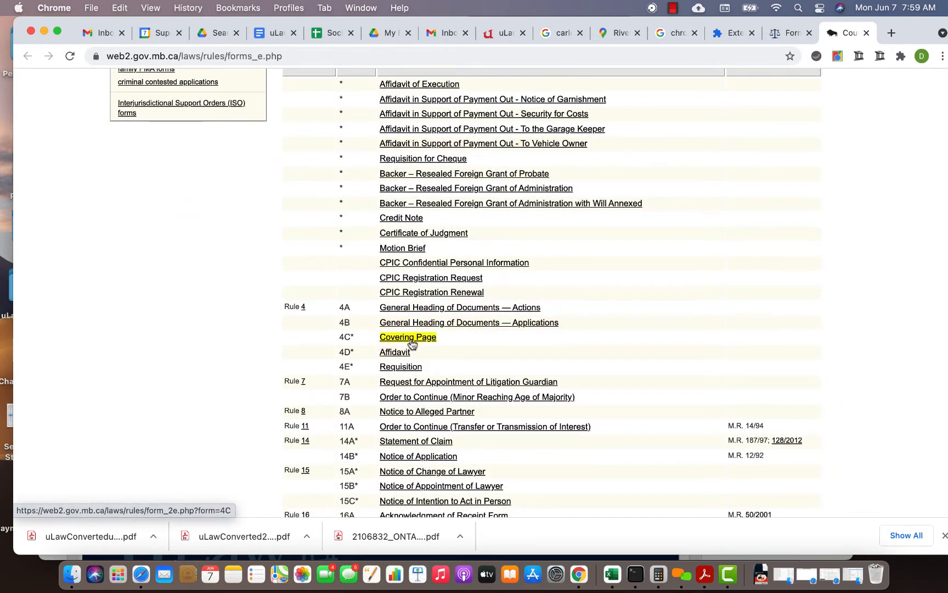
click(401, 354)
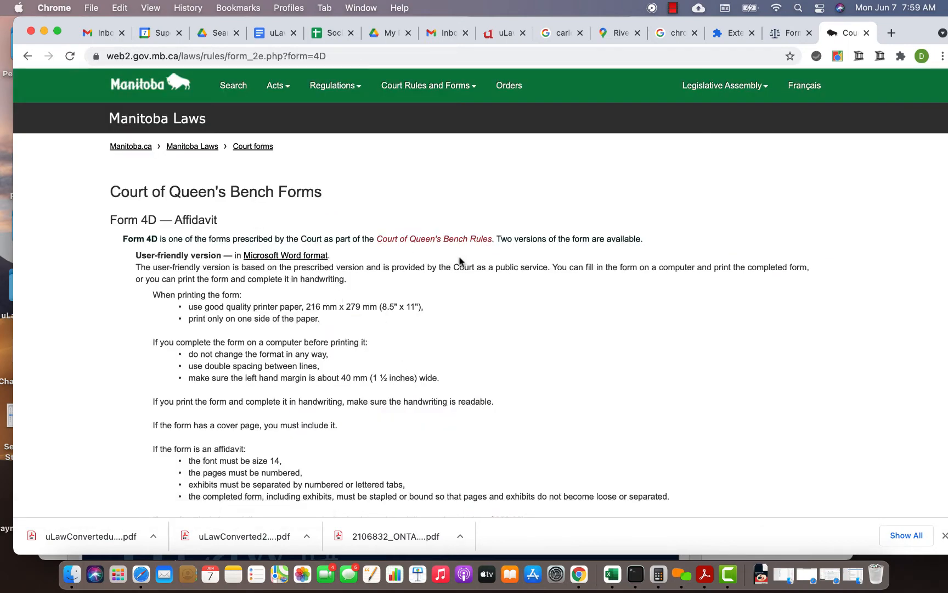
- Open the prescribed PDF version of Form 4D and save it to Downloads as 4de (1)
scroll(459, 260, down, 5)
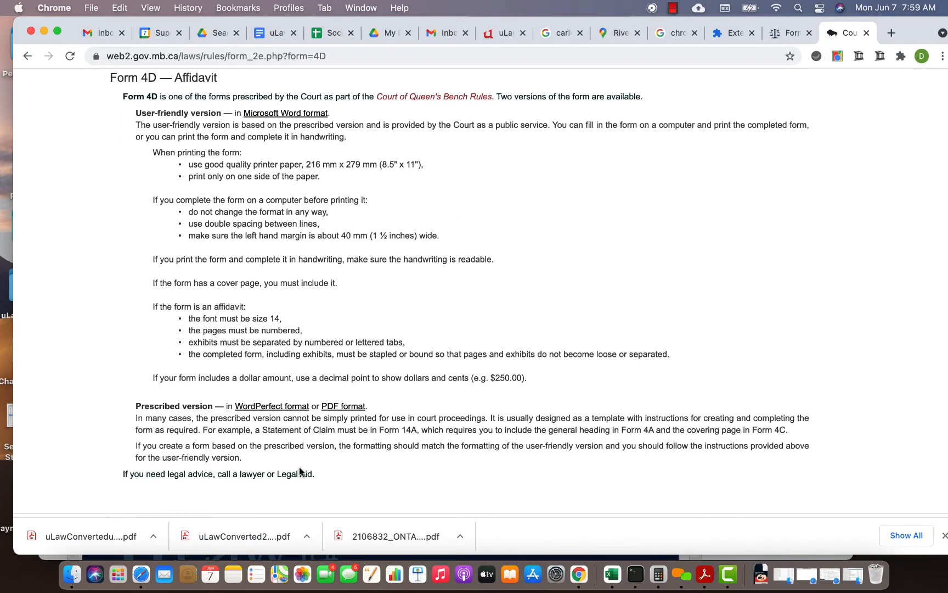
click(343, 406)
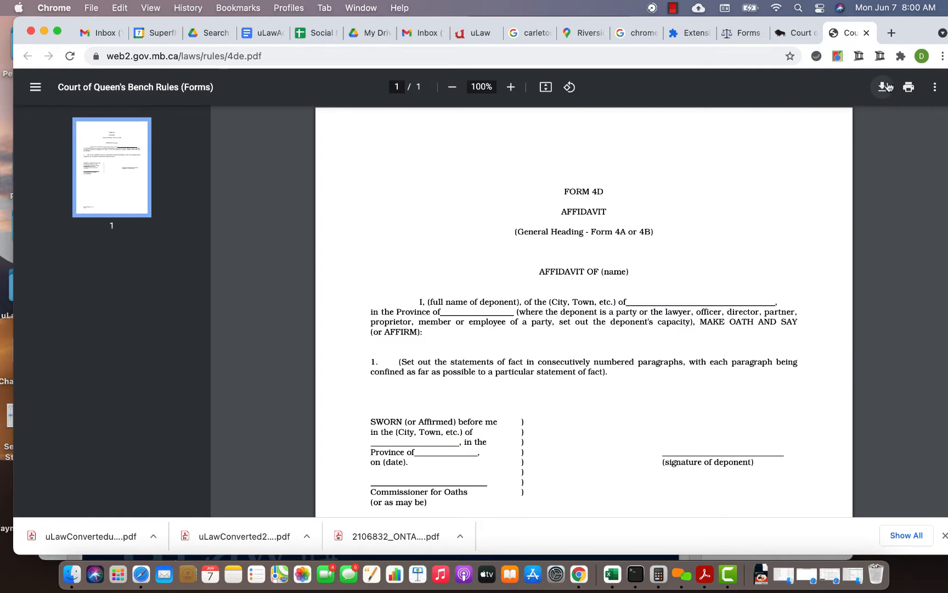
click(883, 86)
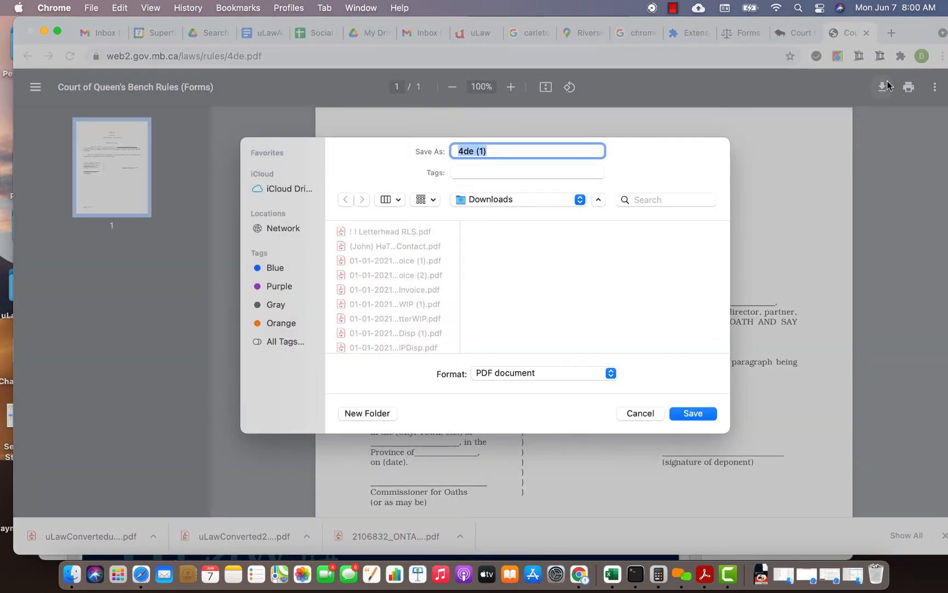
click(706, 417)
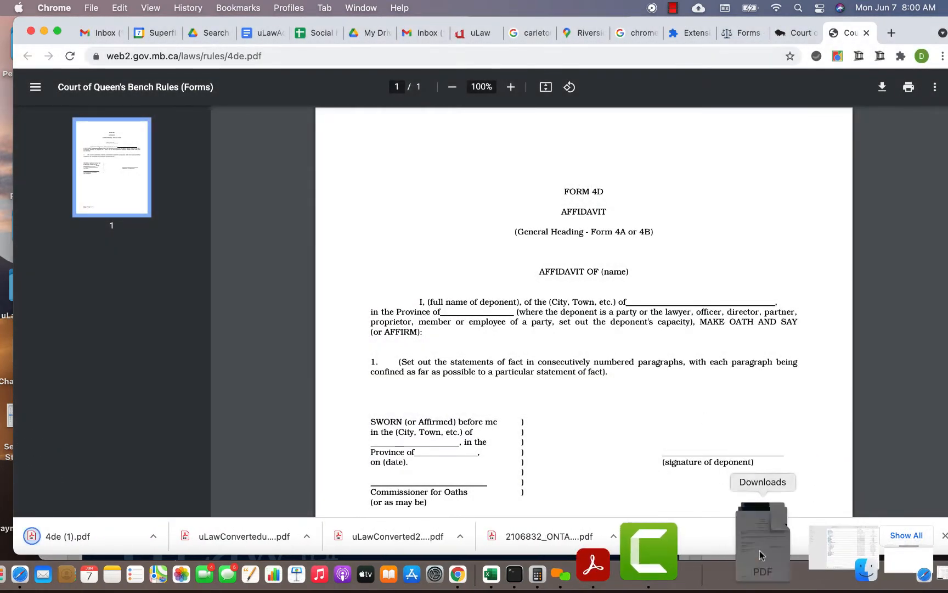
- Open the downloaded 4de (1).pdf in Acrobat and turn it into a fillable form with Prepare Form
click(760, 513)
click(759, 467)
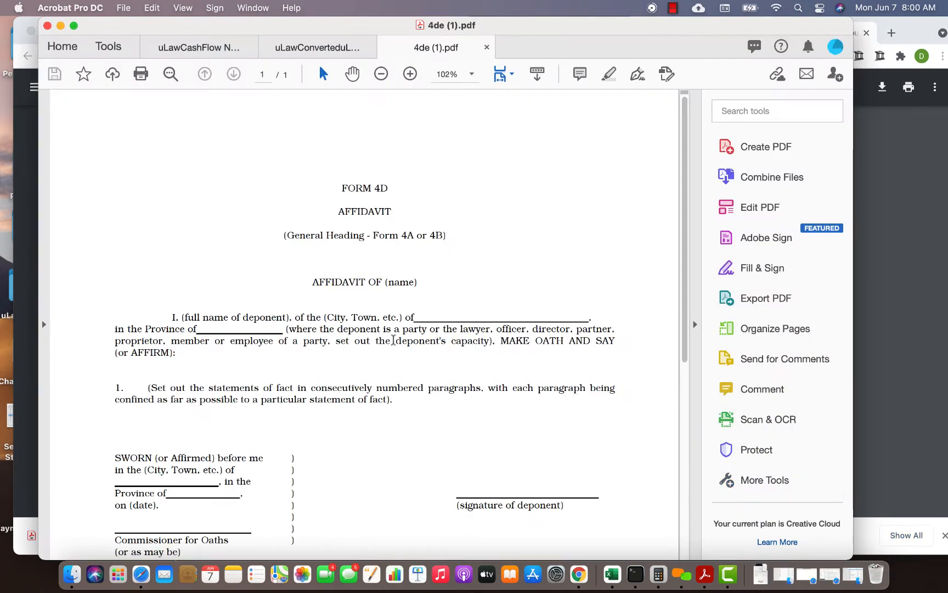
scroll(382, 368, down, 2)
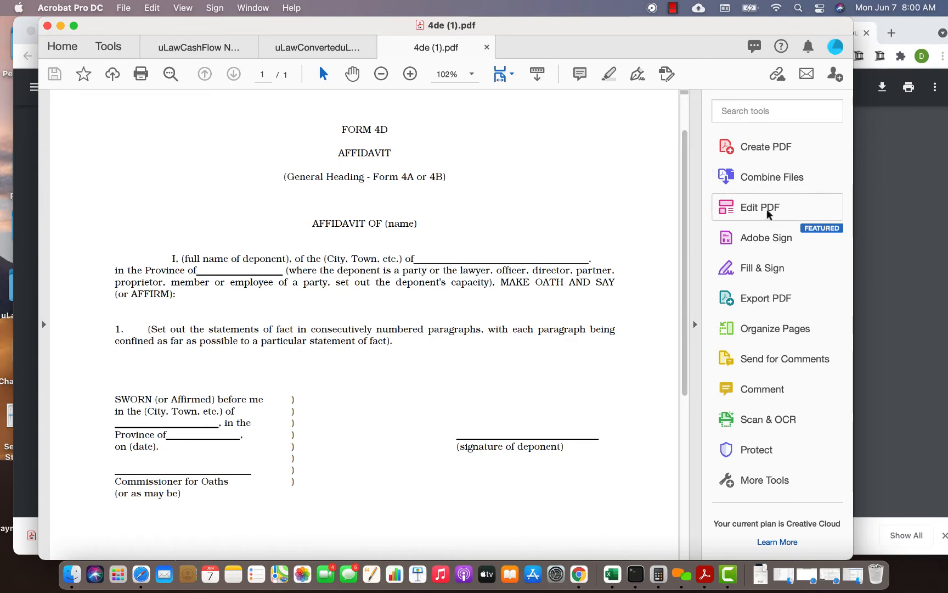
click(752, 110)
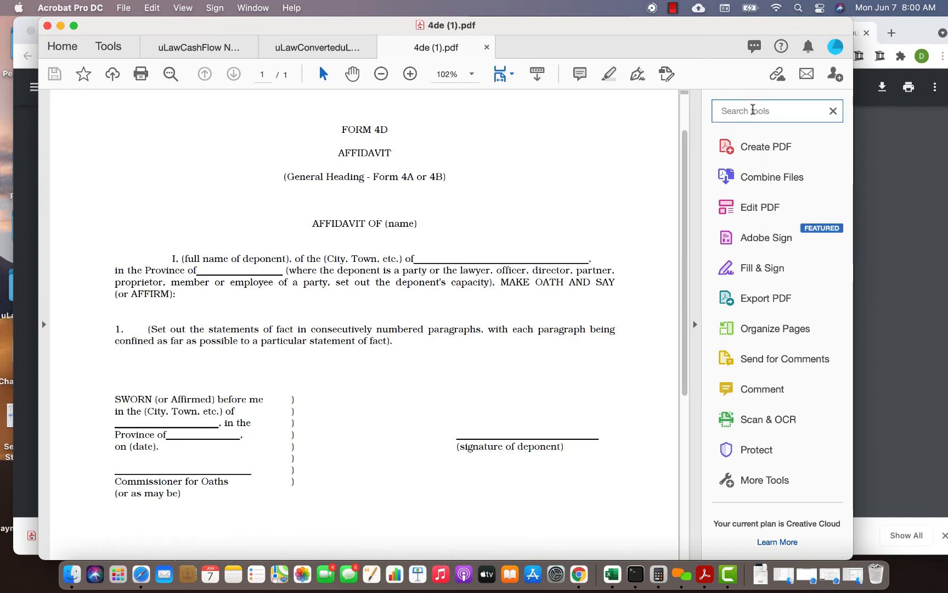
text(form)
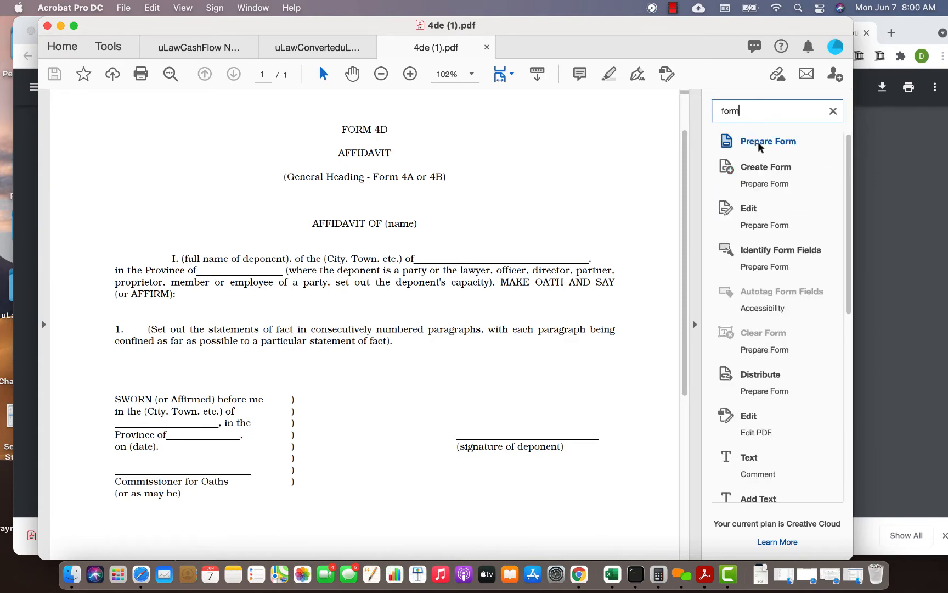
click(760, 144)
click(478, 434)
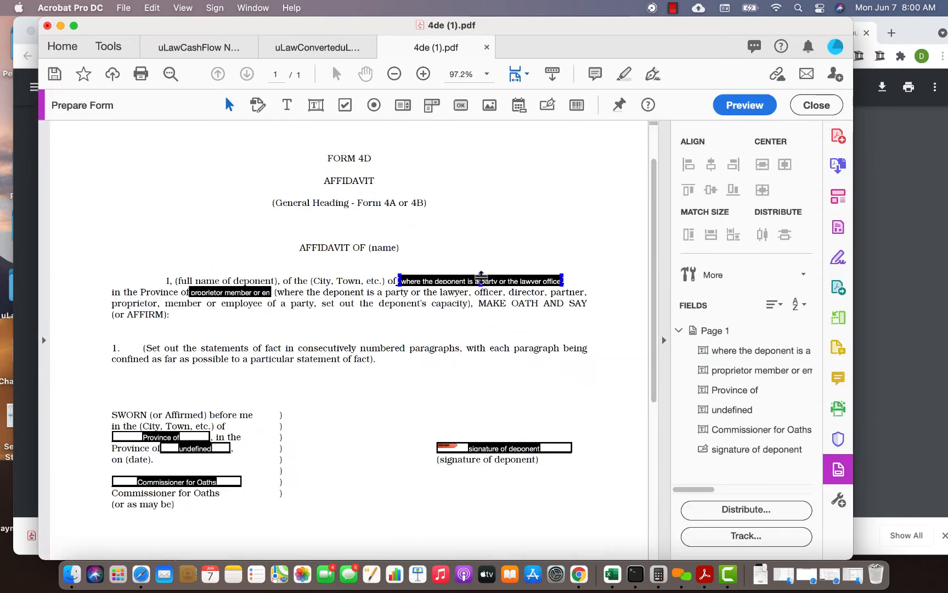
- Rename the text field on the affidavit's opening line, following "(City, Town, etc.) of", as uLaw.Lawyer.FirstName
click(473, 282)
double_click(473, 283)
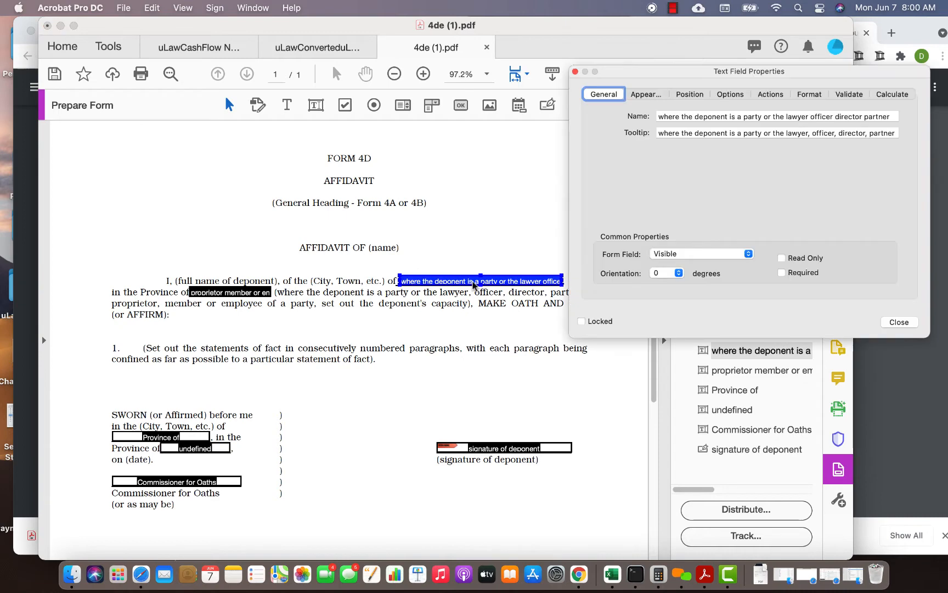
click(686, 116)
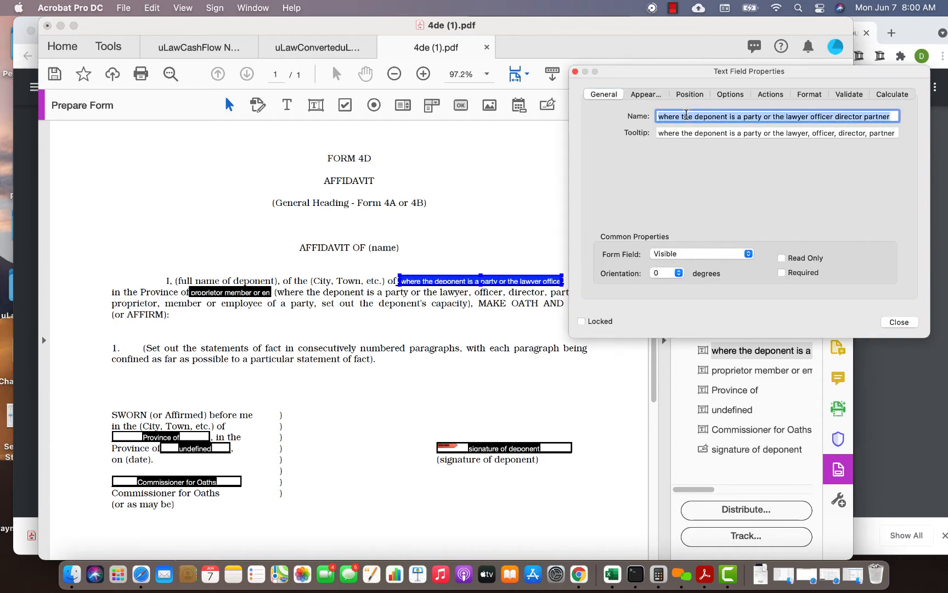
text(uLaw.)
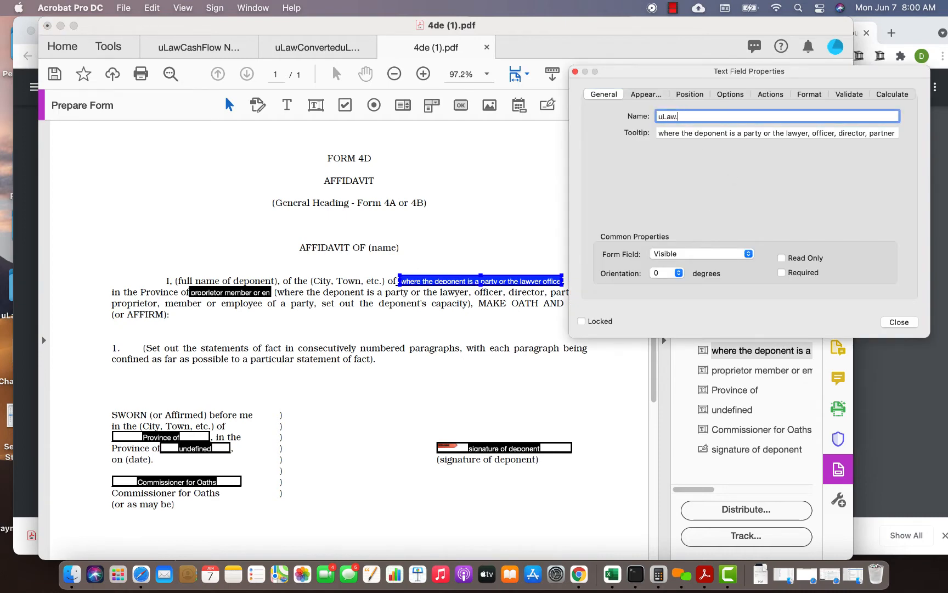
text(Lawyer.FirstName)
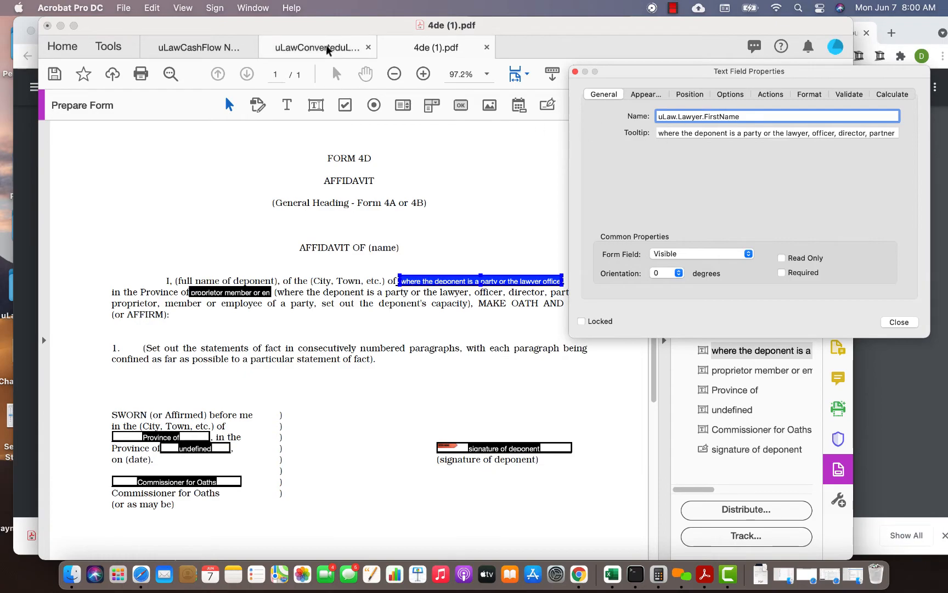
key(Return)
- Look up the party and attribute tags on page 3 of the generic form tags PDF and return to 4de (1).pdf
click(294, 55)
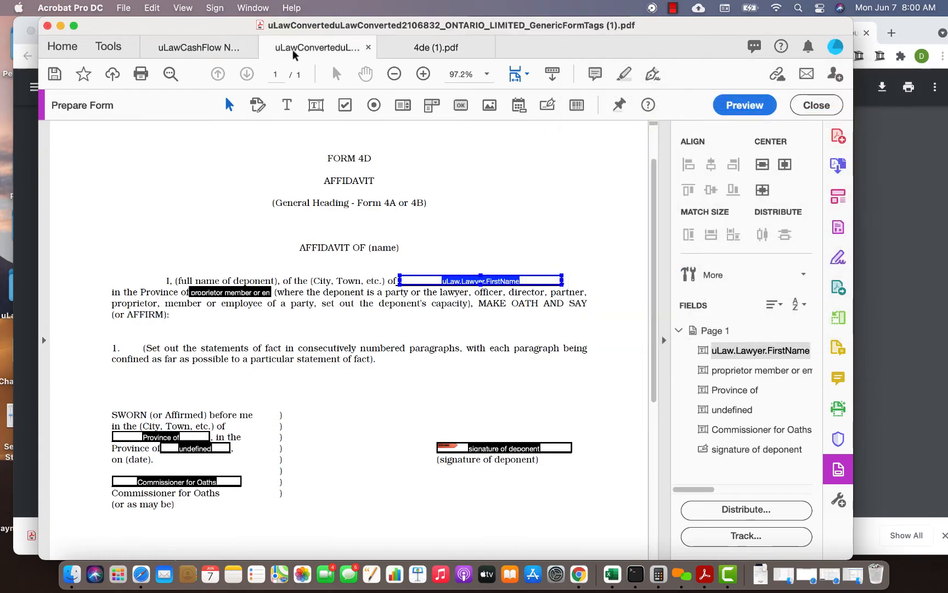
scroll(447, 230, up, 20)
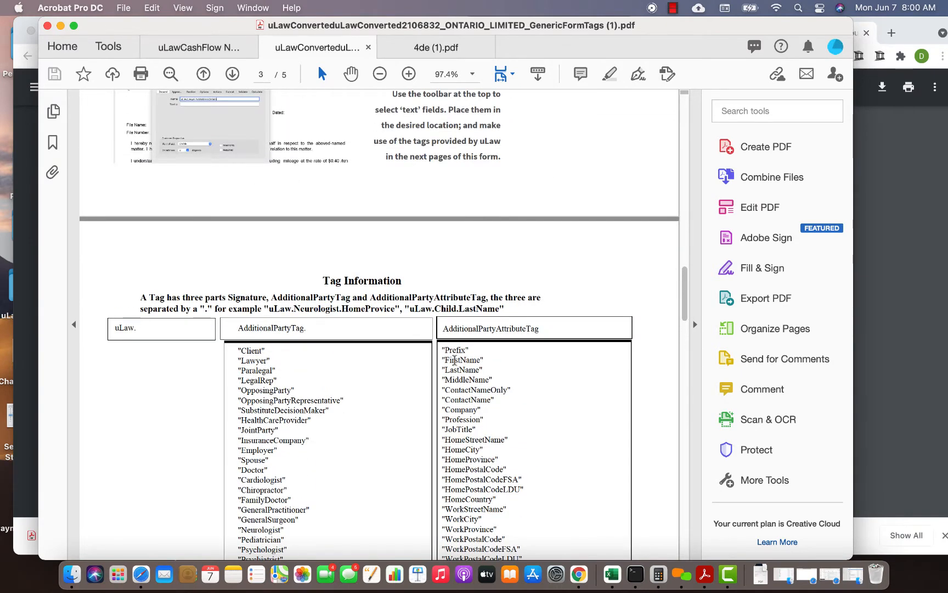
click(435, 46)
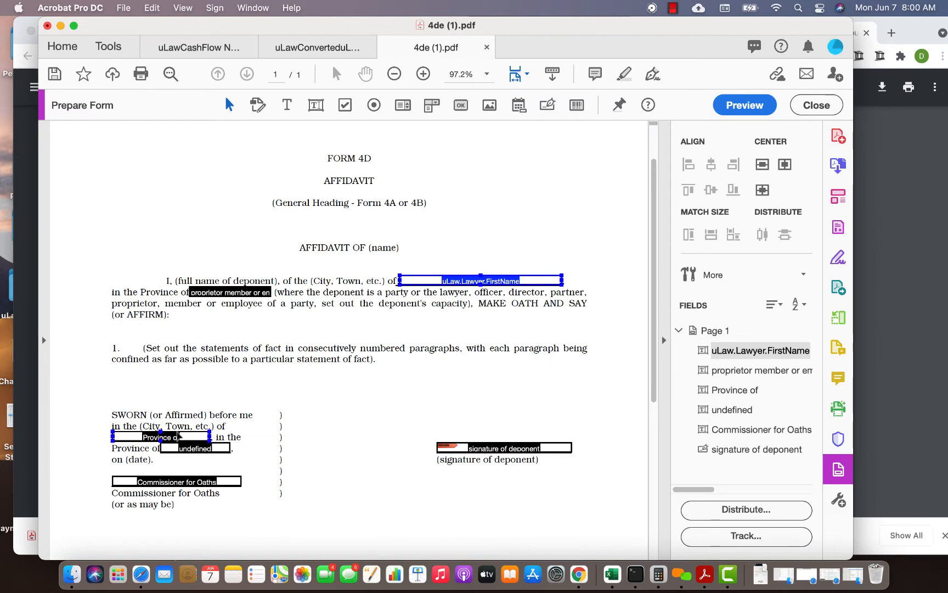
- Rename the "Province of" text field in the sworn section as uLaw.Client.HomeProvince and save the form
double_click(170, 437)
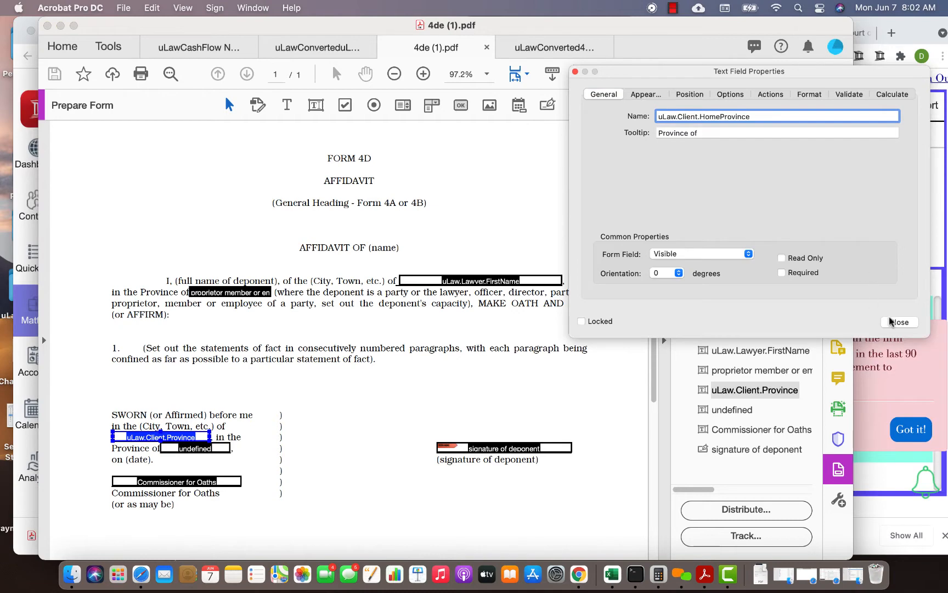
click(899, 322)
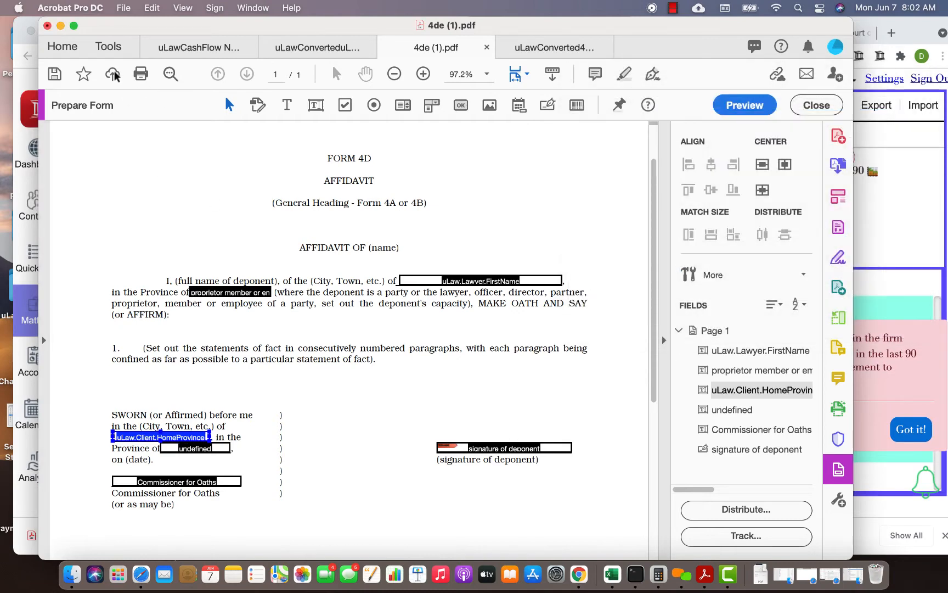
click(54, 73)
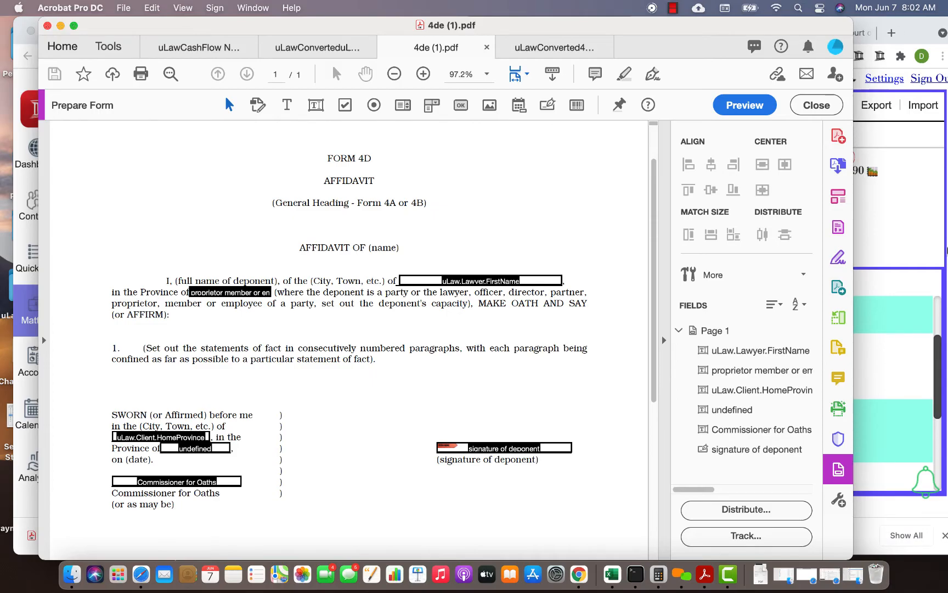
- Switch to uLaw in Chrome and generate a filled version of 4de (1).pdf for Acc Matter through the Generic Form document generation
click(60, 26)
click(693, 96)
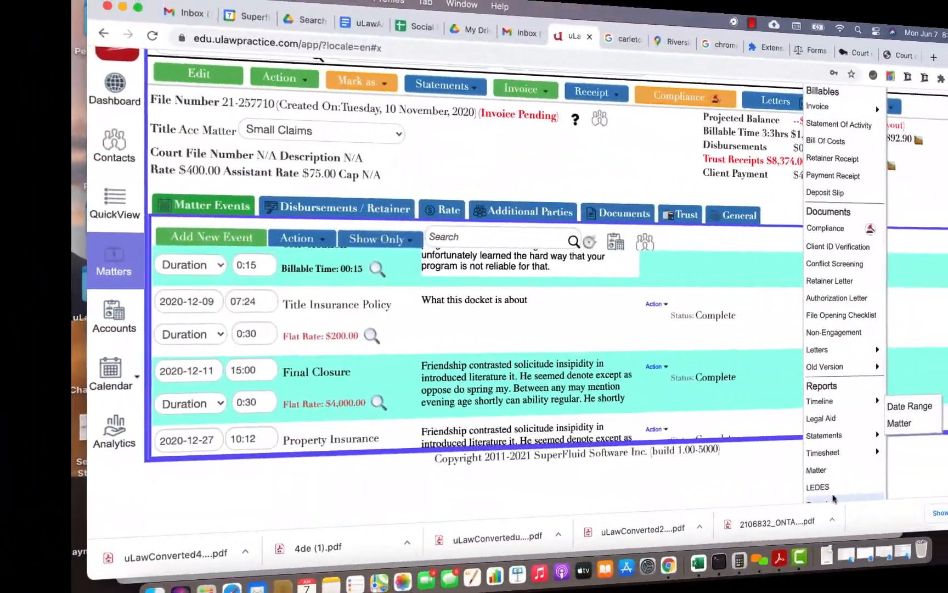
right_click(683, 437)
click(770, 380)
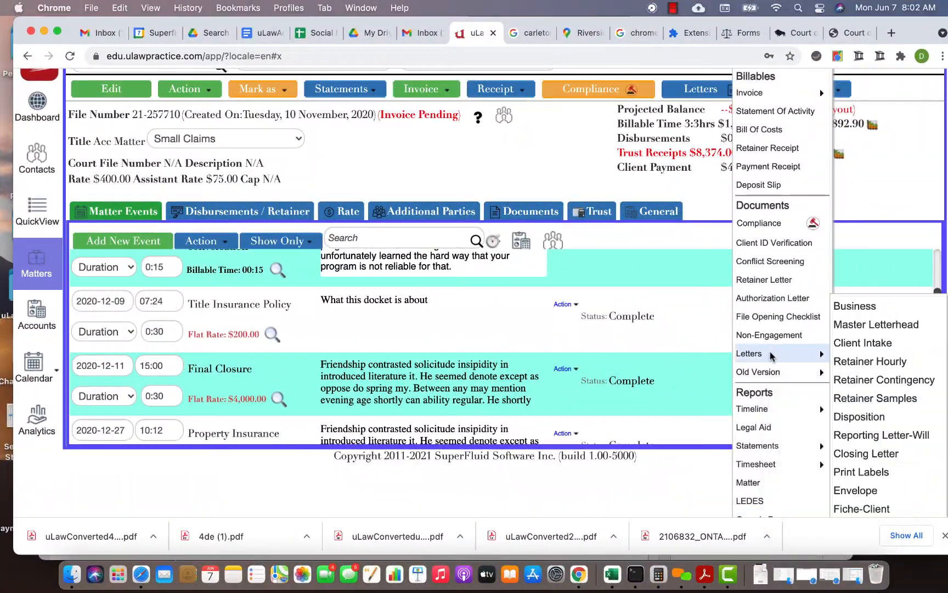
scroll(771, 430, down, 1)
click(764, 485)
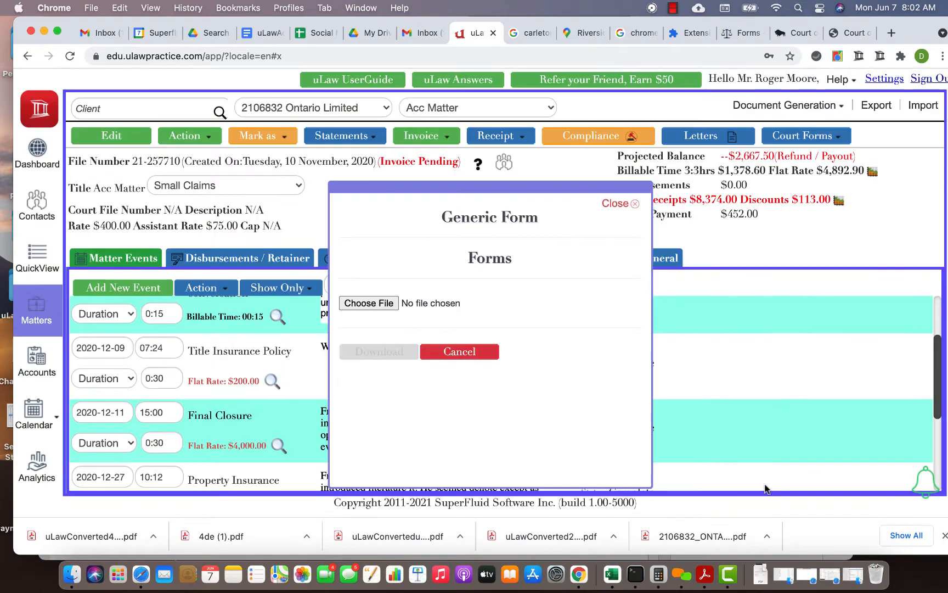
click(369, 304)
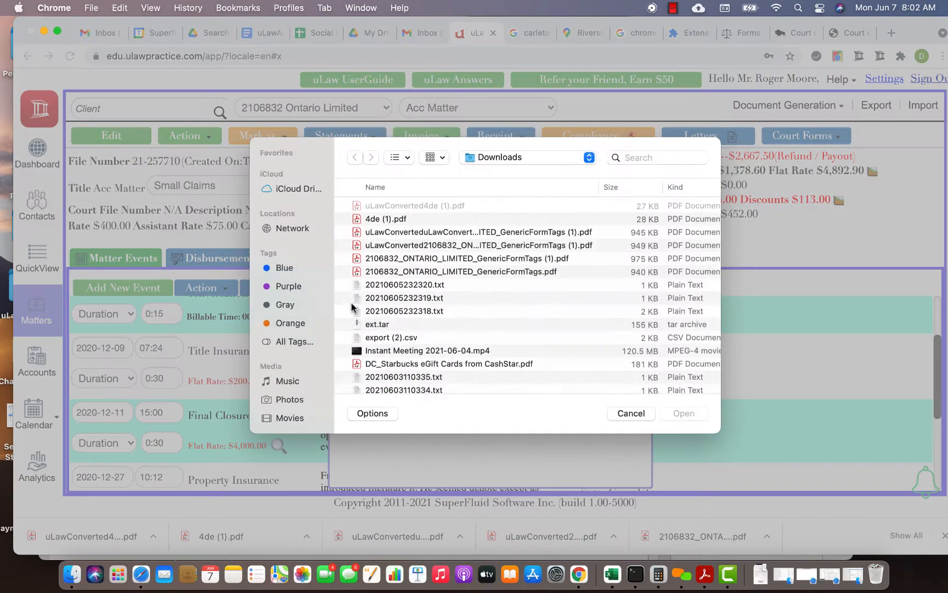
double_click(388, 220)
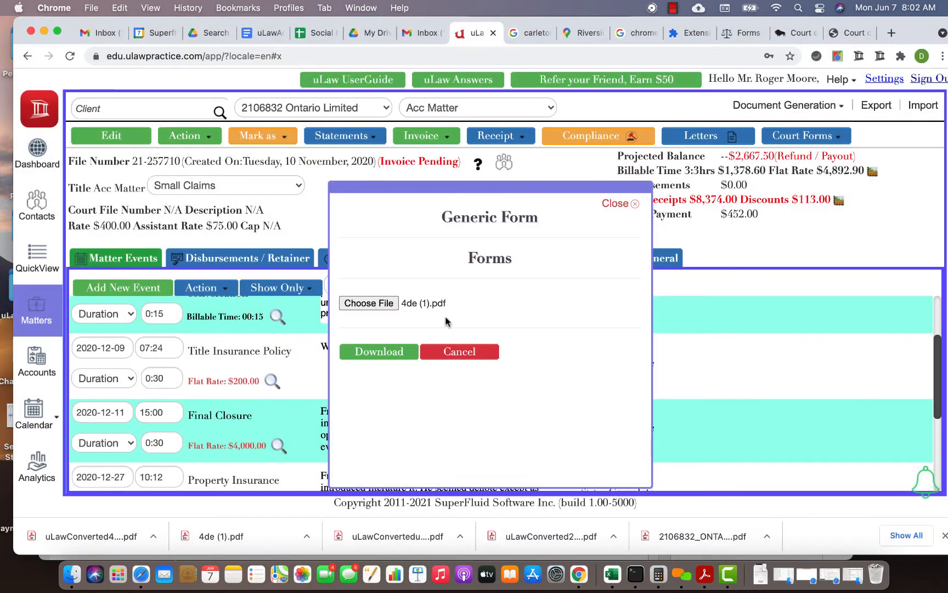
click(394, 356)
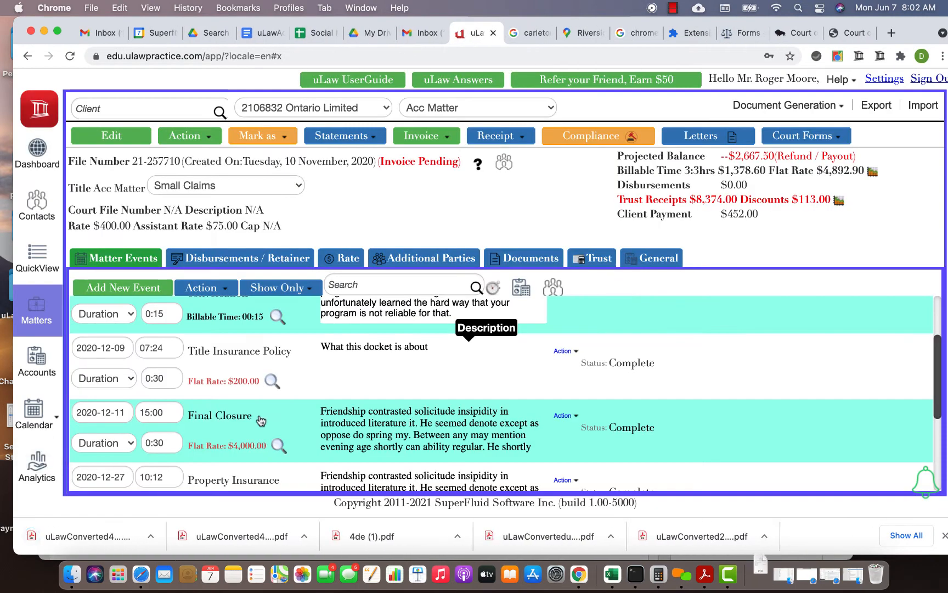
- Open the downloaded uLawConverted4de (1) (1).pdf and compare its filled fields with the earlier uLawConverted4de (1).pdf
click(760, 573)
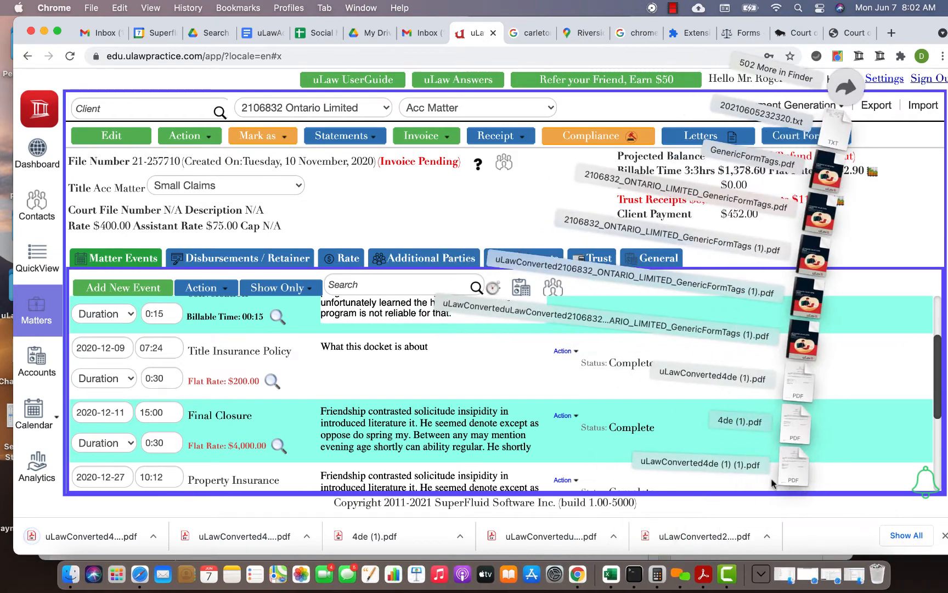
click(754, 481)
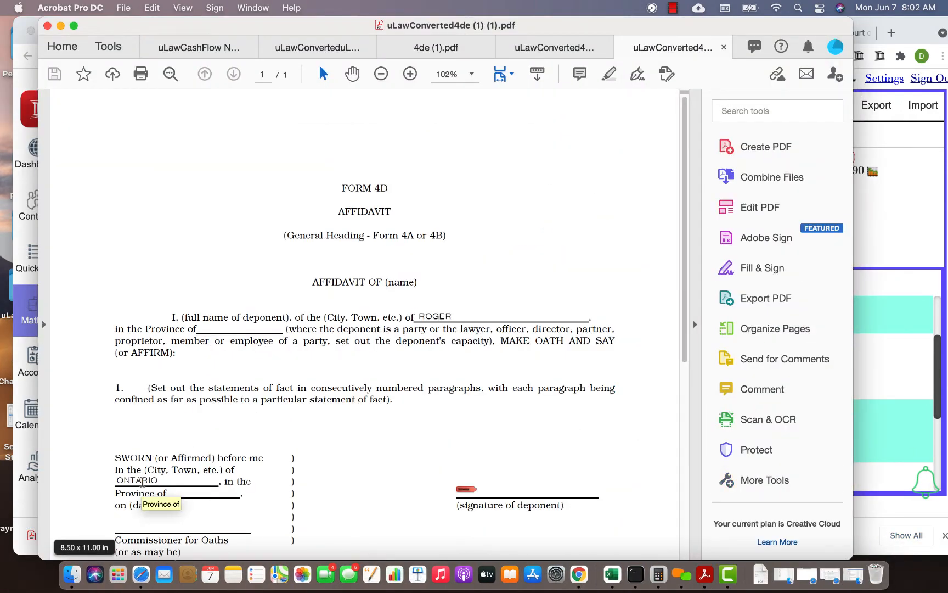
scroll(360, 409, down, 5)
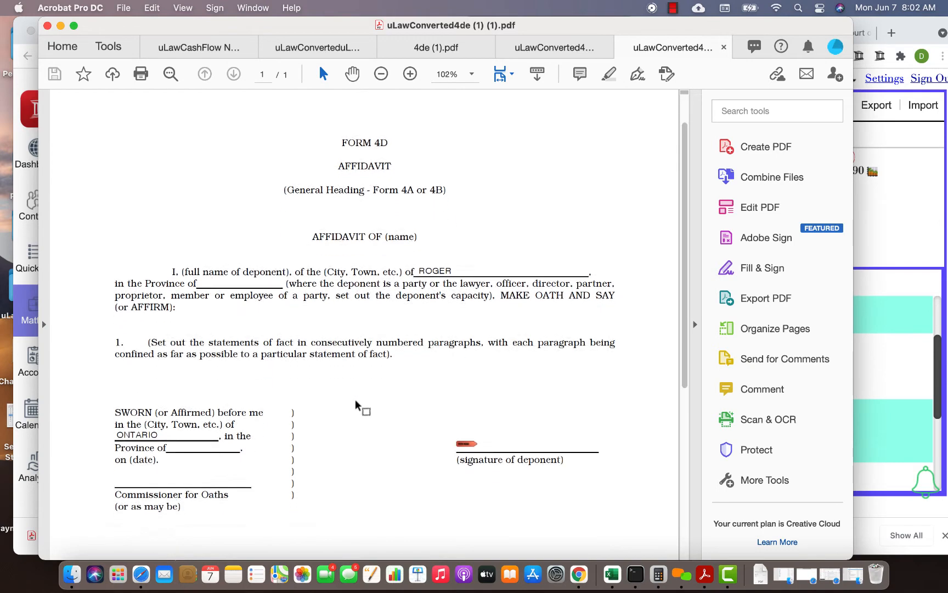
scroll(360, 409, up, 3)
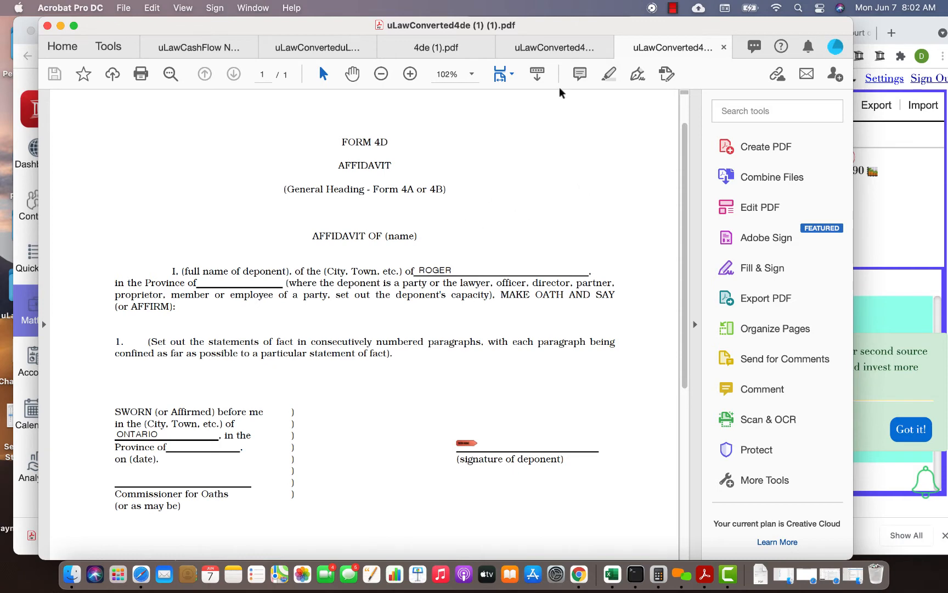
click(540, 52)
scroll(351, 245, up, 1)
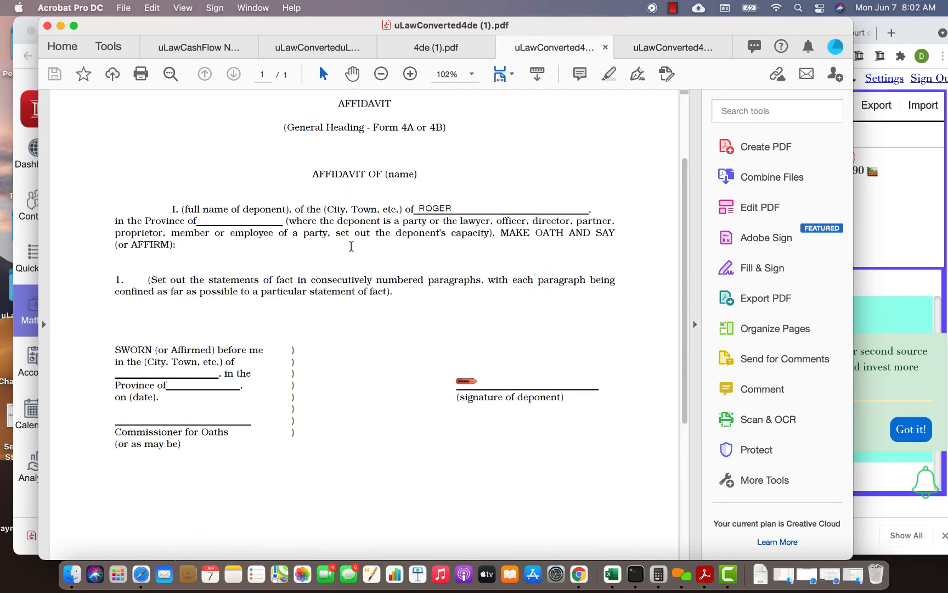
- Review the filled retainer authorization sample on page 4 of the converted generic form tags PDF
click(304, 48)
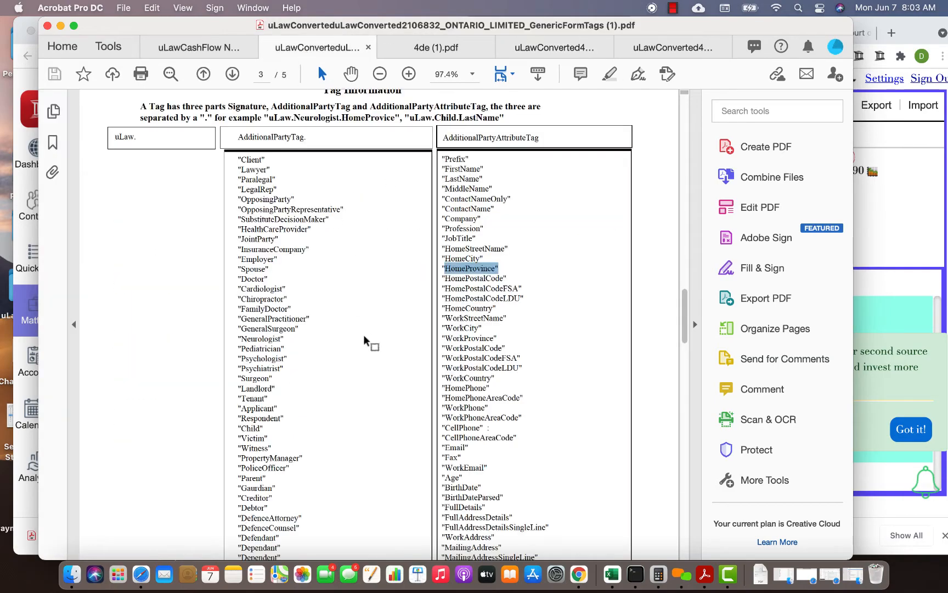
scroll(364, 335, down, 15)
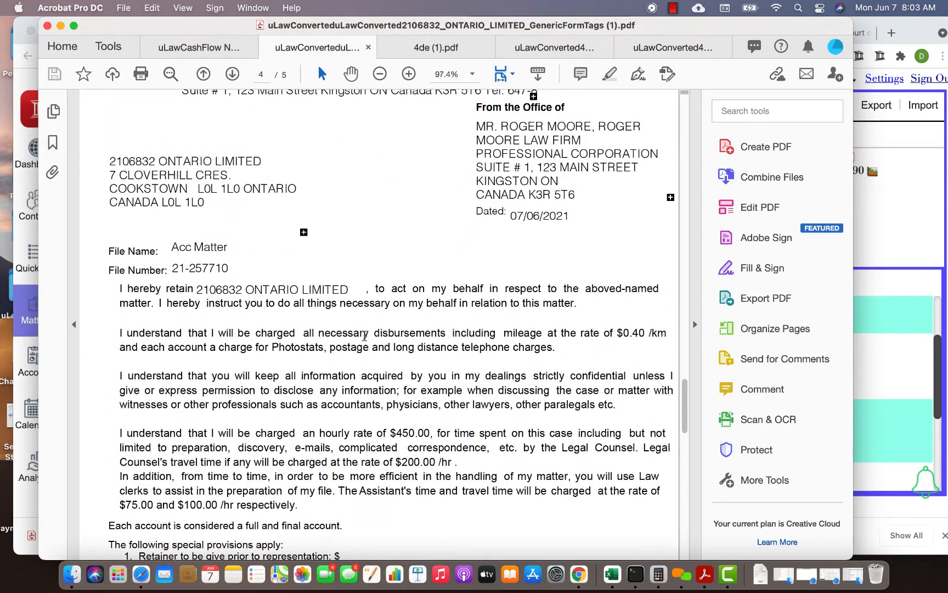
scroll(365, 335, up, 1)
scroll(363, 335, down, 3)
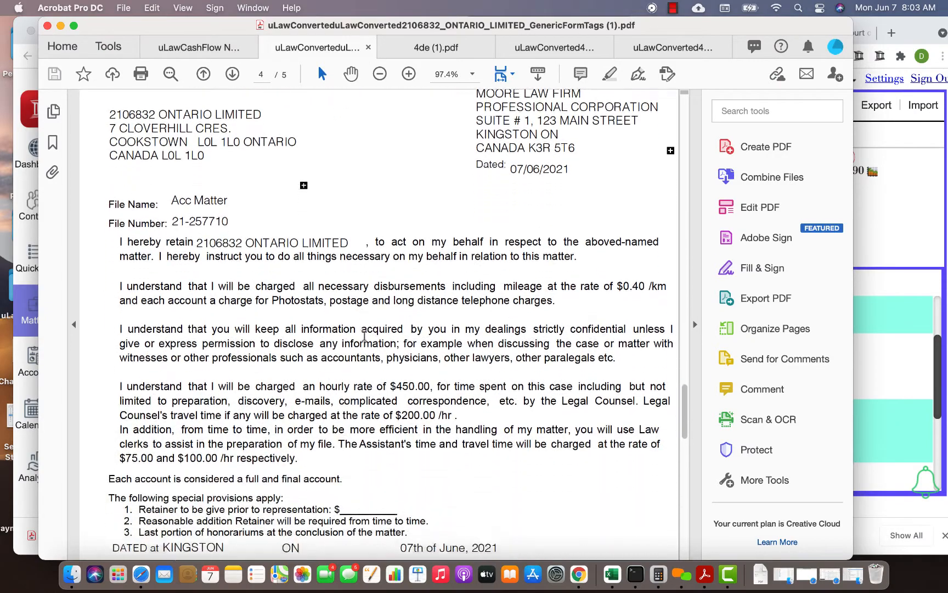
scroll(364, 335, down, 2)
scroll(379, 327, up, 4)
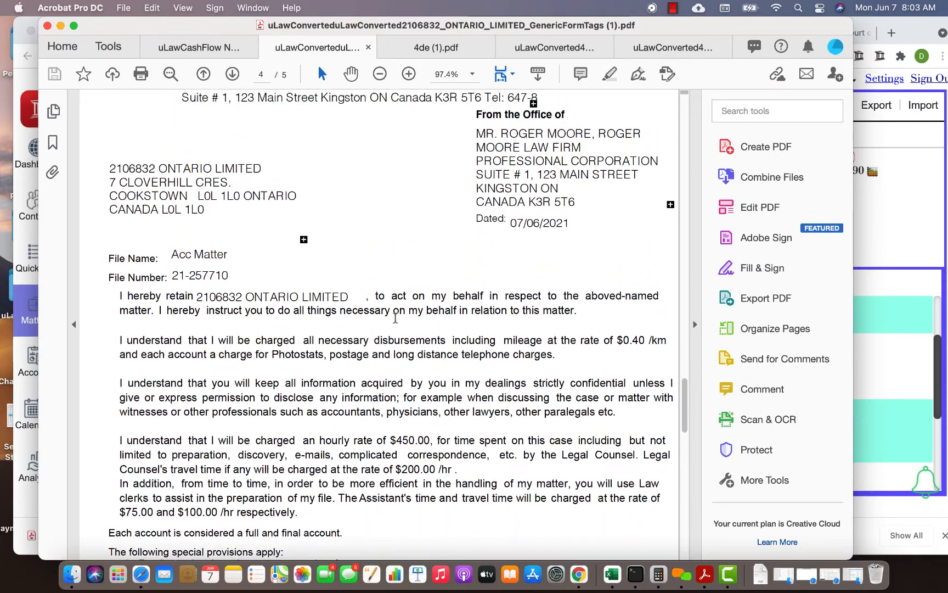
- Delete the cover, instructions, tag list and closing help page from the generic form tags PDF, keeping only the retainer page
click(763, 297)
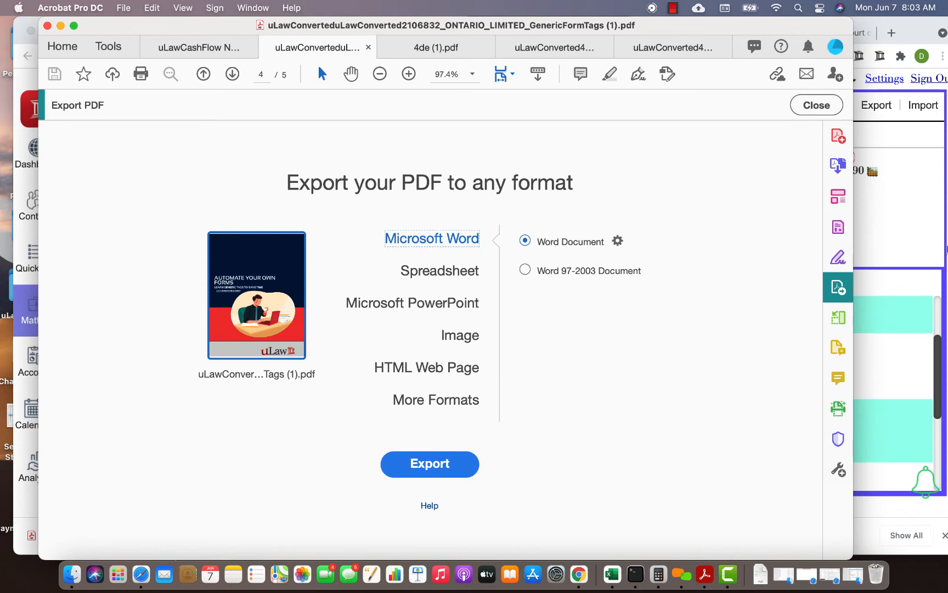
click(826, 105)
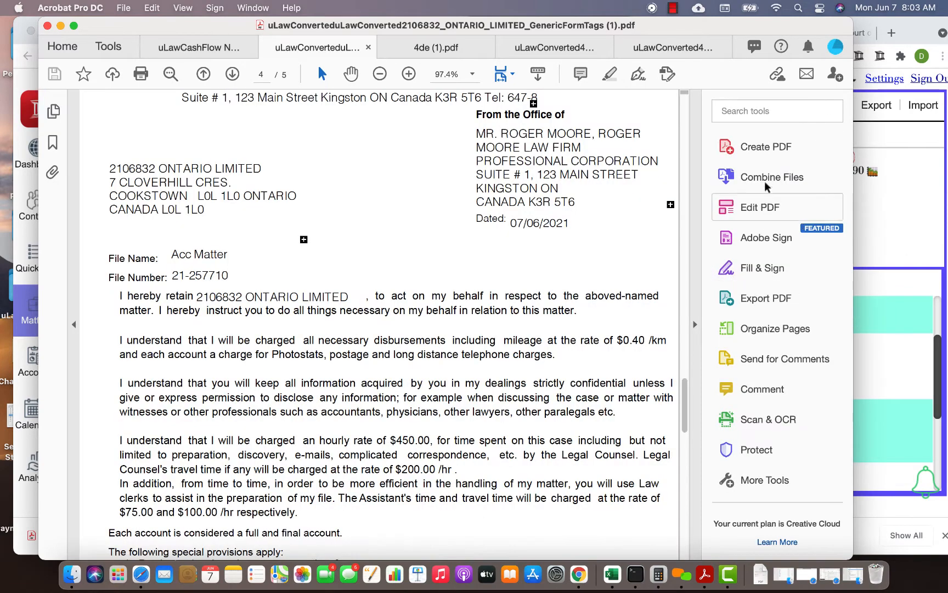
click(777, 327)
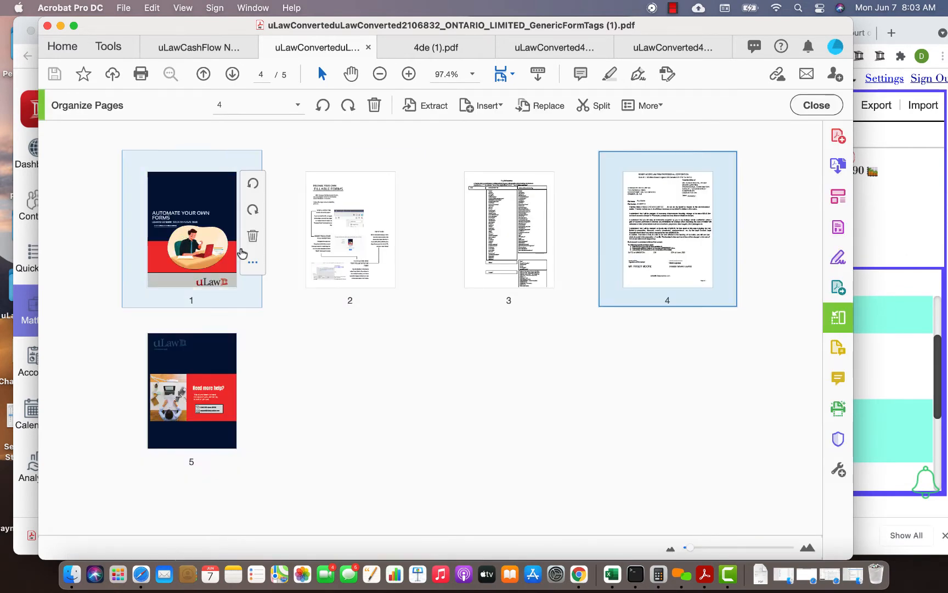
click(252, 235)
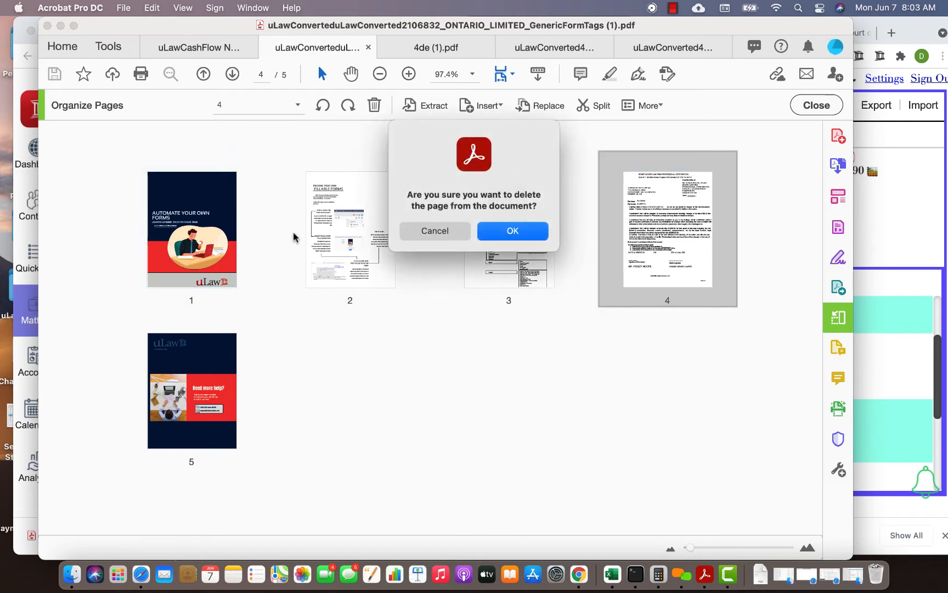
click(519, 230)
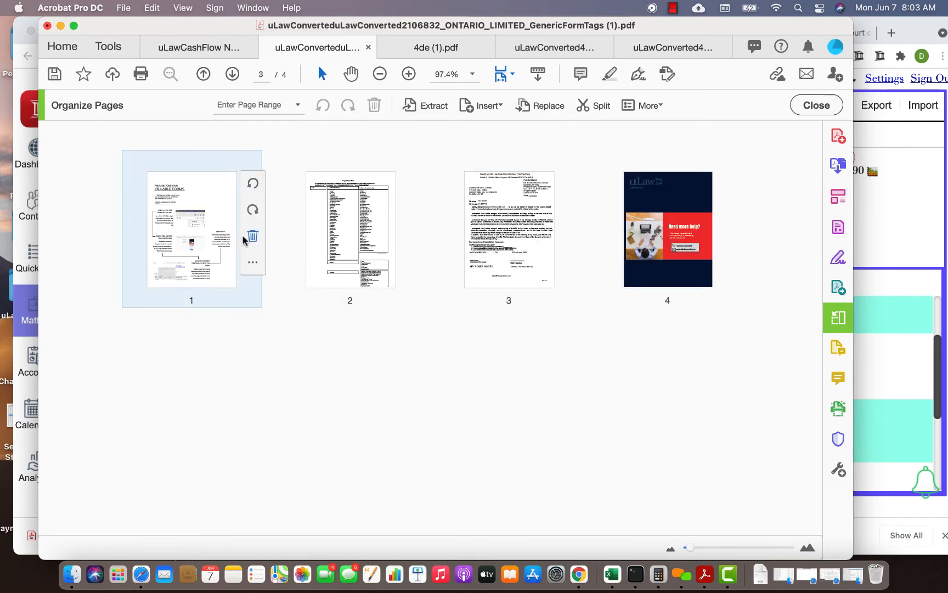
click(252, 236)
click(525, 229)
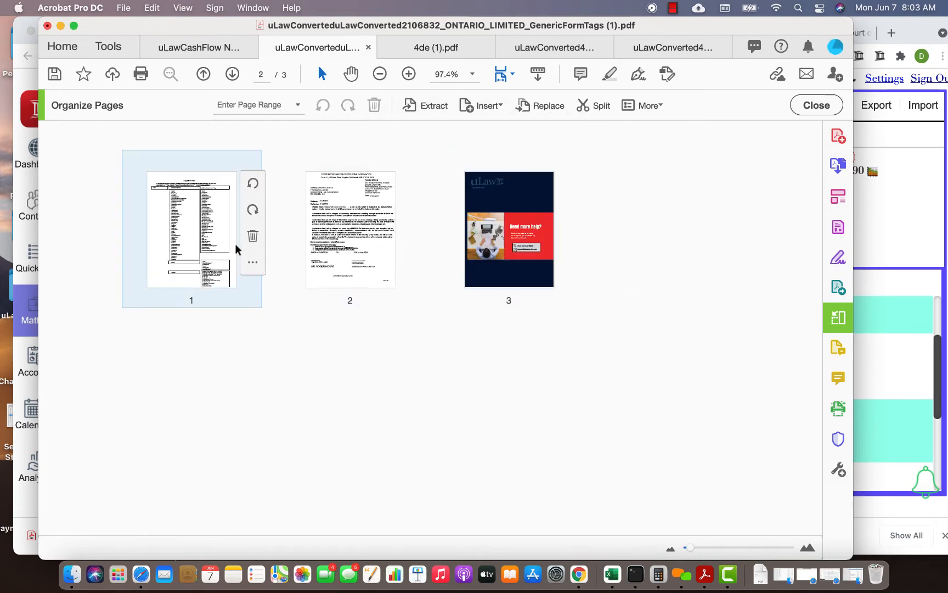
click(250, 236)
click(532, 235)
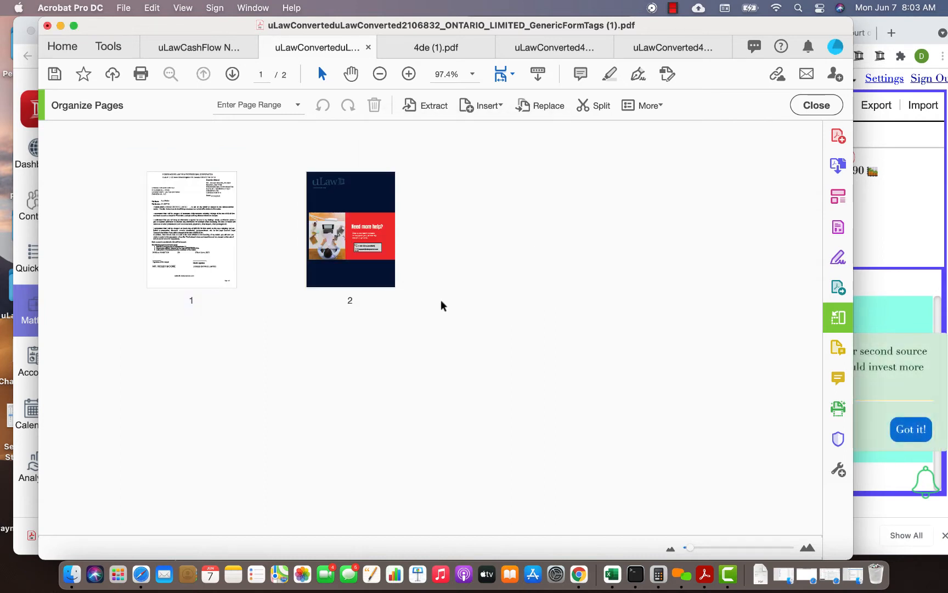
click(413, 234)
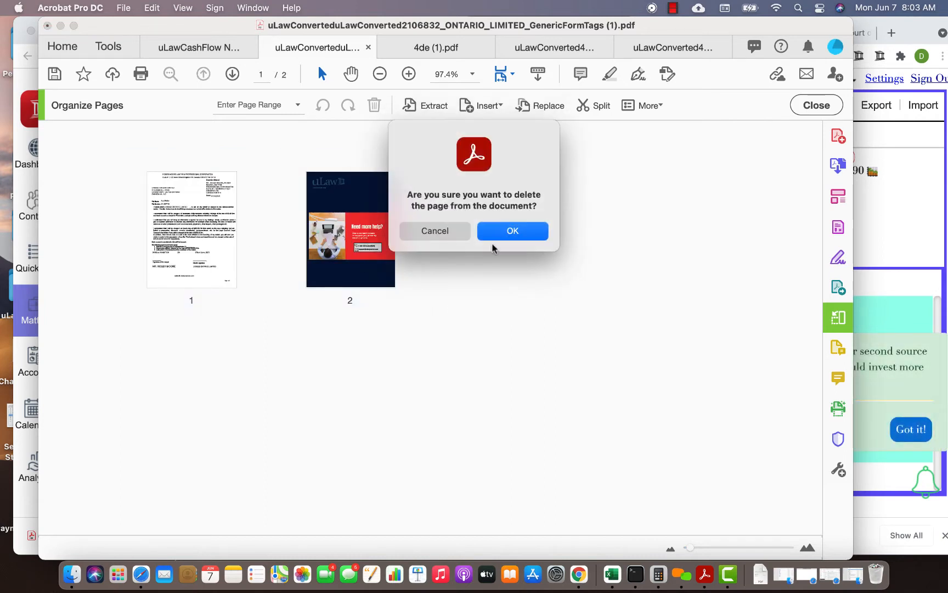
click(513, 231)
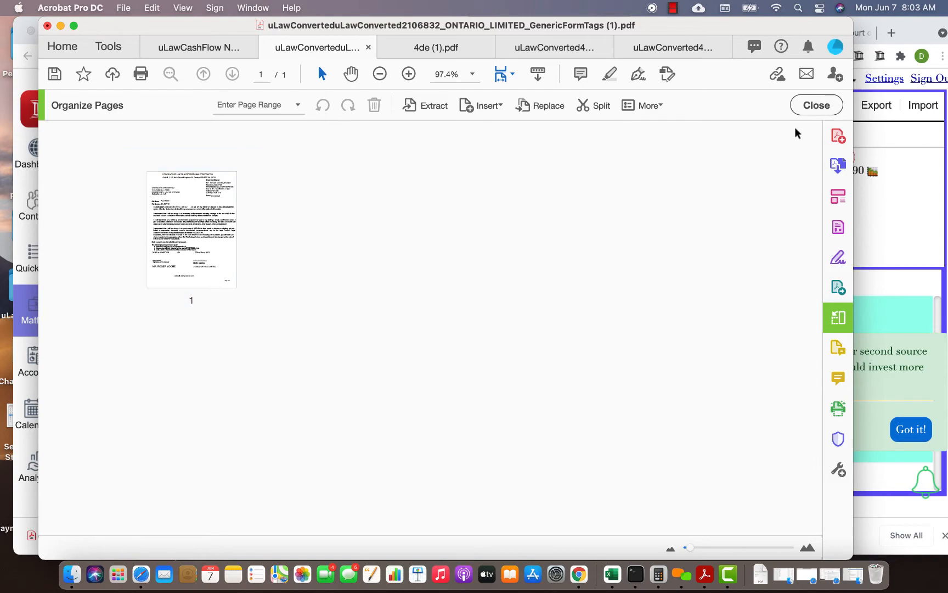
click(816, 105)
- Find the Prepare Form tool by searching for "form" and open the remaining retainer page in it
scroll(423, 277, down, 2)
scroll(422, 277, up, 2)
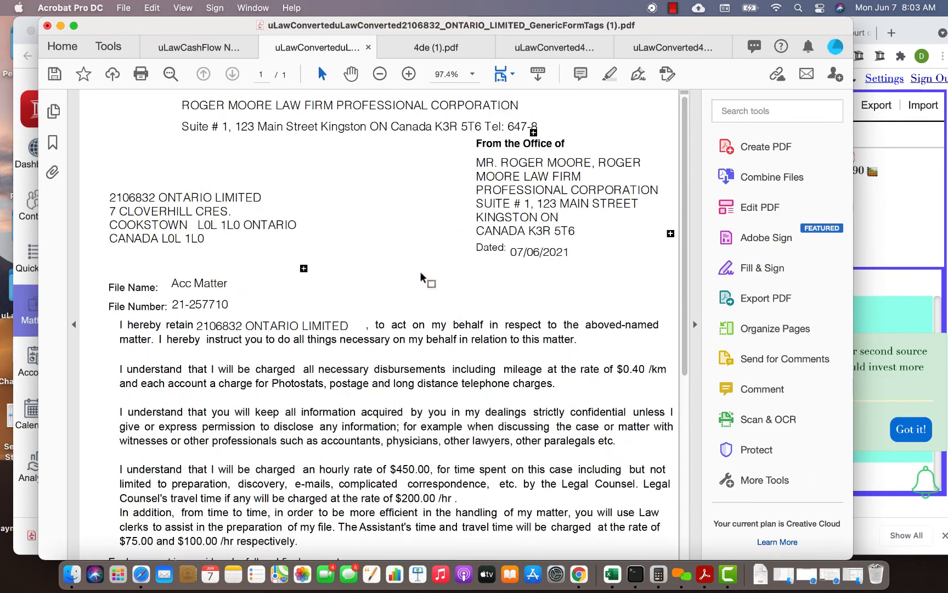
click(759, 114)
text(form)
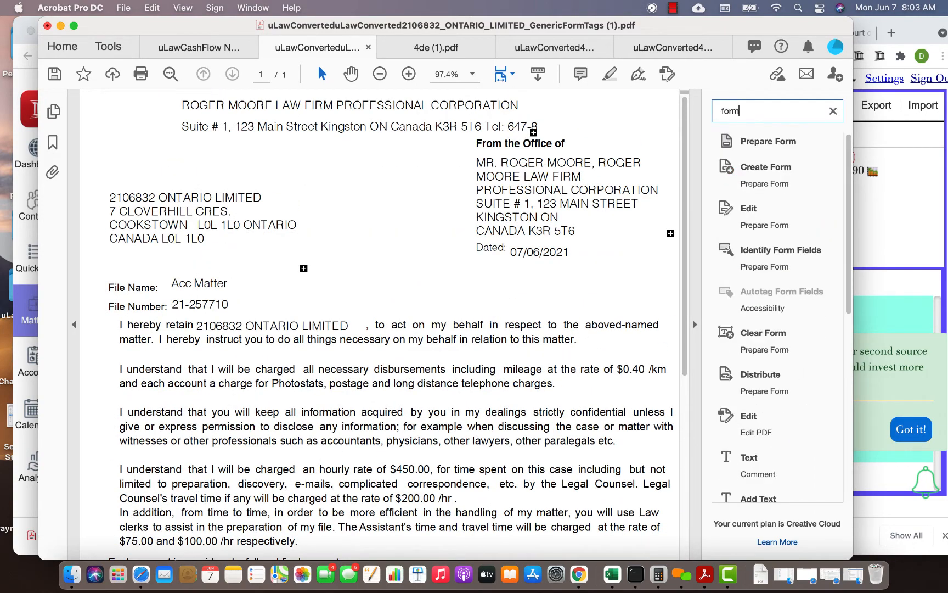
click(768, 144)
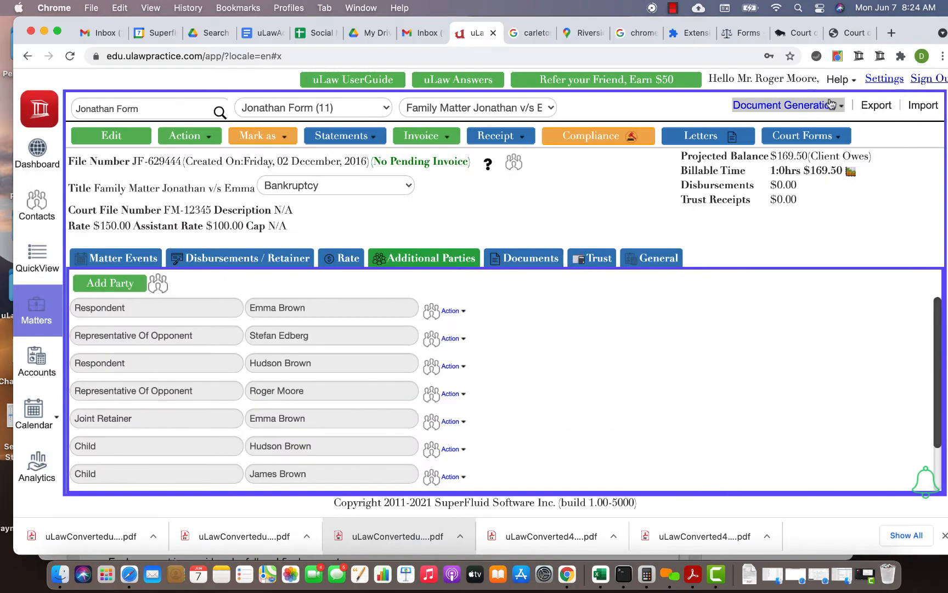
- Open the newest uLaw-converted retainer PDF from the recent downloads and put it into Prepare Form mode
click(749, 574)
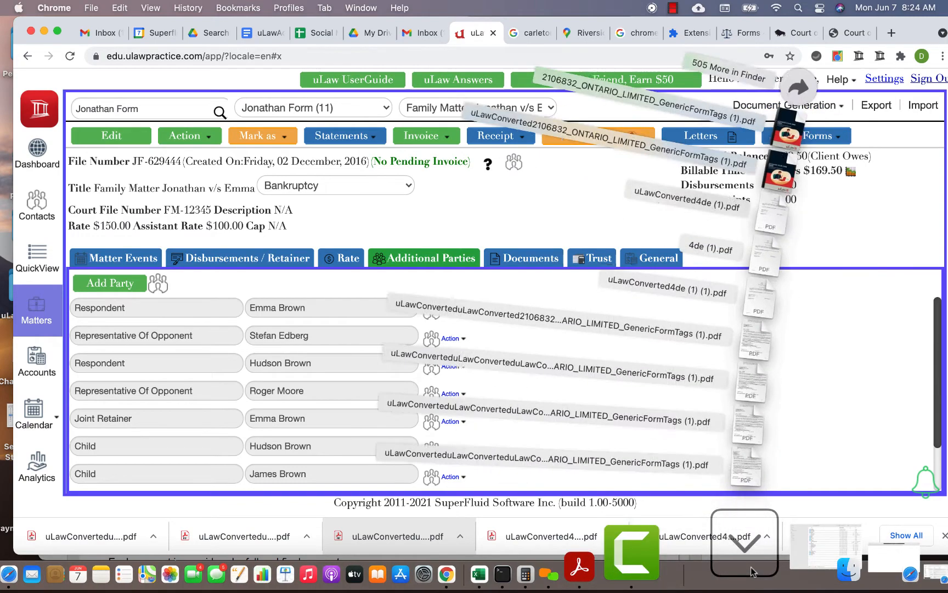
click(782, 481)
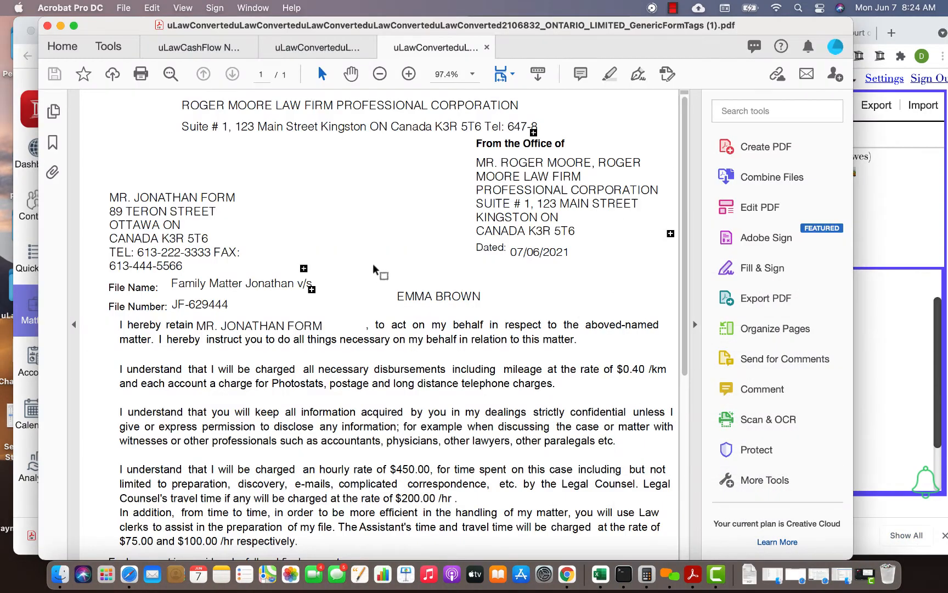
click(744, 110)
text(prepa)
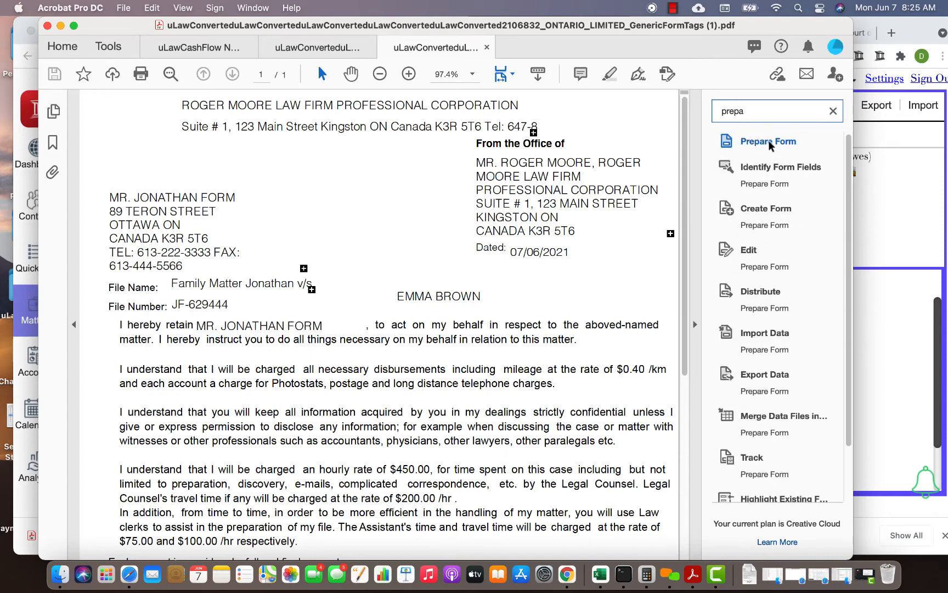
click(768, 140)
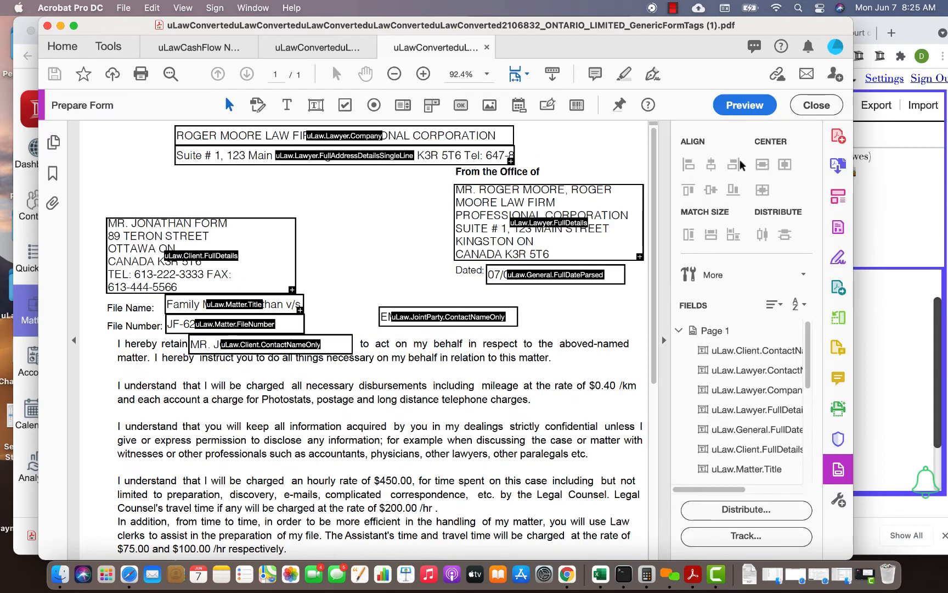
- Add a text field below the lawyer e-mail field near the page end and name it uLaw.Child.FirstName
scroll(413, 404, down, 10)
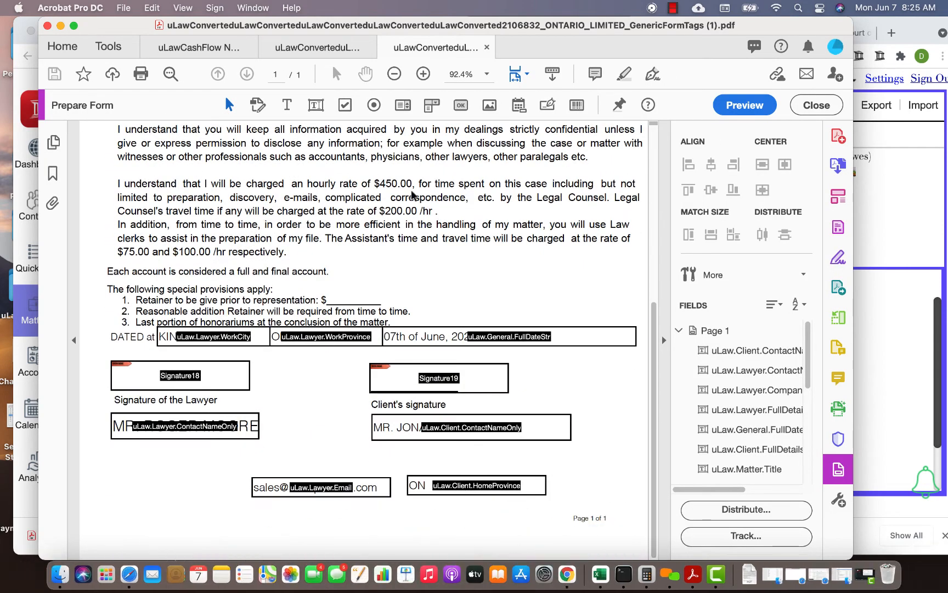
click(321, 110)
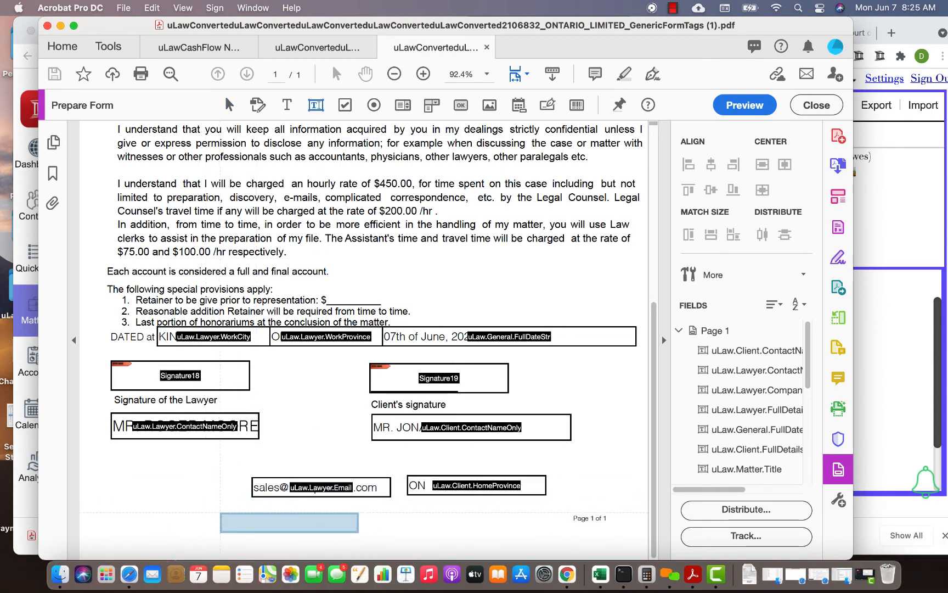
click(245, 513)
double_click(310, 527)
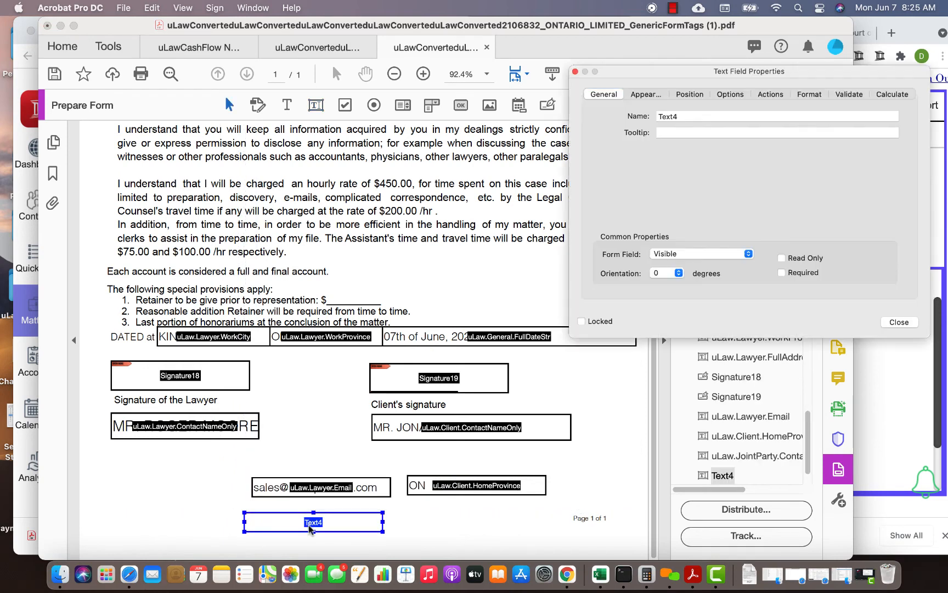
double_click(672, 116)
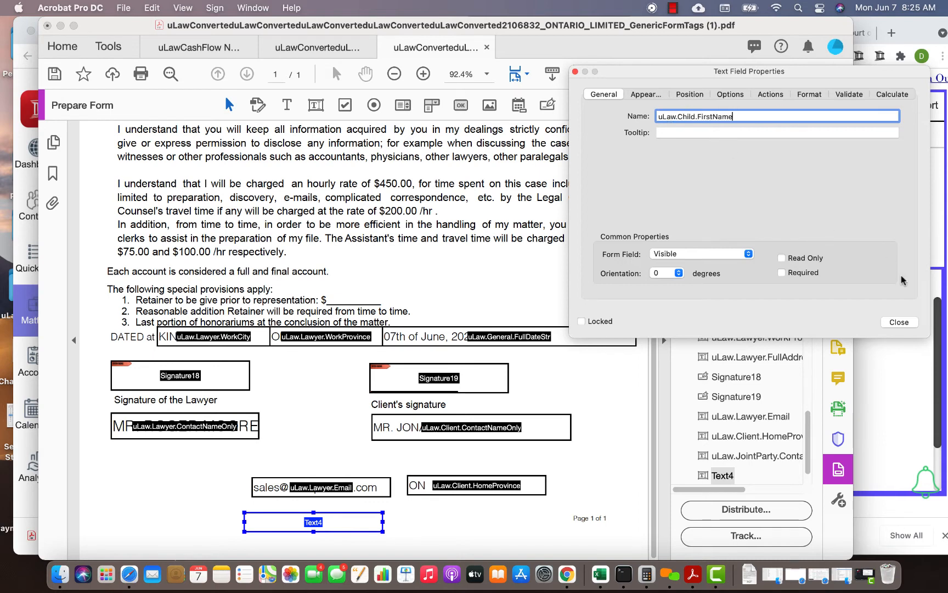
click(897, 324)
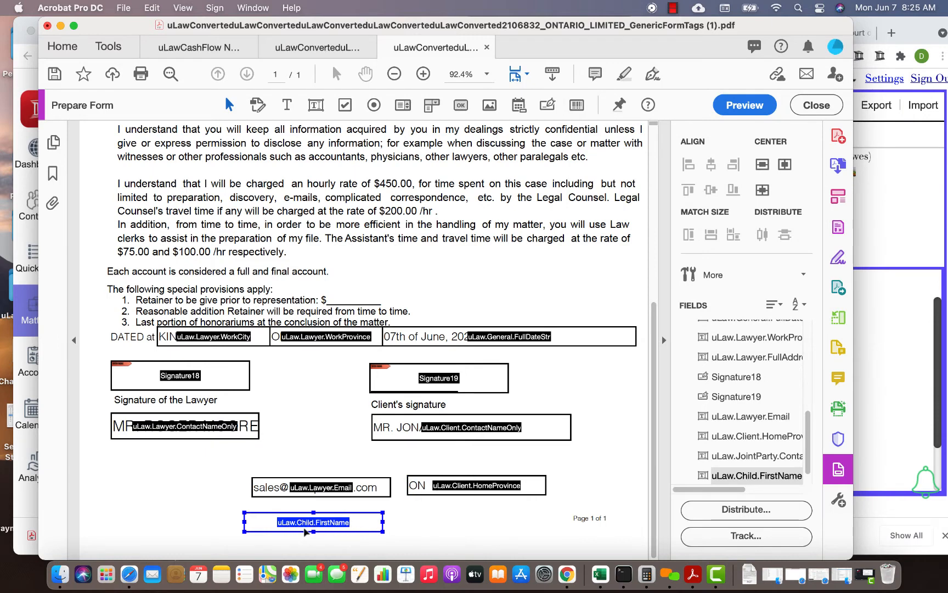
- Open 2106832_ONTARIO_LIMITED_GenericFormTags (1).pdf from the recent downloads and examine the party and attribute tags on its Tag Information page
click(317, 51)
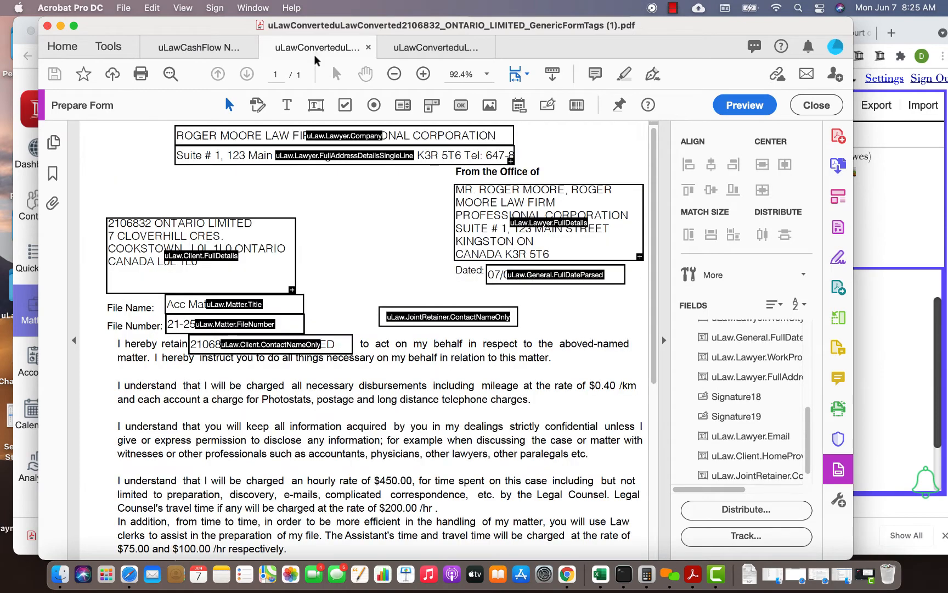
click(432, 44)
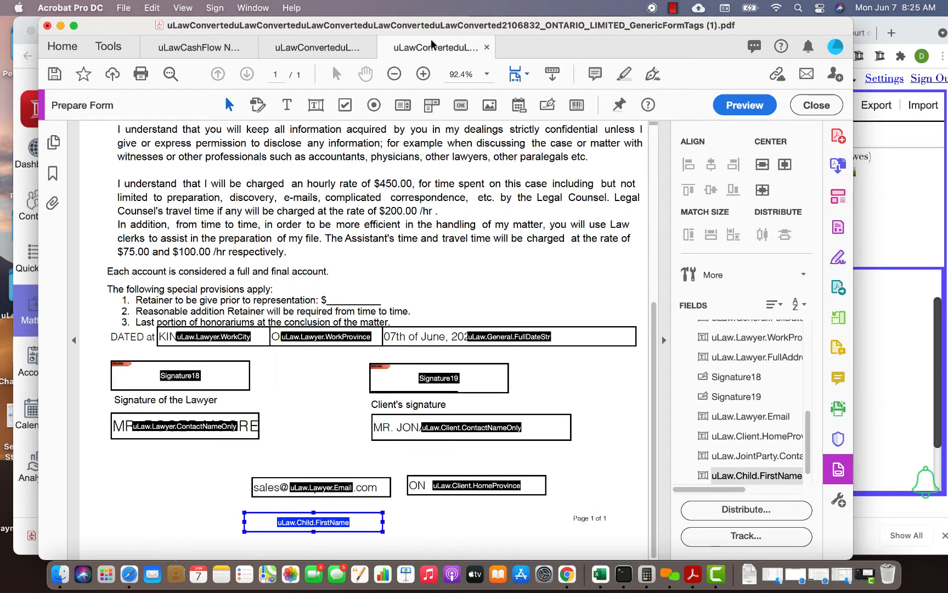
click(754, 571)
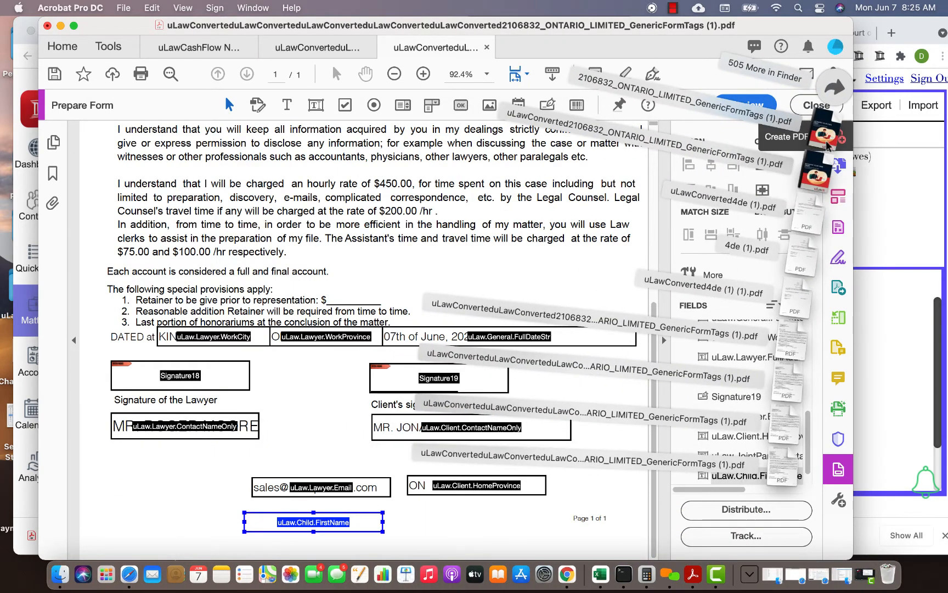
click(828, 145)
scroll(431, 288, down, 10)
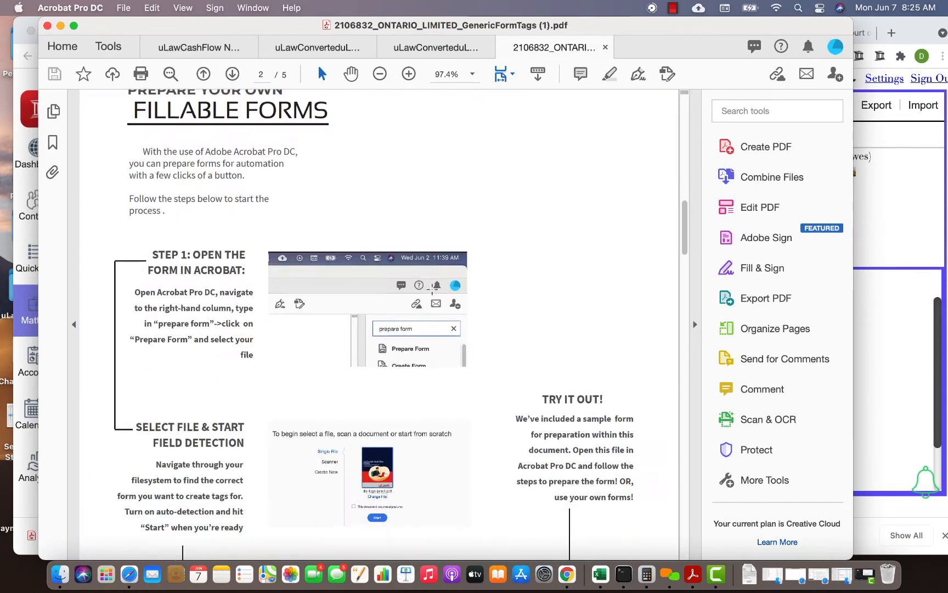
scroll(432, 288, down, 10)
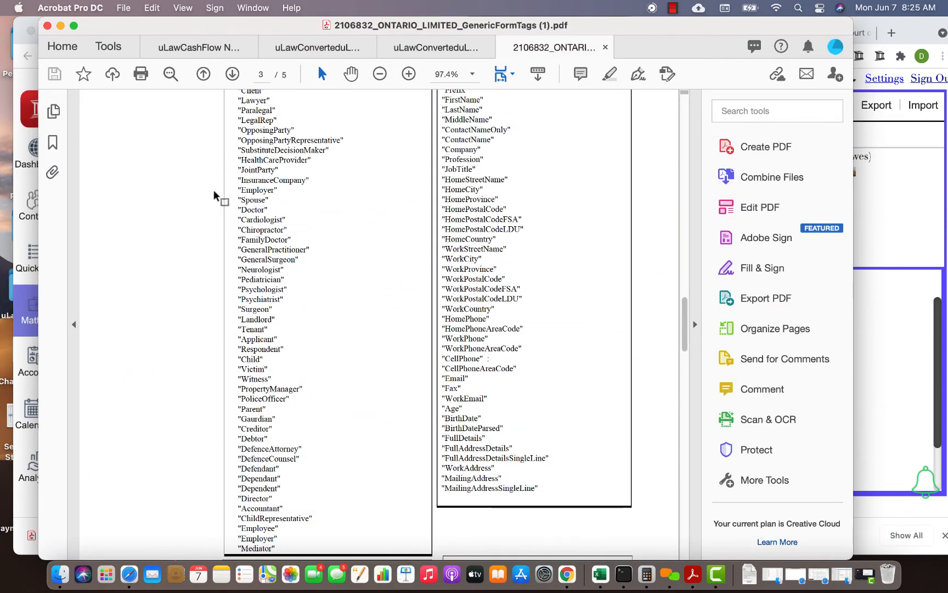
scroll(215, 195, up, 2)
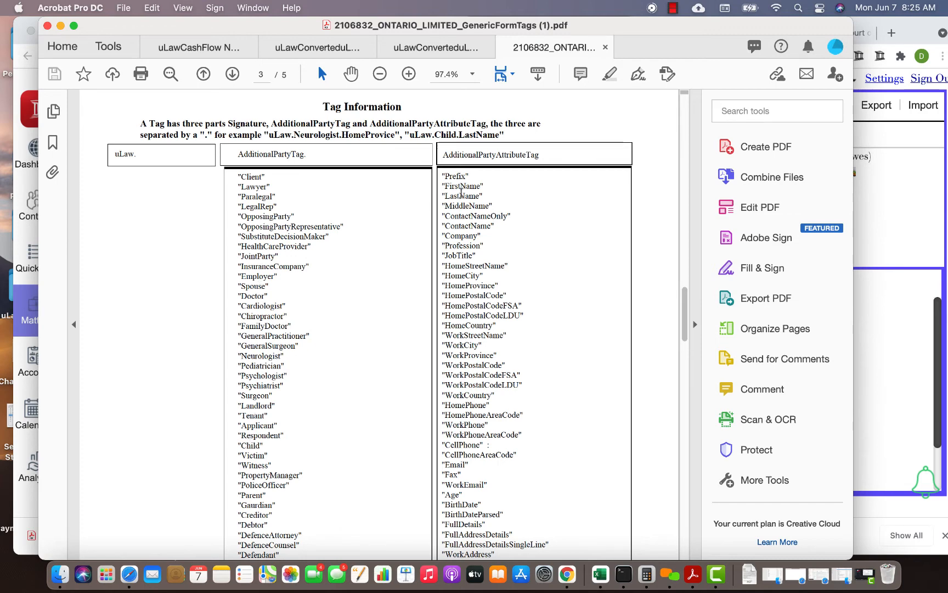
- Switch to uLaw in Chrome and open the Generic Form dialog for the current family matter
click(903, 204)
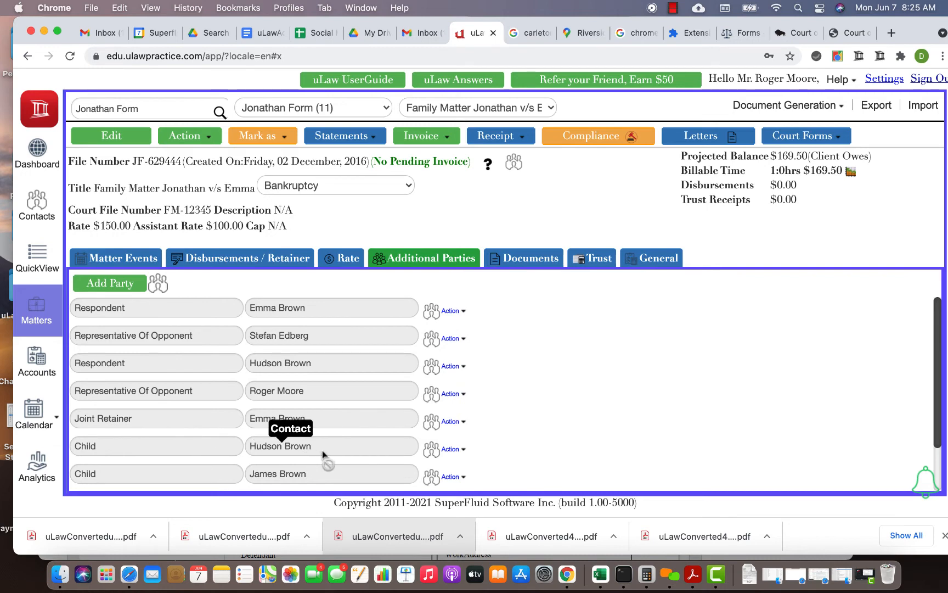
click(783, 109)
scroll(779, 357, down, 3)
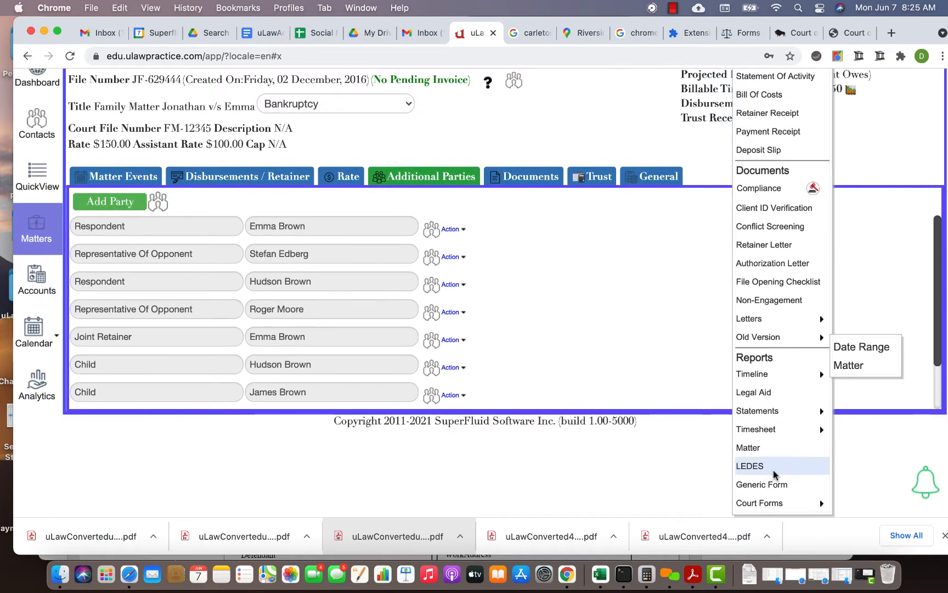
click(773, 483)
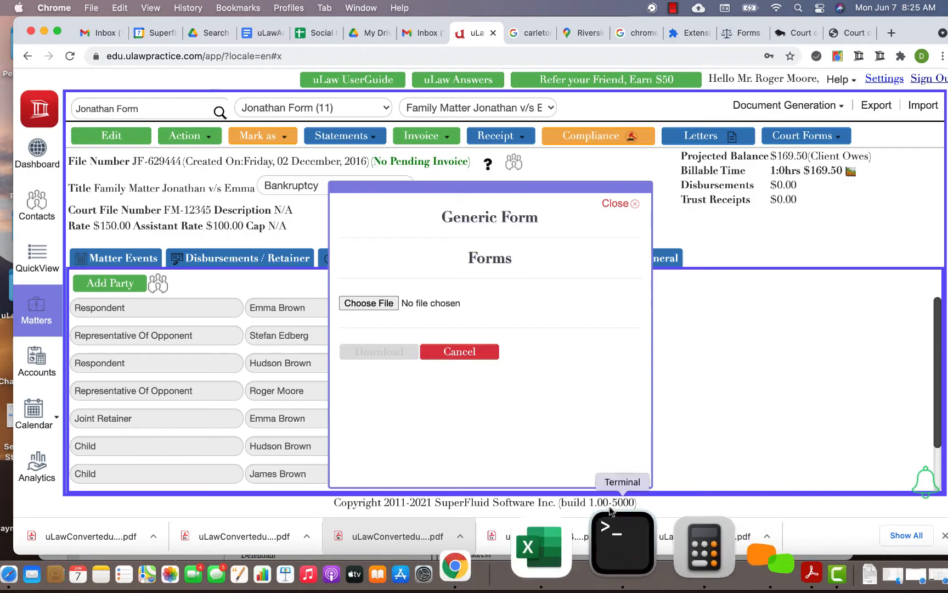
- Switch back to Acrobat and save the retainer form containing the new child first-name field
click(694, 549)
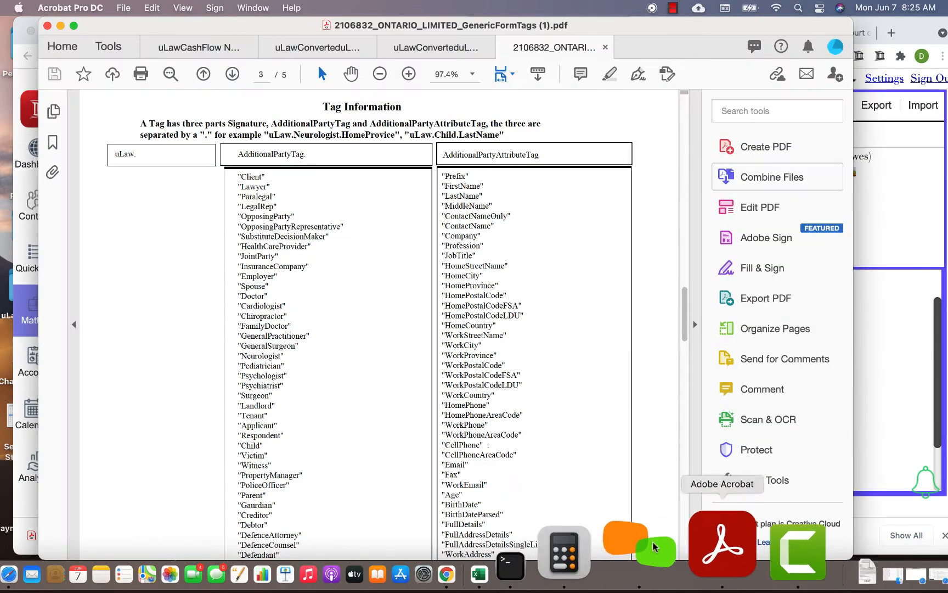
click(442, 46)
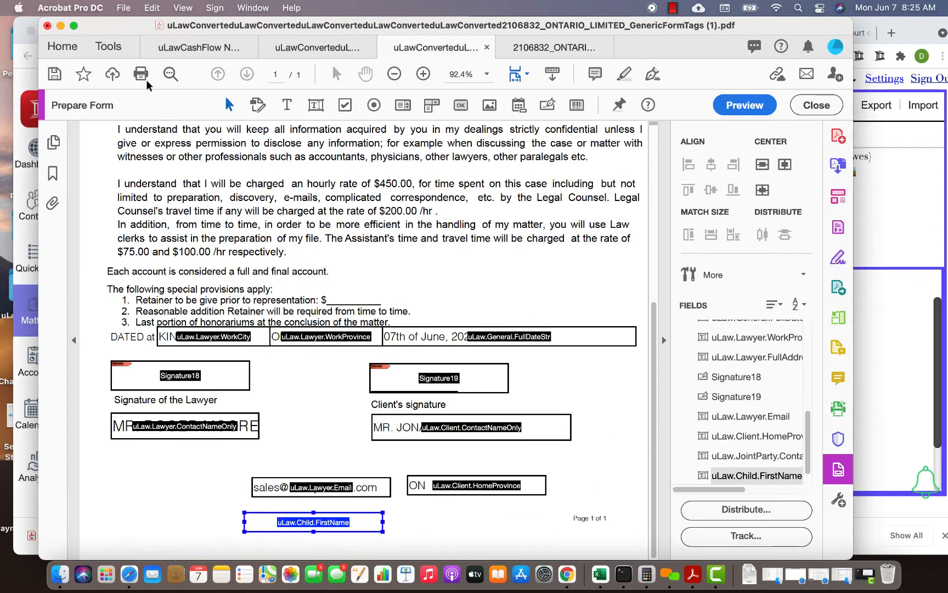
click(54, 73)
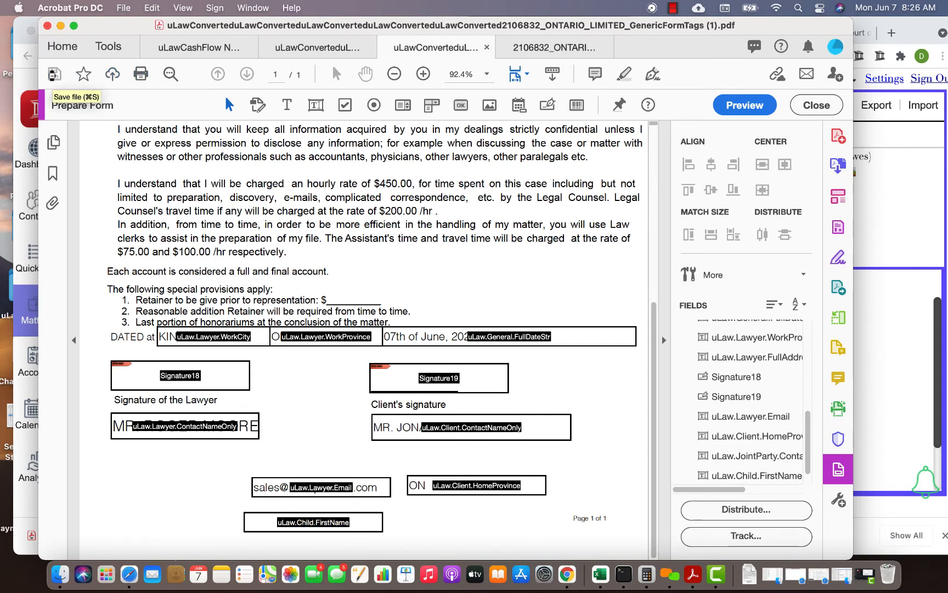
- In uLaw, upload the newest uLaw-converted retainer PDF as the generic form and download the filled version
click(895, 202)
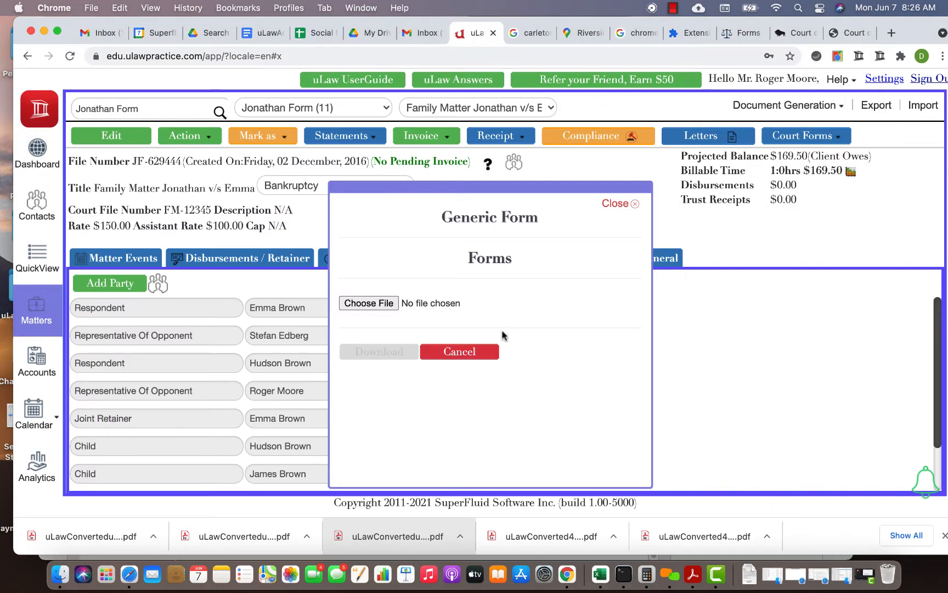
click(343, 301)
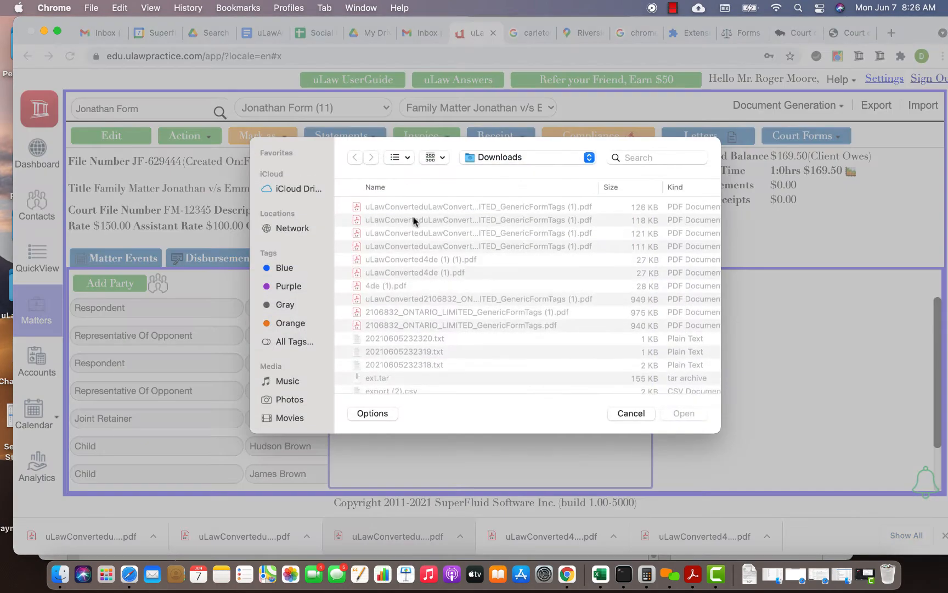
double_click(410, 207)
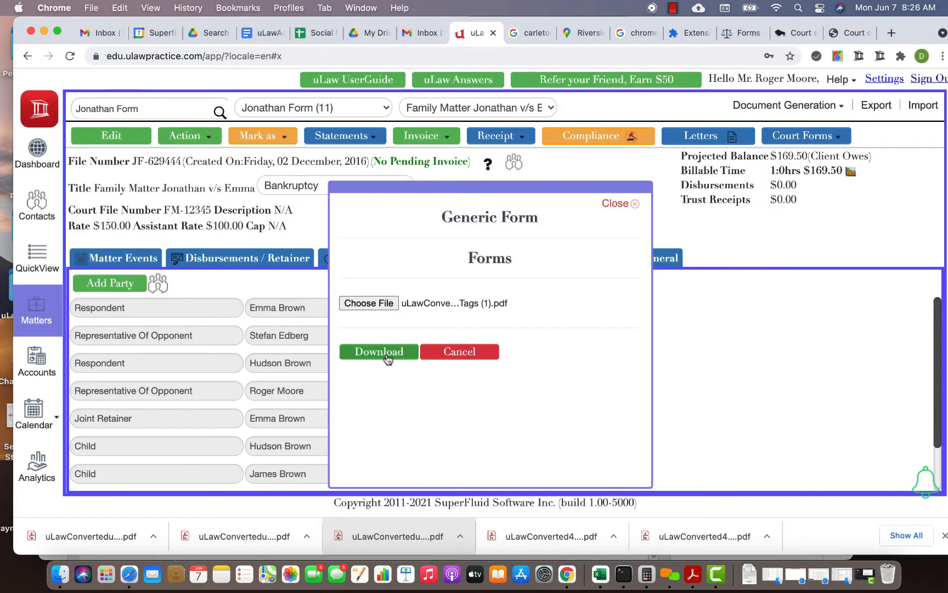
click(386, 357)
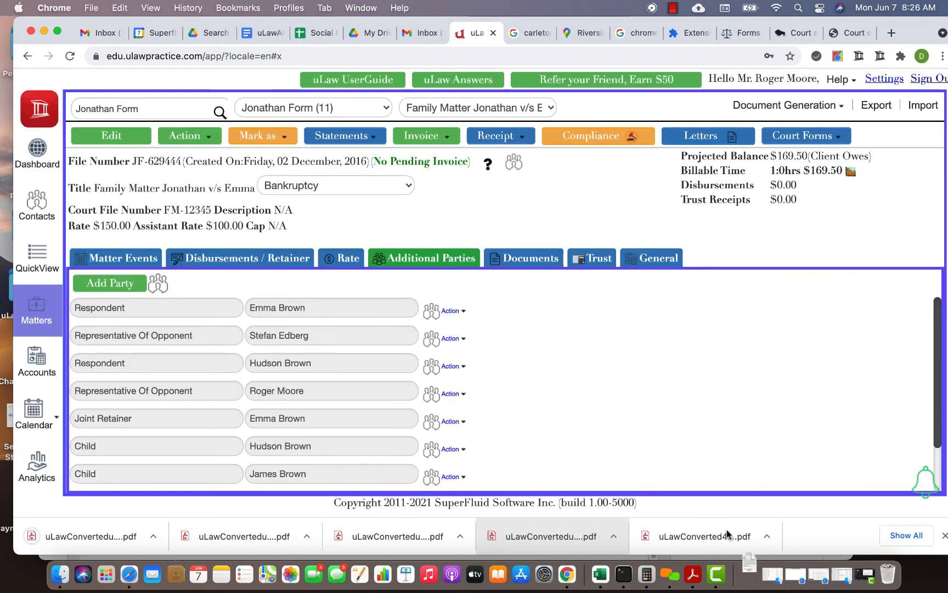
- Open the newly filled retainer PDF and check its child first name against the matter's additional parties in uLaw
click(755, 542)
click(738, 466)
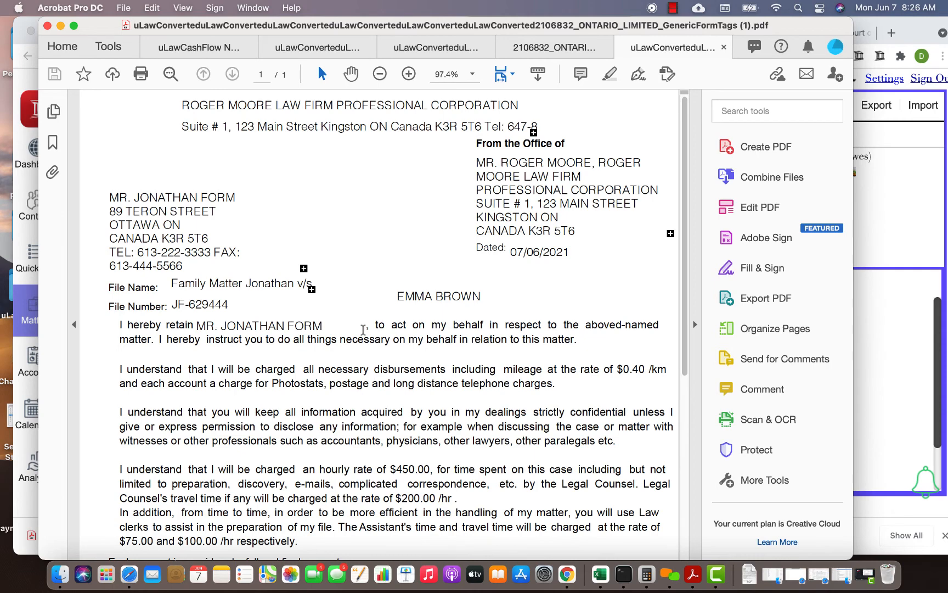
scroll(429, 309, down, 10)
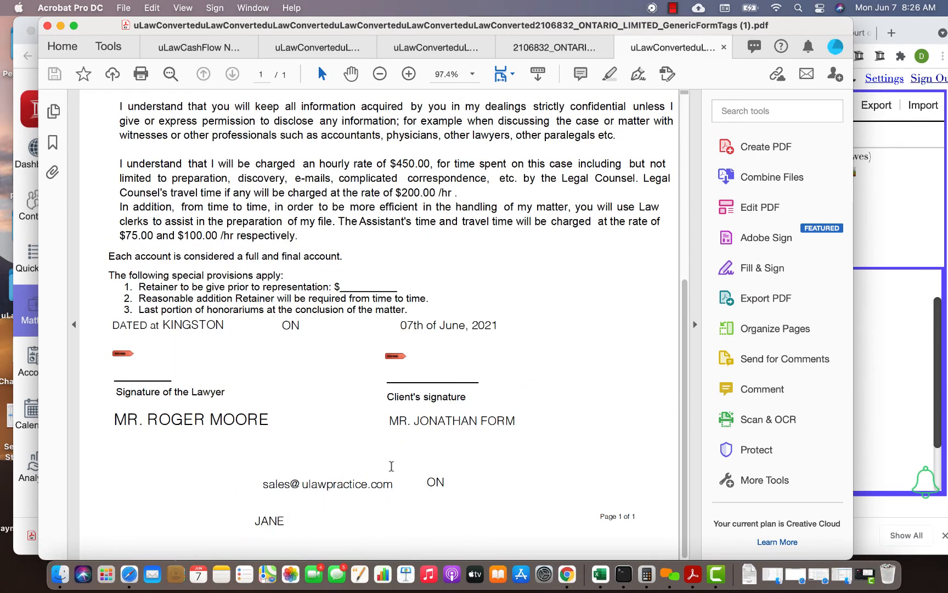
key(super+Tab)
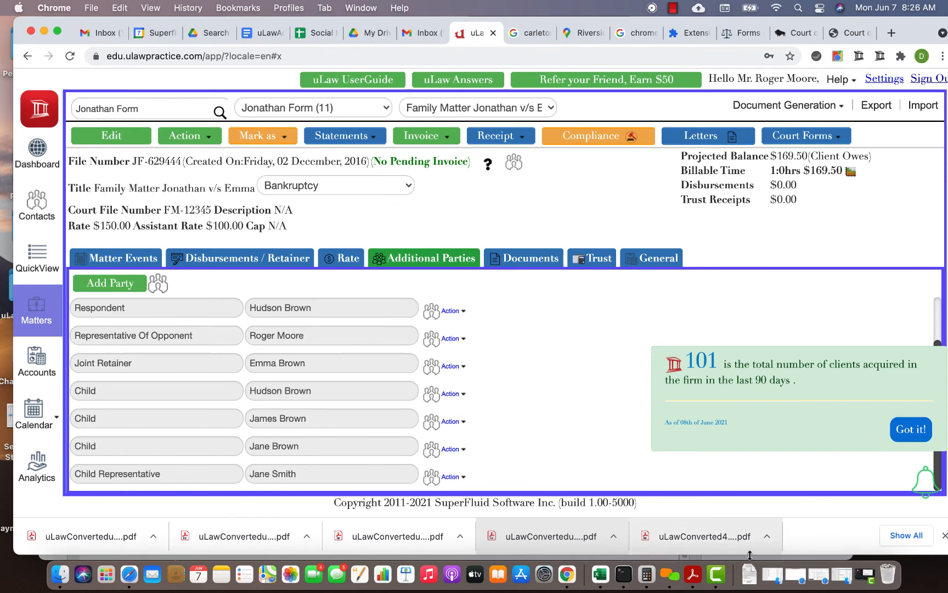
- Find the uLaw Generic Form Tags document by searching for "tag" in general document generation and download it for the matter
click(782, 109)
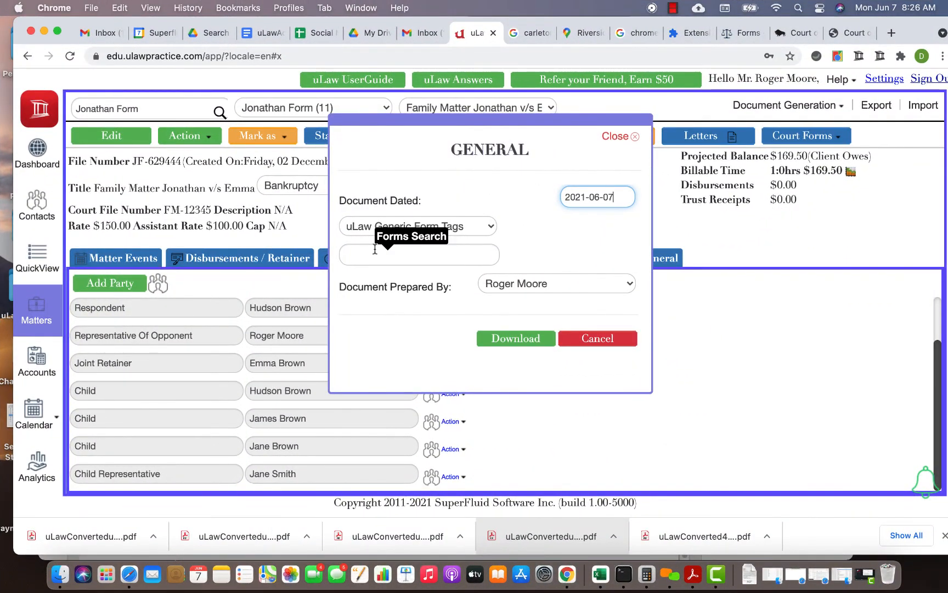
click(373, 253)
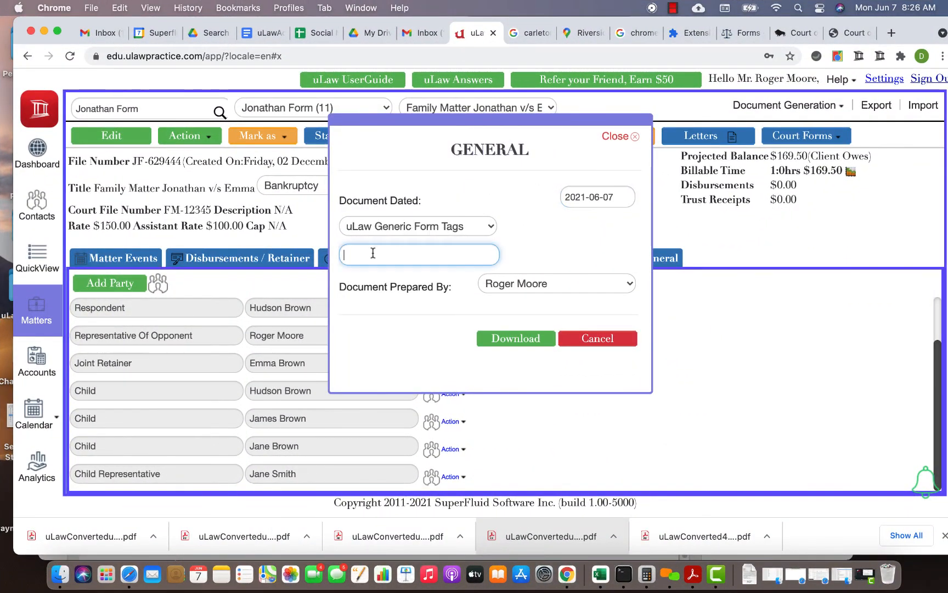
text(tag)
click(390, 277)
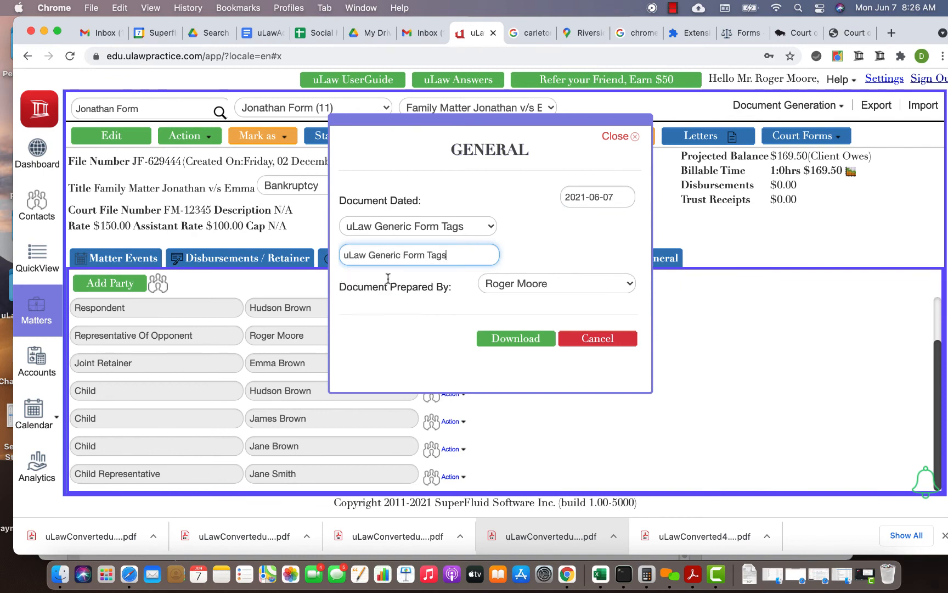
click(535, 340)
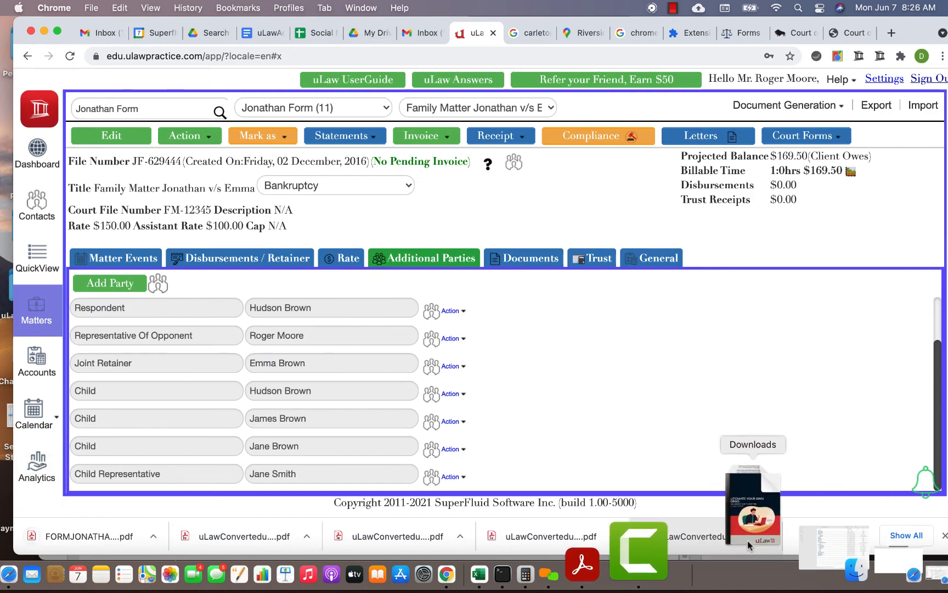
- Open the newly downloaded generic form tags PDF and review its preparation instructions, tag lists and sample retainer page
click(750, 565)
click(775, 477)
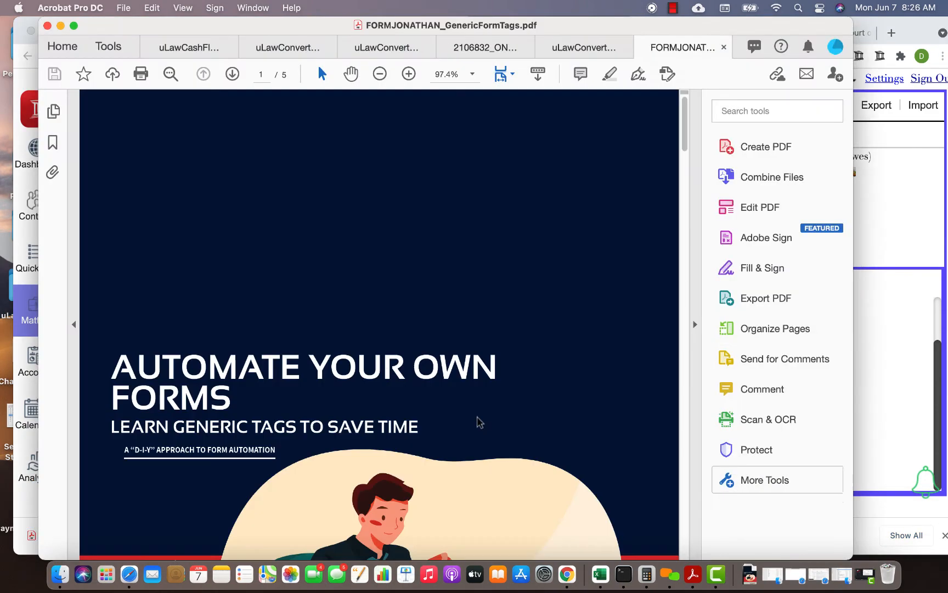
scroll(384, 367, down, 15)
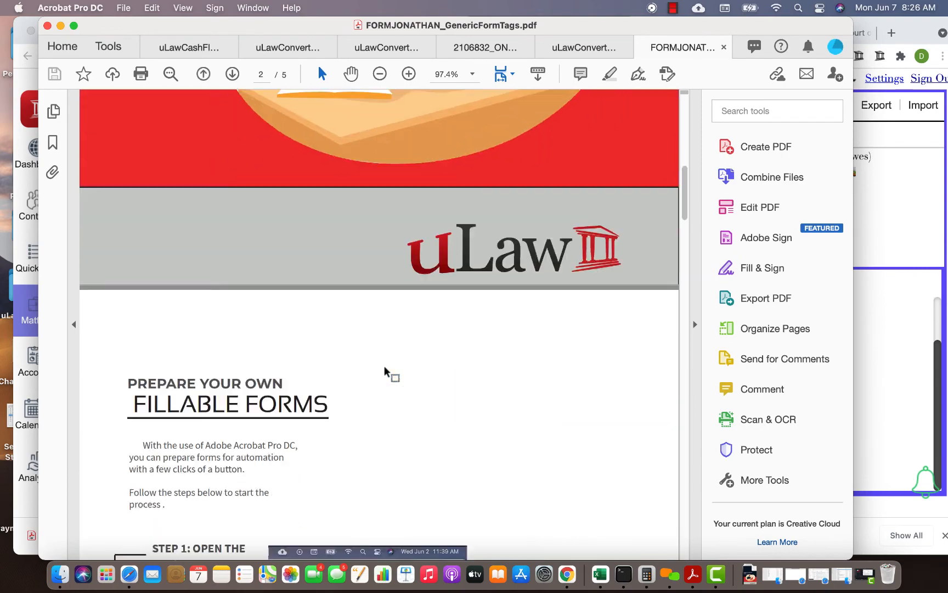
scroll(394, 325, down, 15)
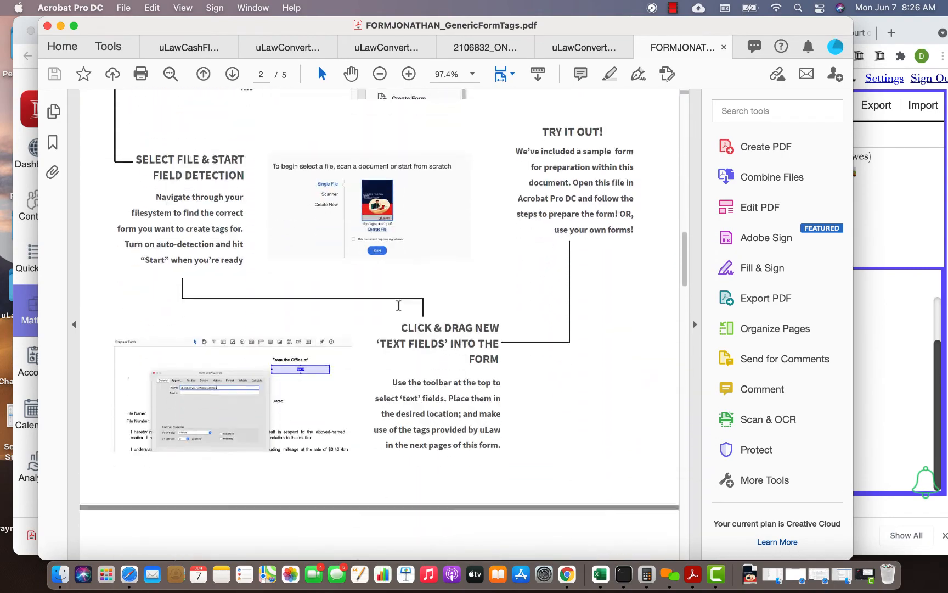
scroll(403, 242, down, 8)
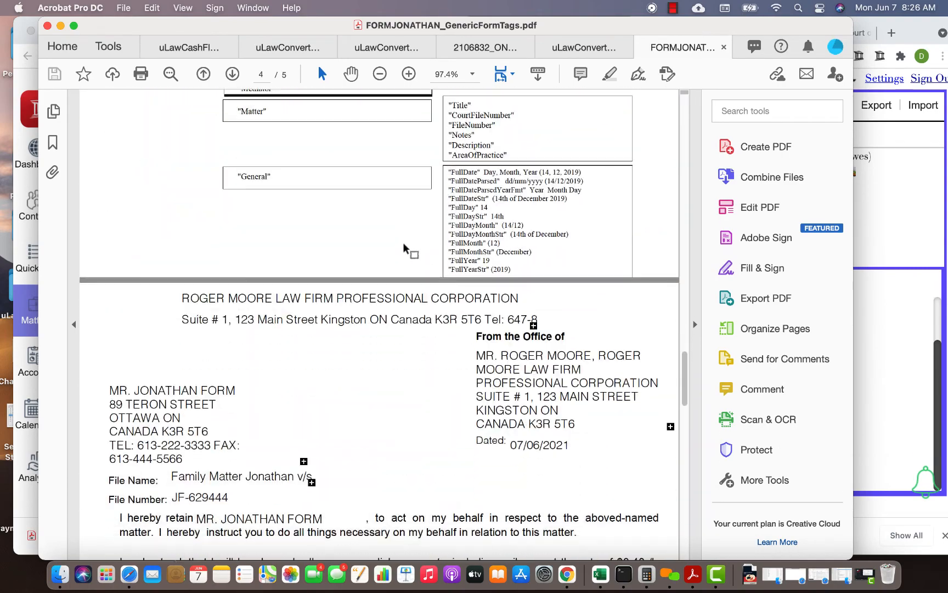
scroll(403, 242, up, 13)
scroll(402, 242, up, 15)
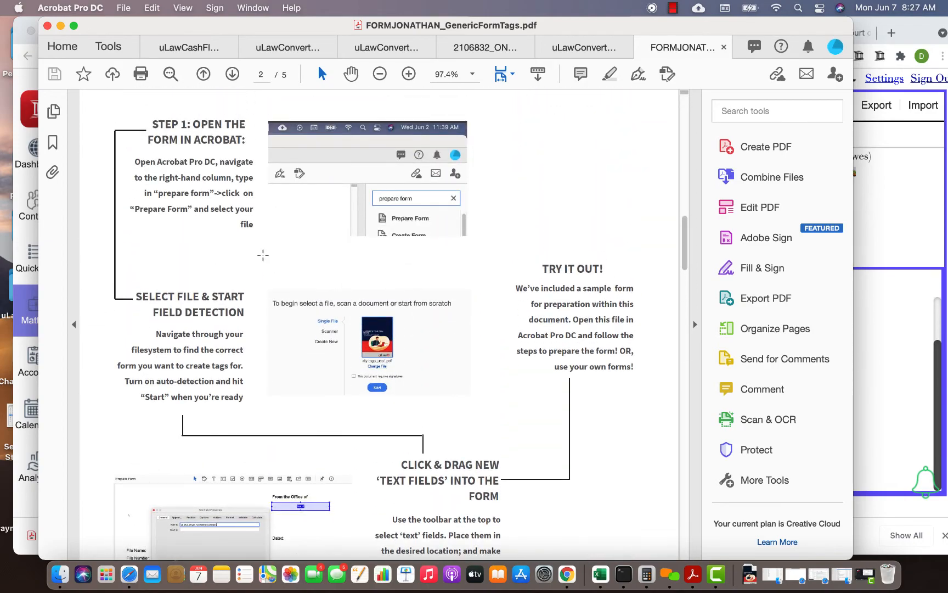
scroll(338, 374, down, 10)
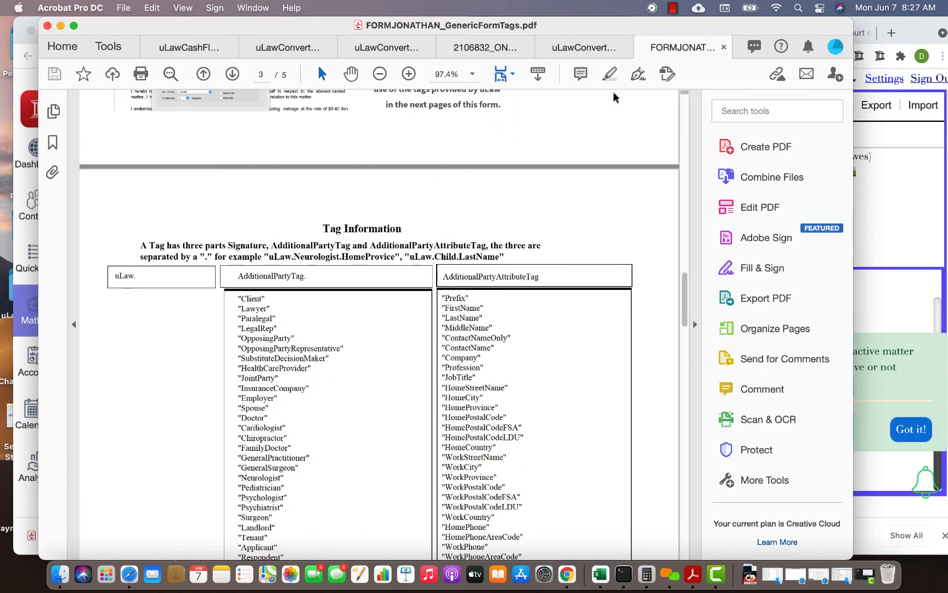
click(673, 8)
click(690, 28)
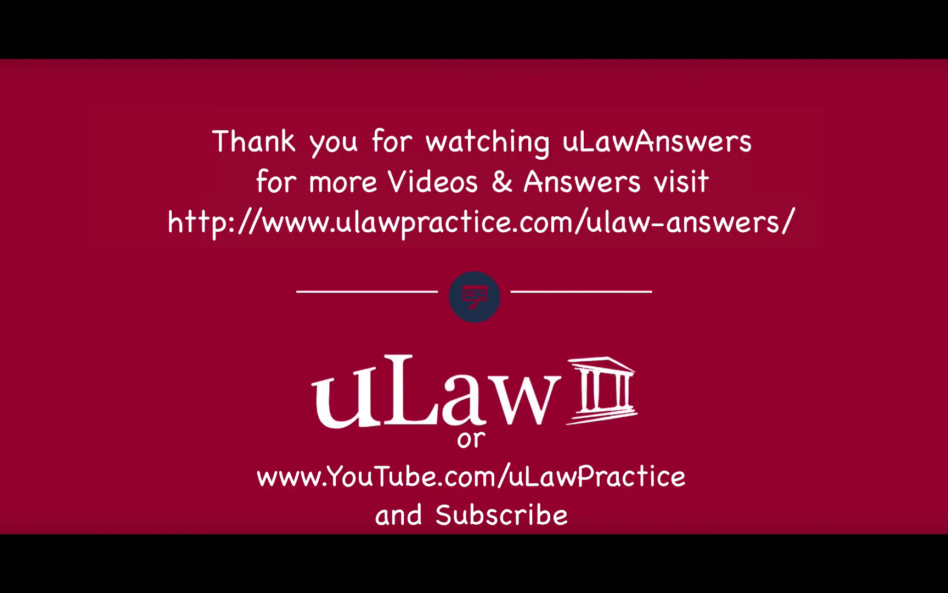